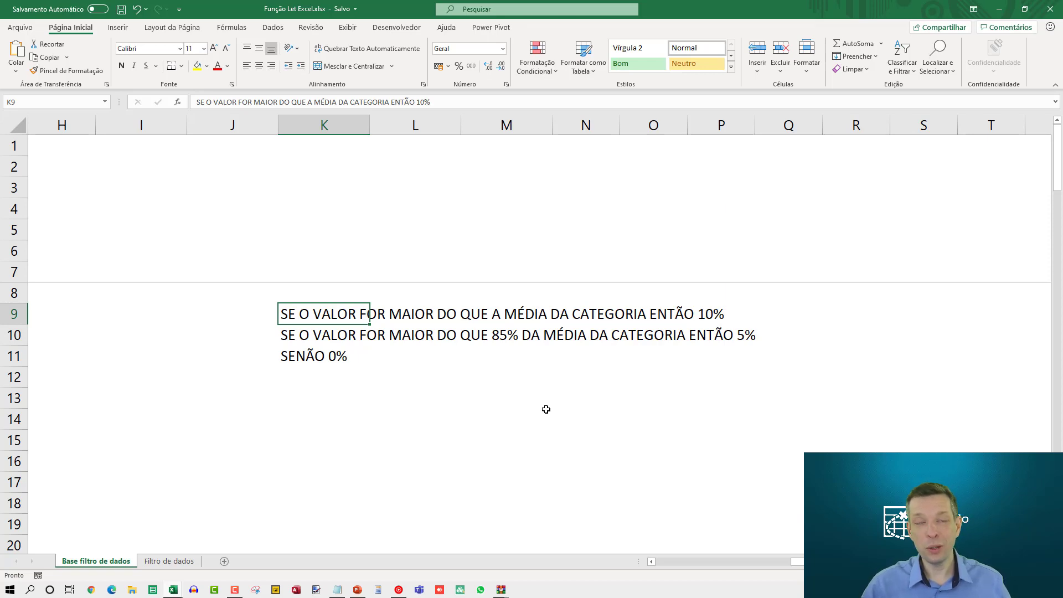
Enter the example sales value 10000 in cell I9.
key("Left")
key("Left")
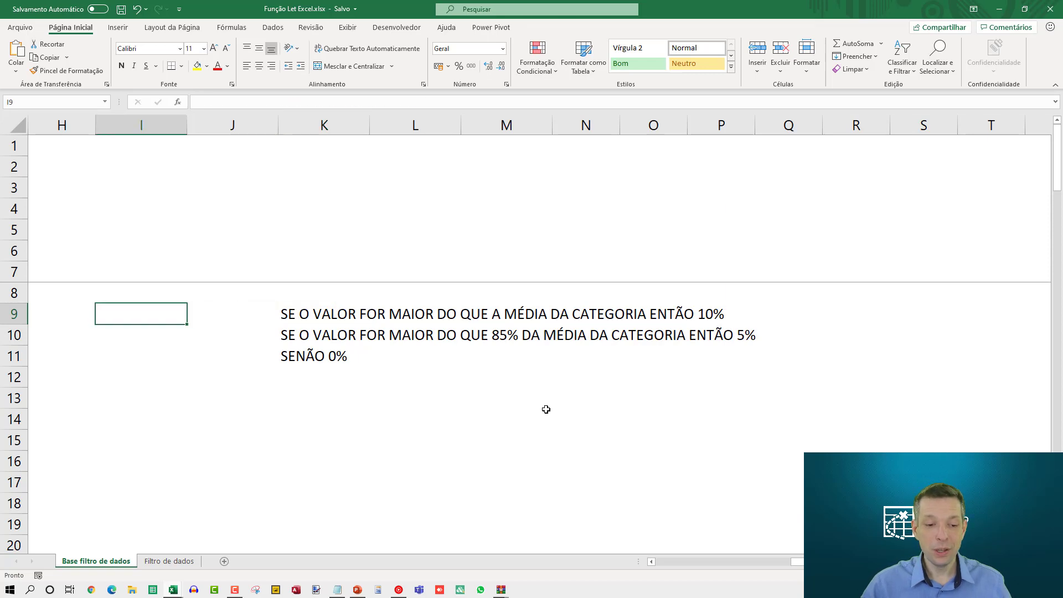
type("10")
key("Return")
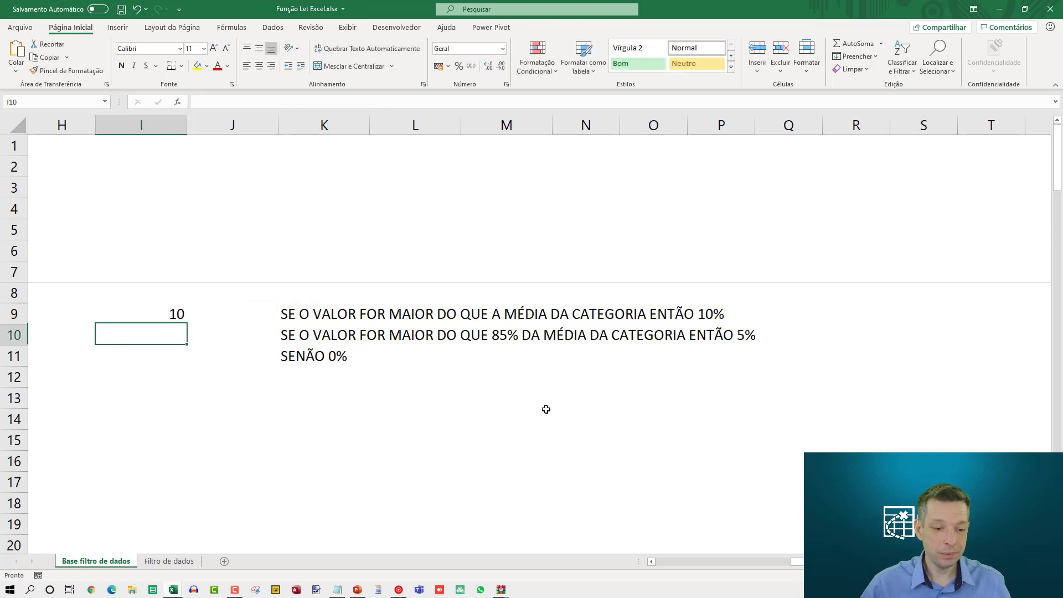
key("Up")
type("1000")
key("Return")
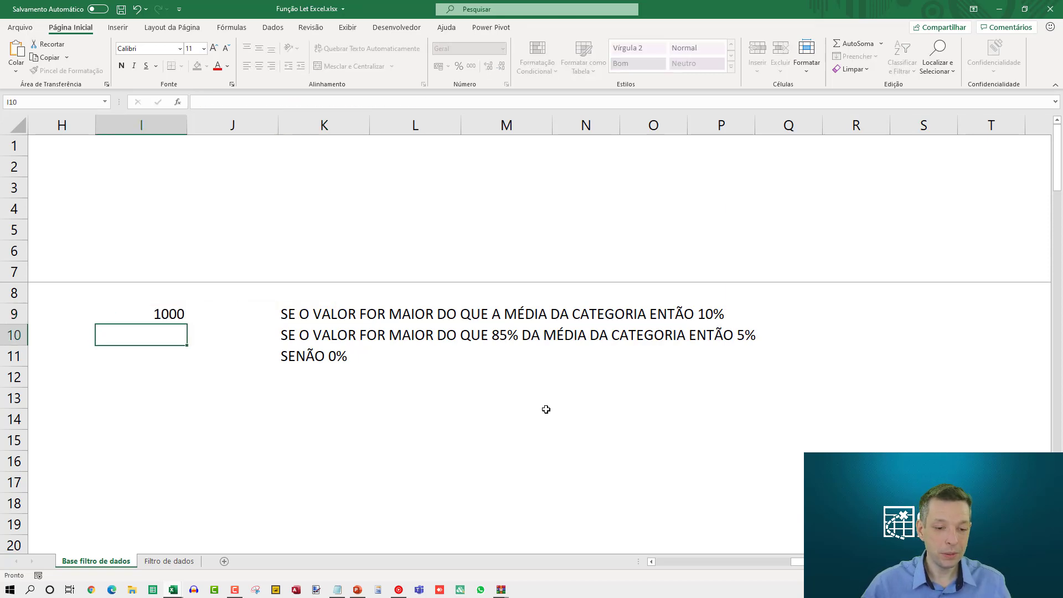
key("Up")
key("F2")
type("0")
key("Return")
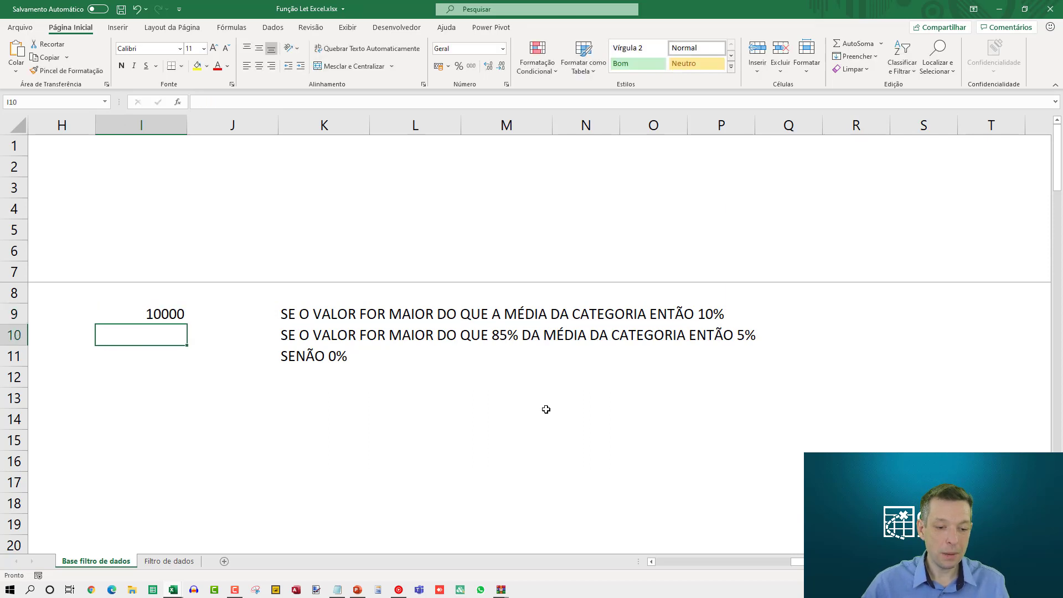
Enter the example average 8000 in cell H9 and undo the automatic expansion of the table.
key("Left")
key("Up")
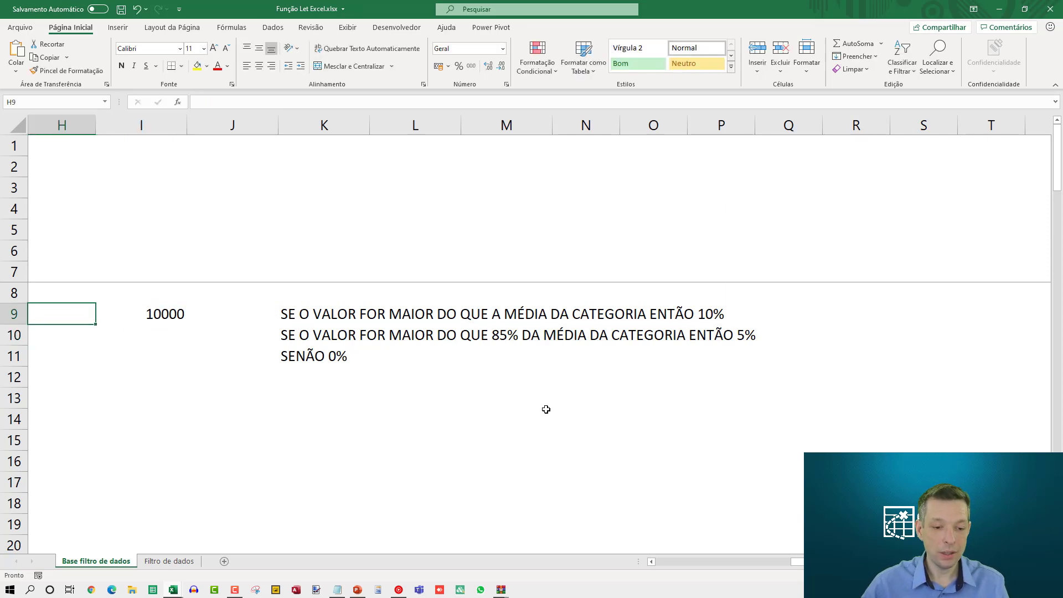
type("8000")
key("Return")
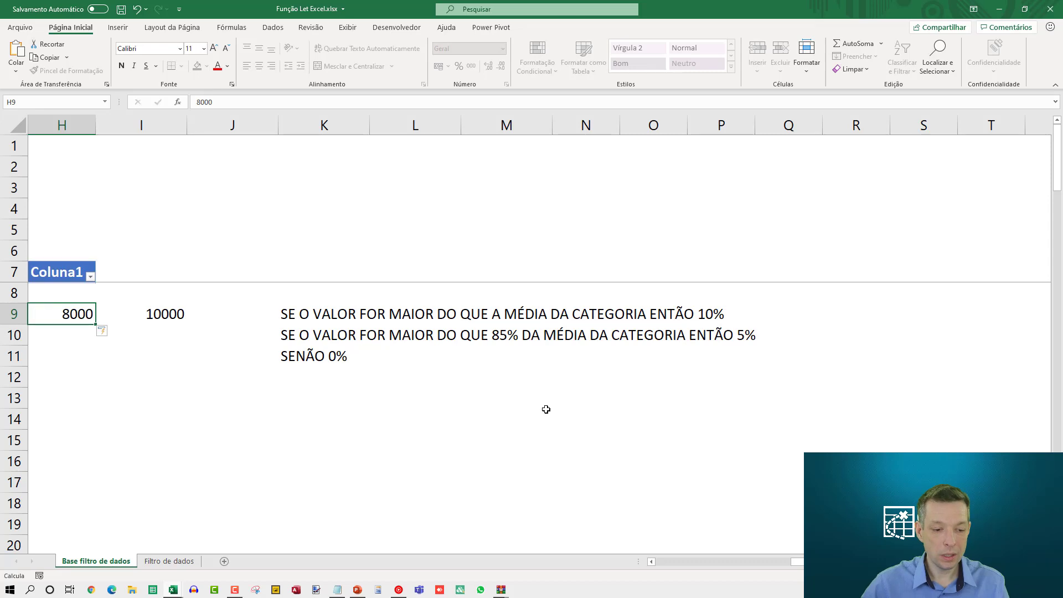
key("ctrl+z")
key("Right")
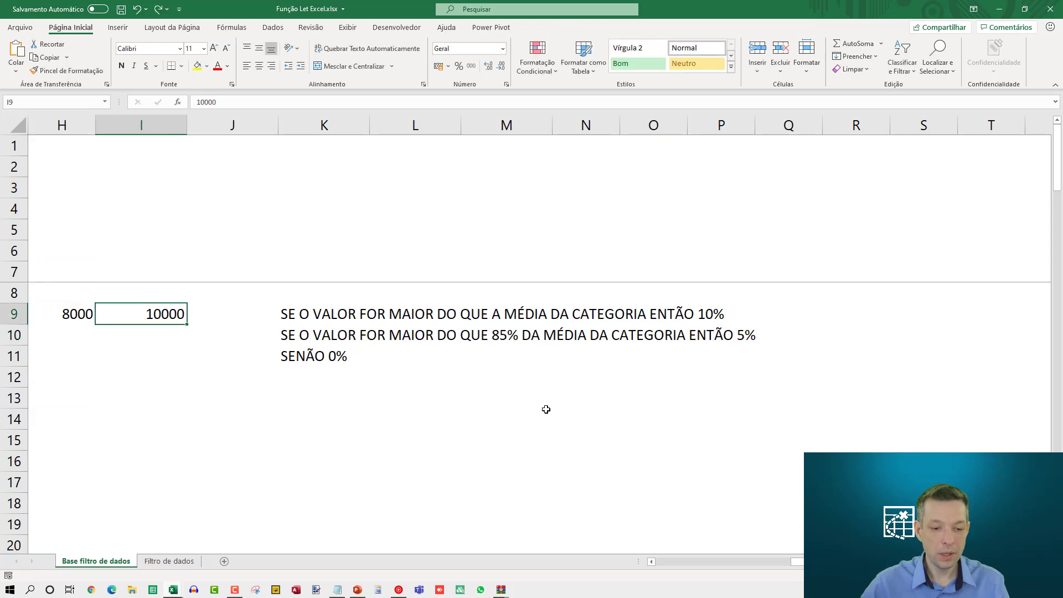
key("Left")
key("Right")
key("Right")
key("Down")
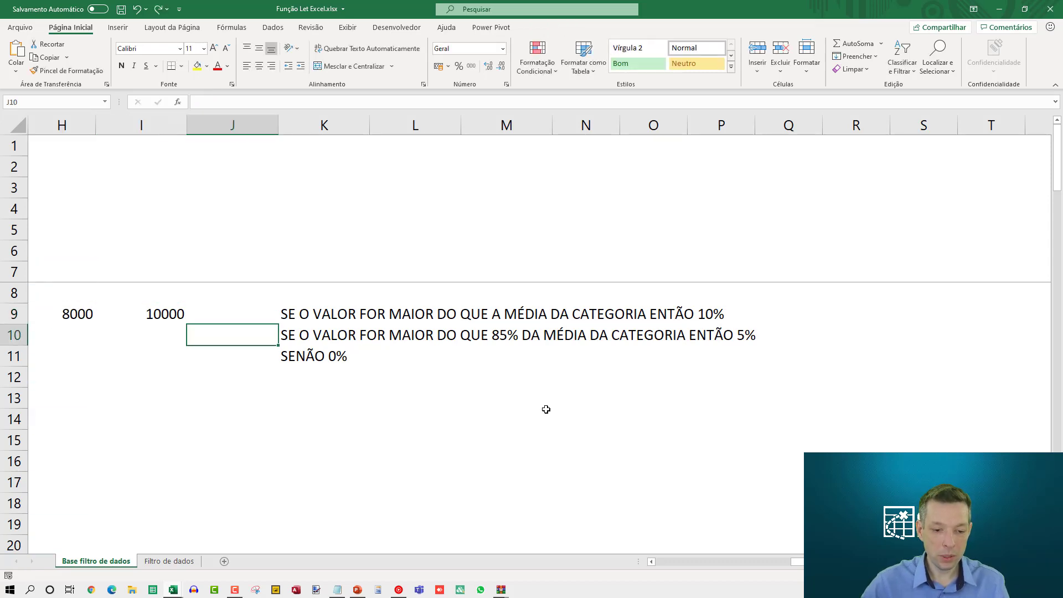
Begin a formula in cell I10 that subtracts H9 from I9.
key("Left")
type("=")
key("Up")
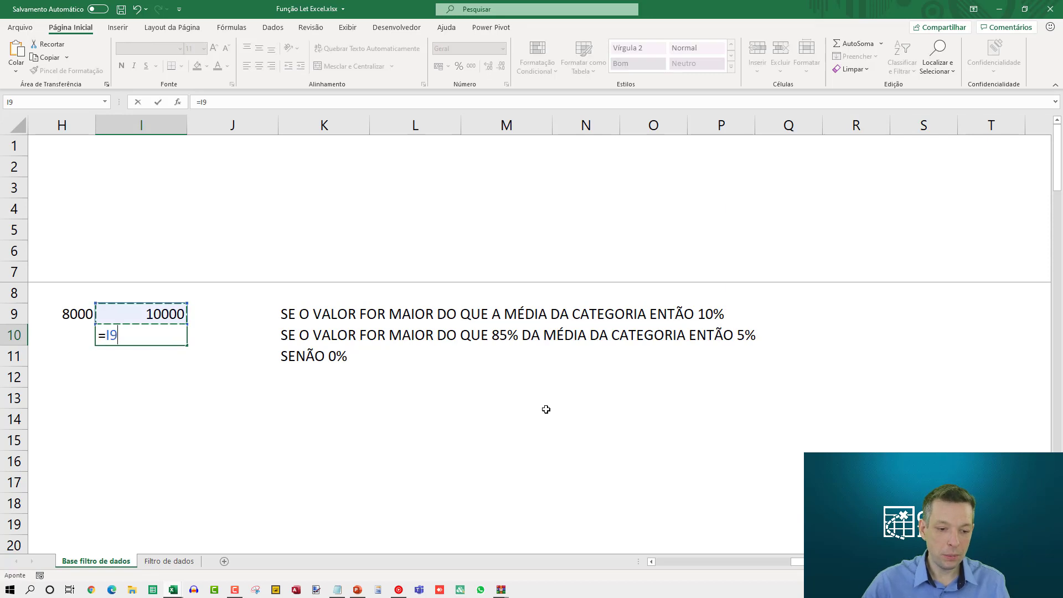
type("-")
key("Up")
key("Left")
scroll(546, 409, "left", 1)
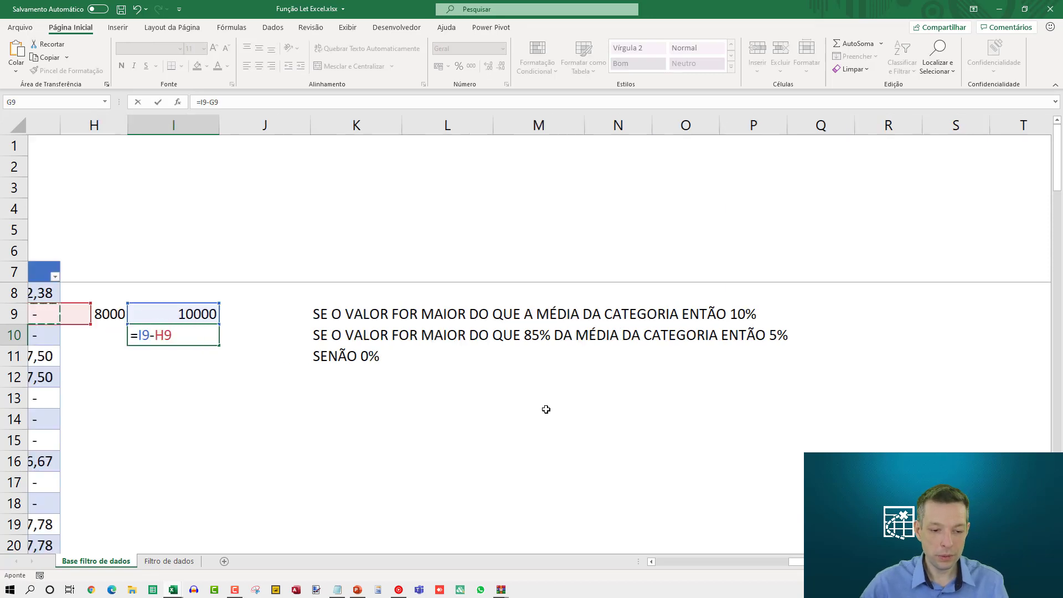
Enclose the I10 subtraction in parentheses, multiply it by 0,10 and enter the formula.
key("F2")
key("Left")
key("Left")
key("Left")
key("Left")
key("Left")
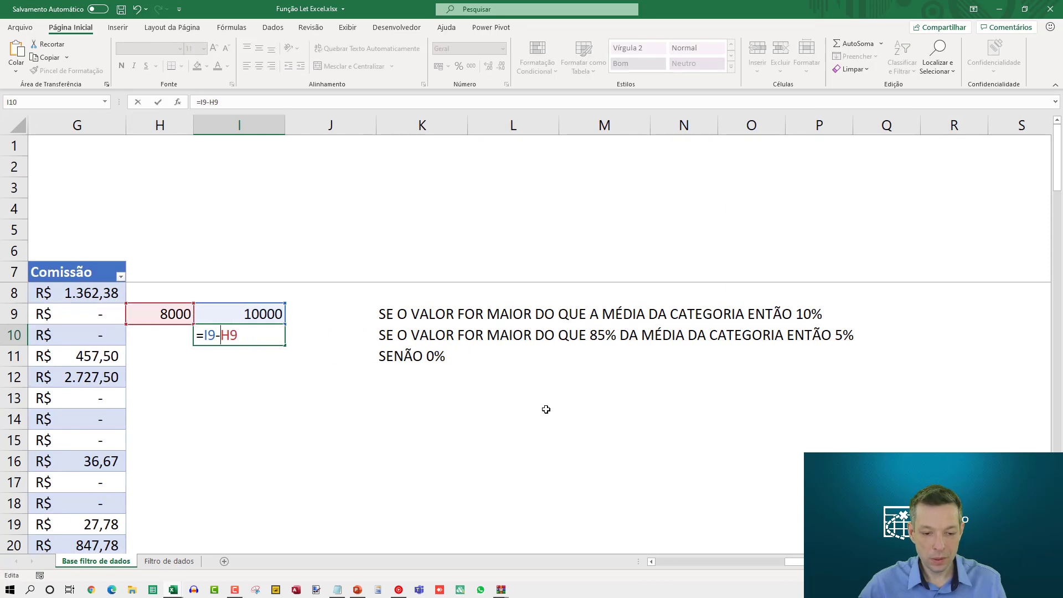
type("(")
key("End")
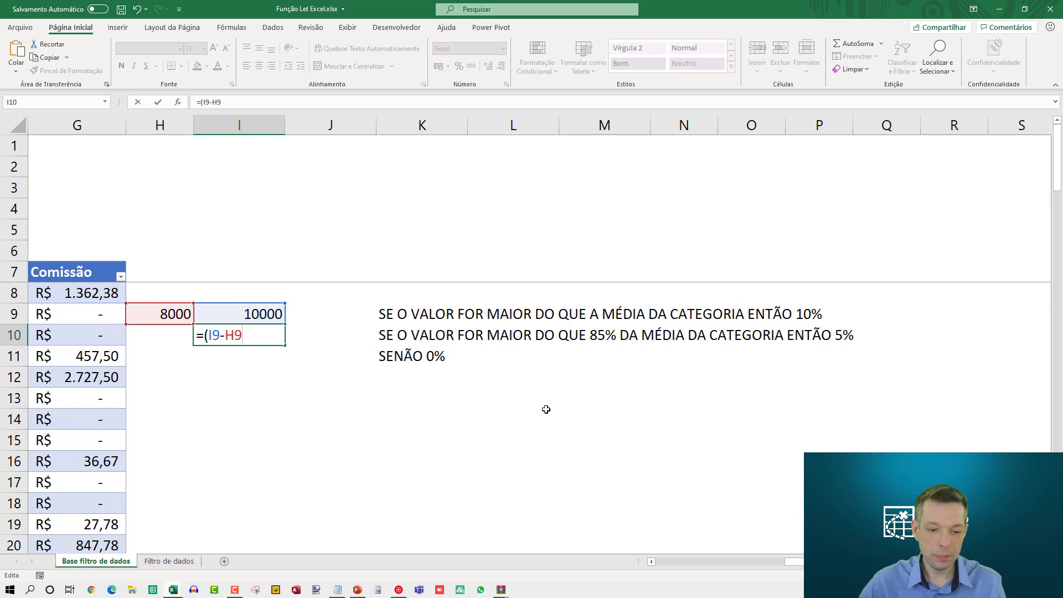
type(")*0,10")
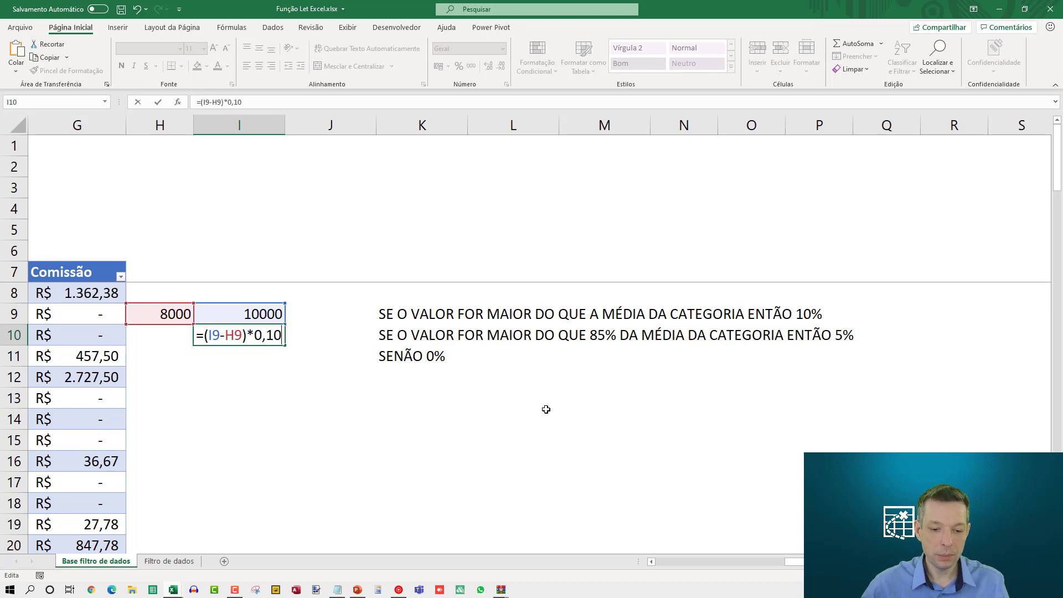
key("Return")
key("Up")
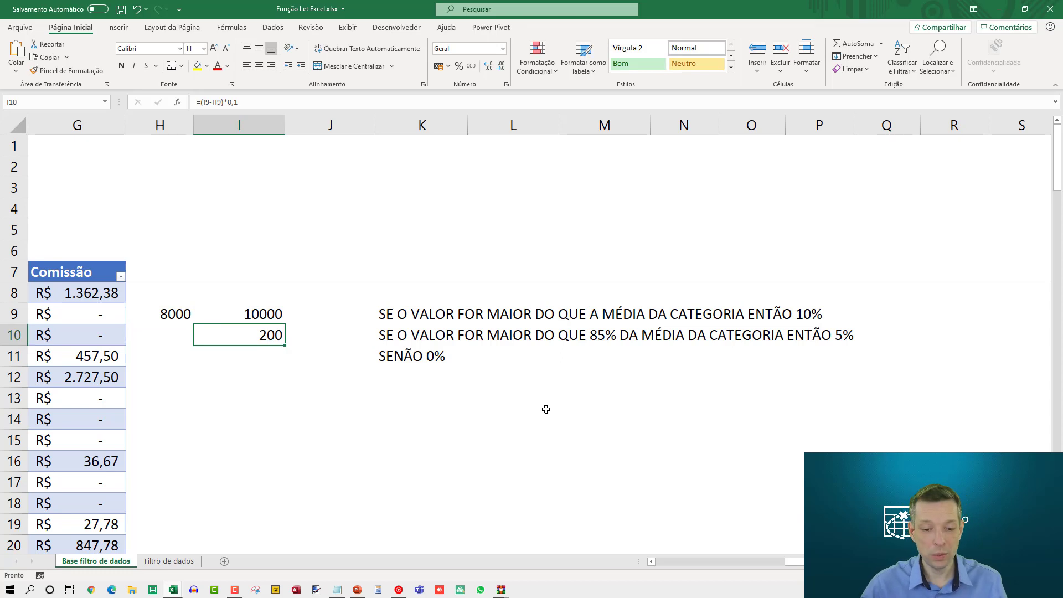
Clear the example values and formula from the range H9:I10.
key("Up")
key("Left")
key("Right")
key("Left")
key("Right")
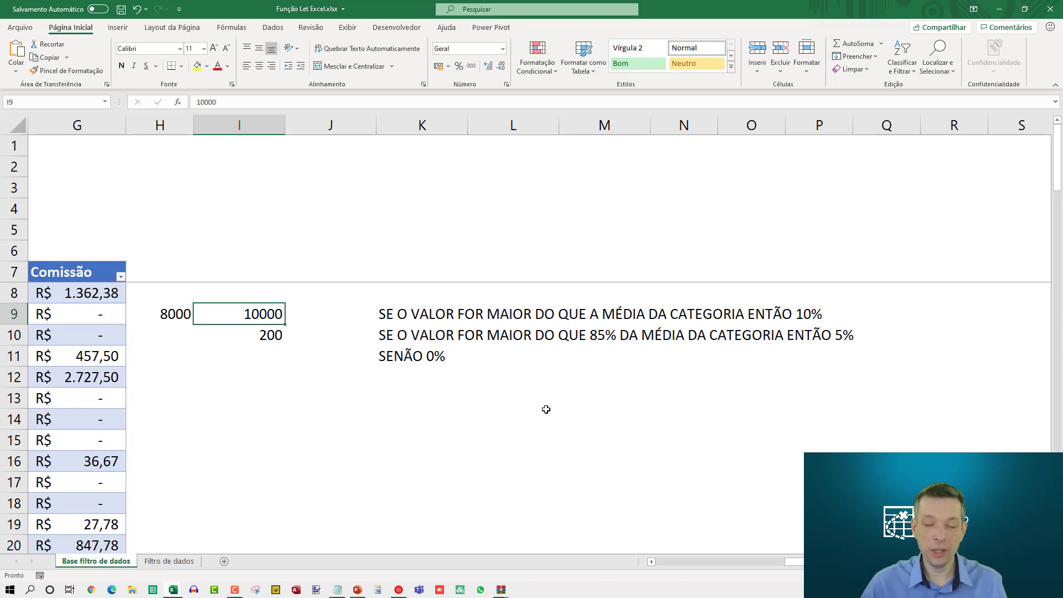
key("Left")
key("shift+Right")
key("shift+Down")
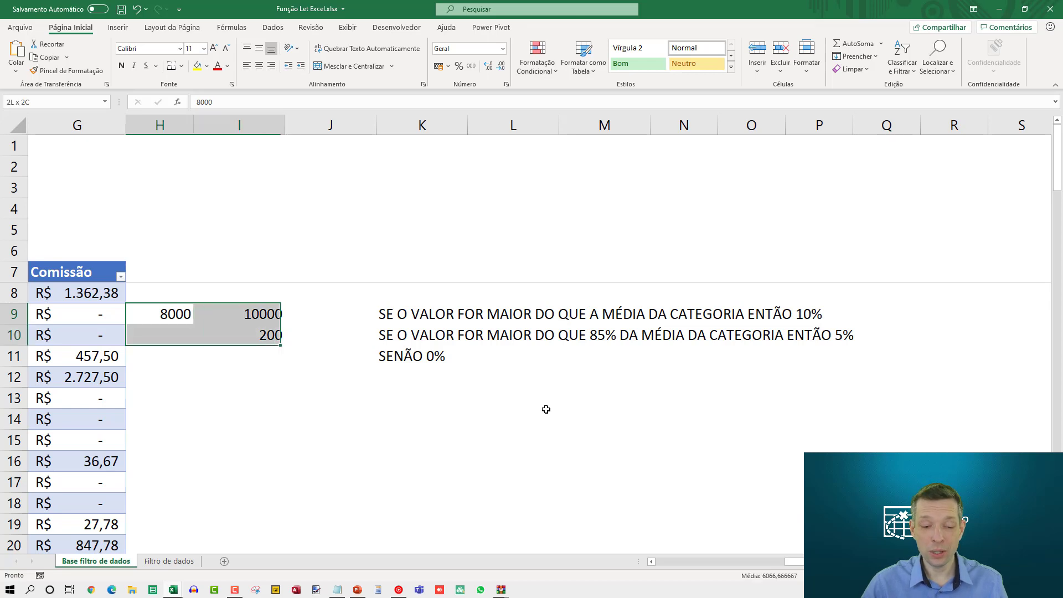
key("Delete")
Review the three commission rules written in cells K9 to K11.
key("Right")
key("Right")
key("Right")
key("Right")
key("Right")
key("Right")
key("Right")
key("Right")
key("Right")
key("Right")
key("Right")
key("Right")
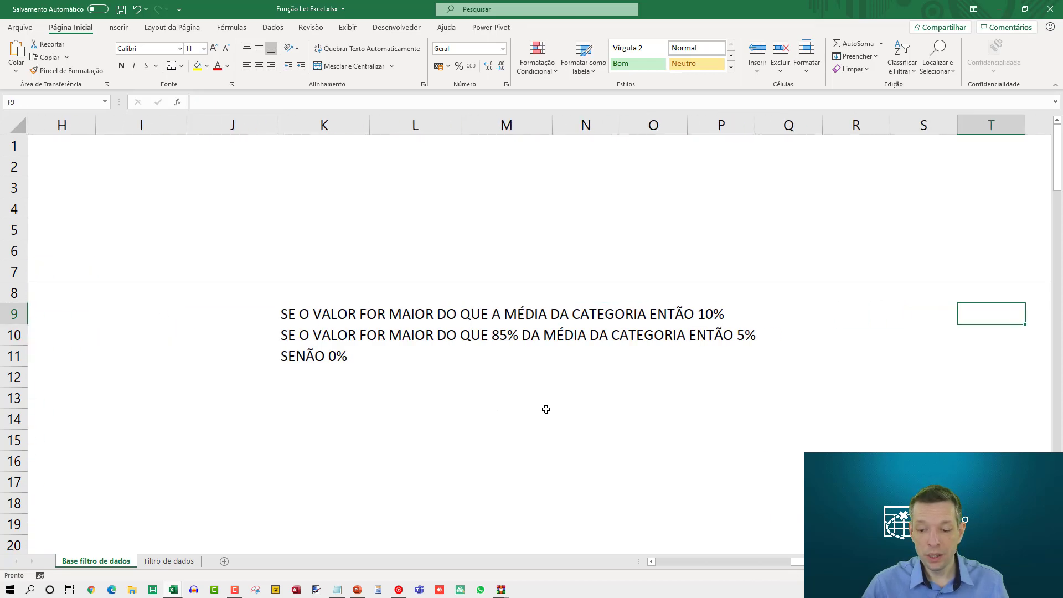
left_click(320, 315)
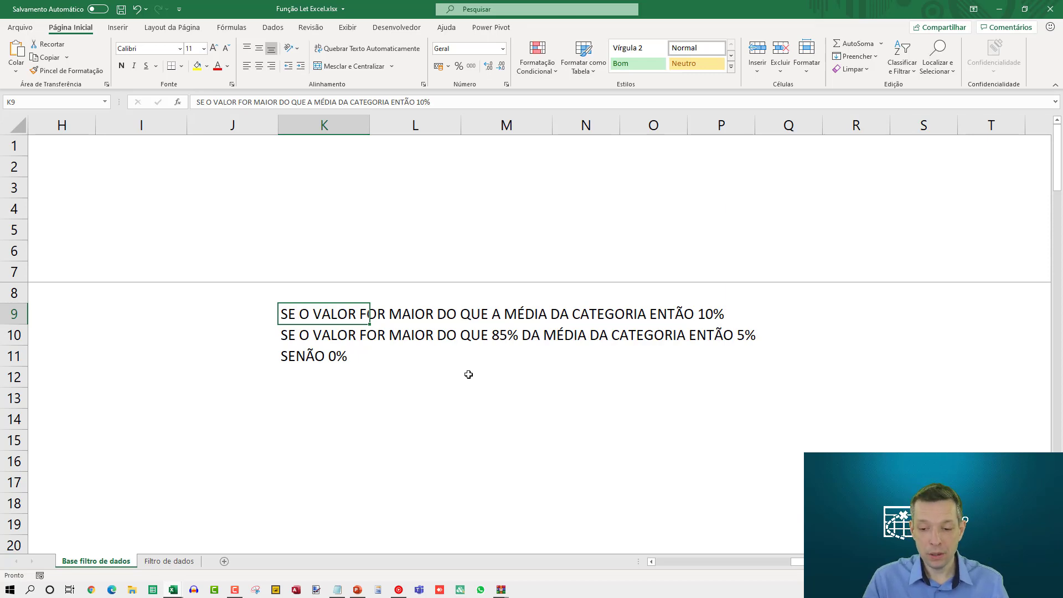
left_click(738, 337)
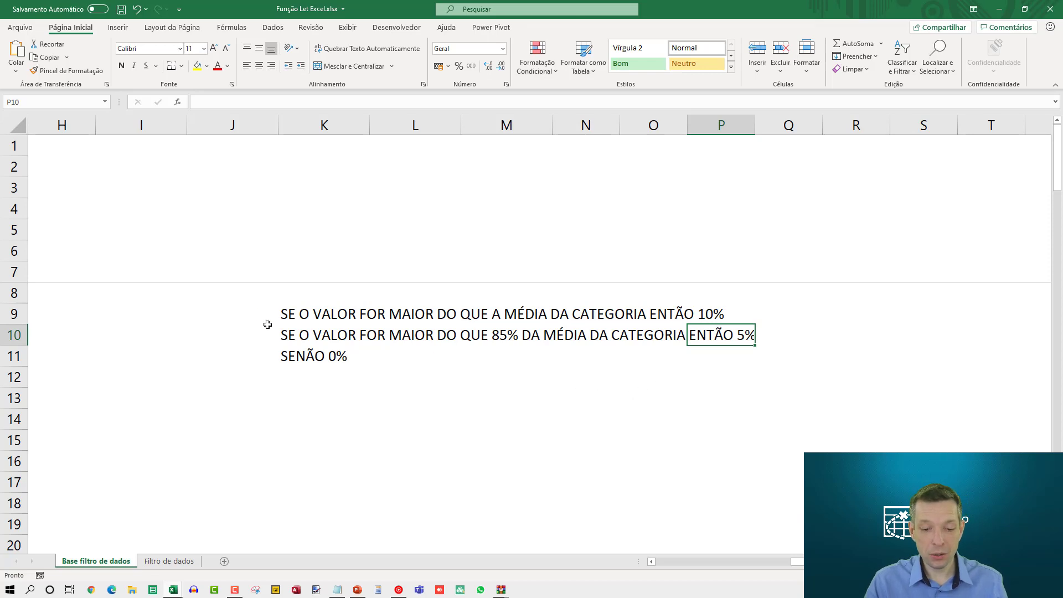
left_click(312, 356)
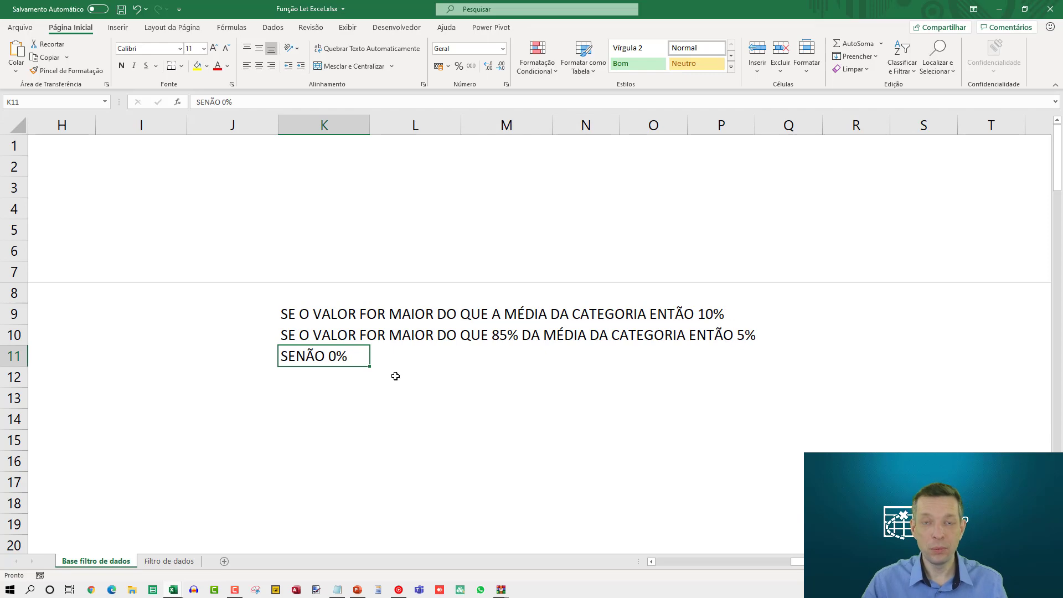
Inspect the Comissão formula in cell G8 and enlarge the formula bar to show it in full.
key("Left")
key("Left")
key("Left")
key("Left")
key("Left")
key("Left")
key("Right")
key("Up")
key("Up")
key("Up")
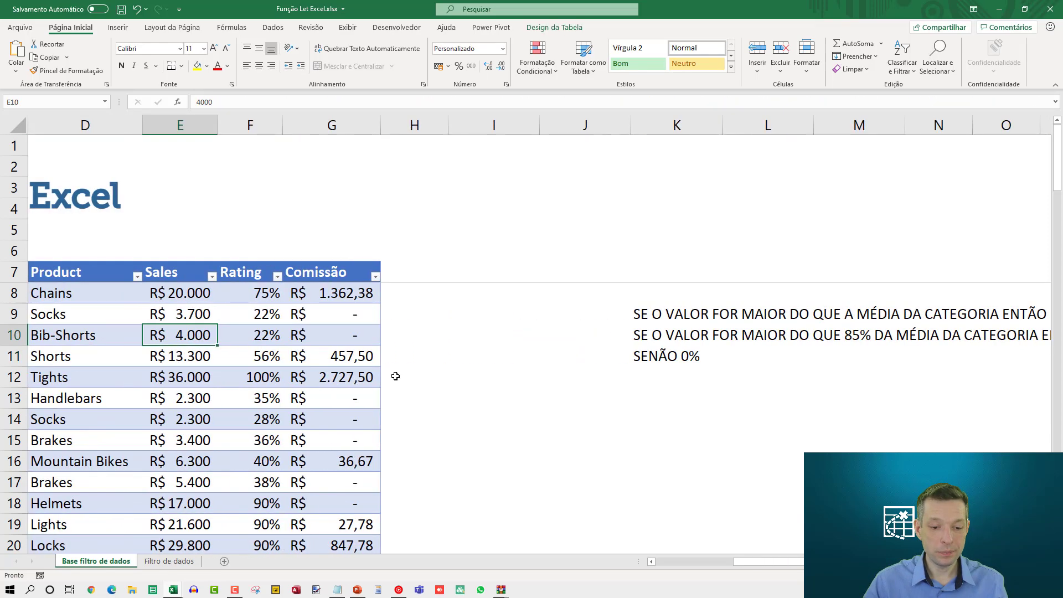
key("Right")
key("F2")
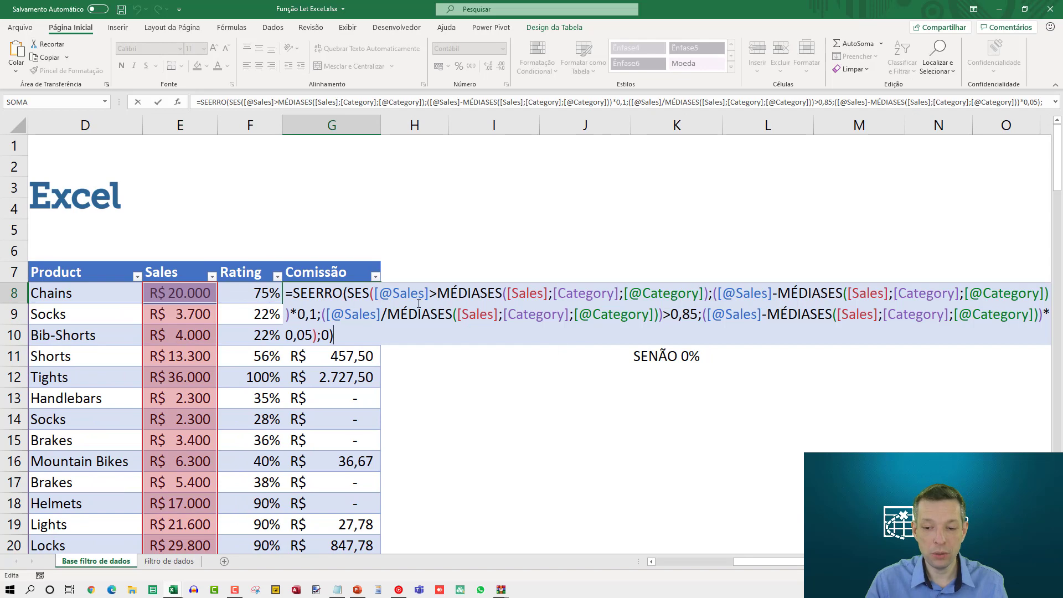
key("Escape")
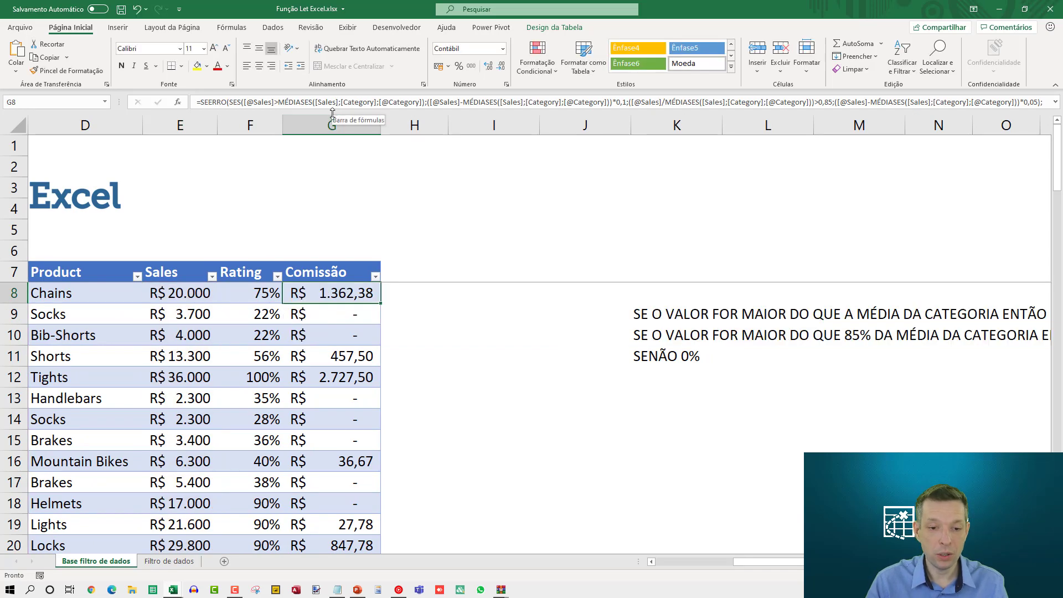
left_click_drag(321, 108, 322, 133)
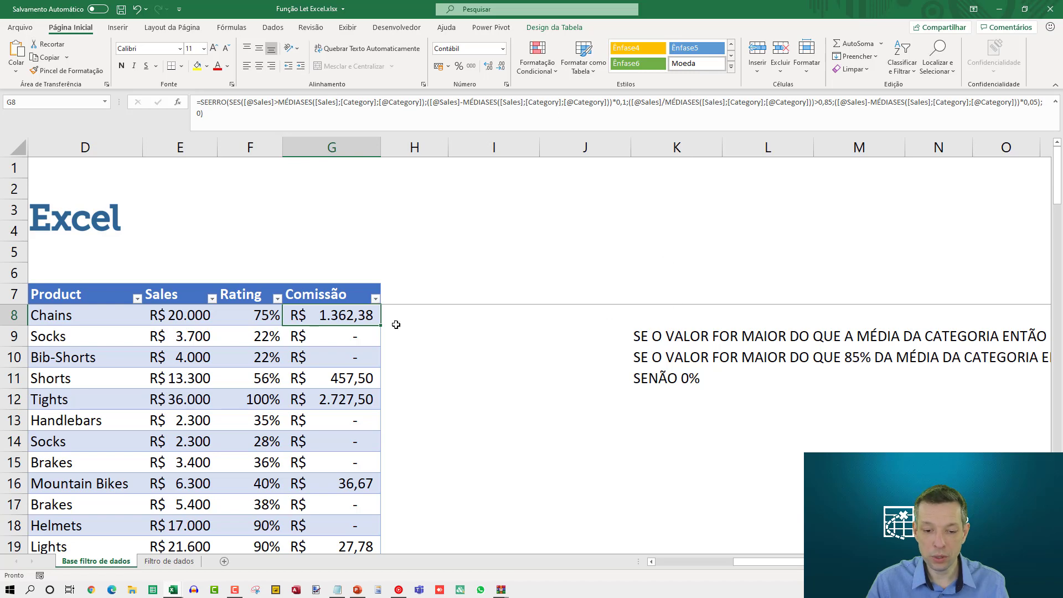
double_click(372, 322)
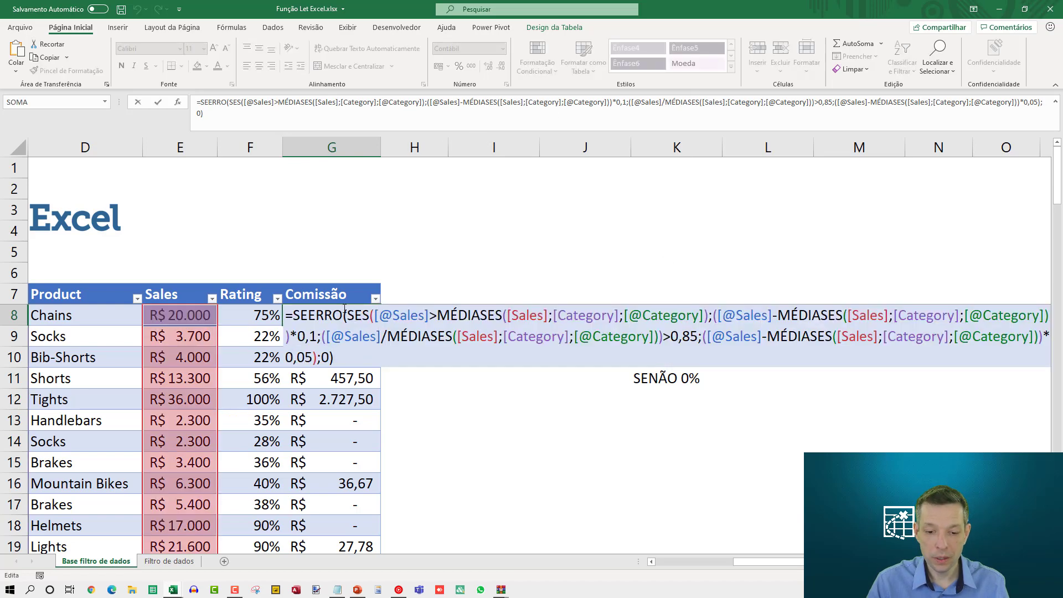
double_click(357, 315)
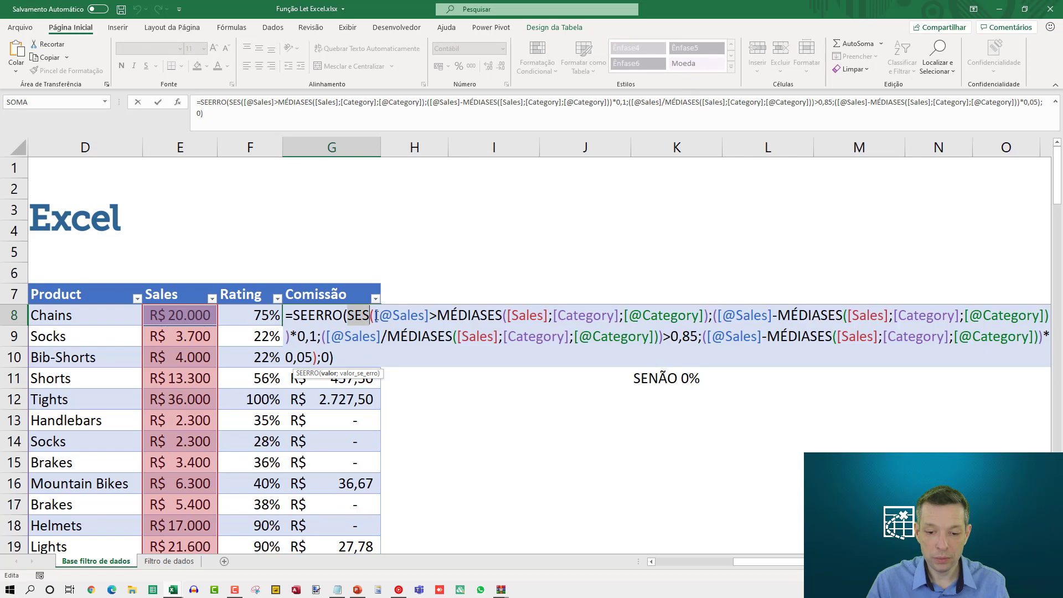
left_click_drag(376, 316, 431, 316)
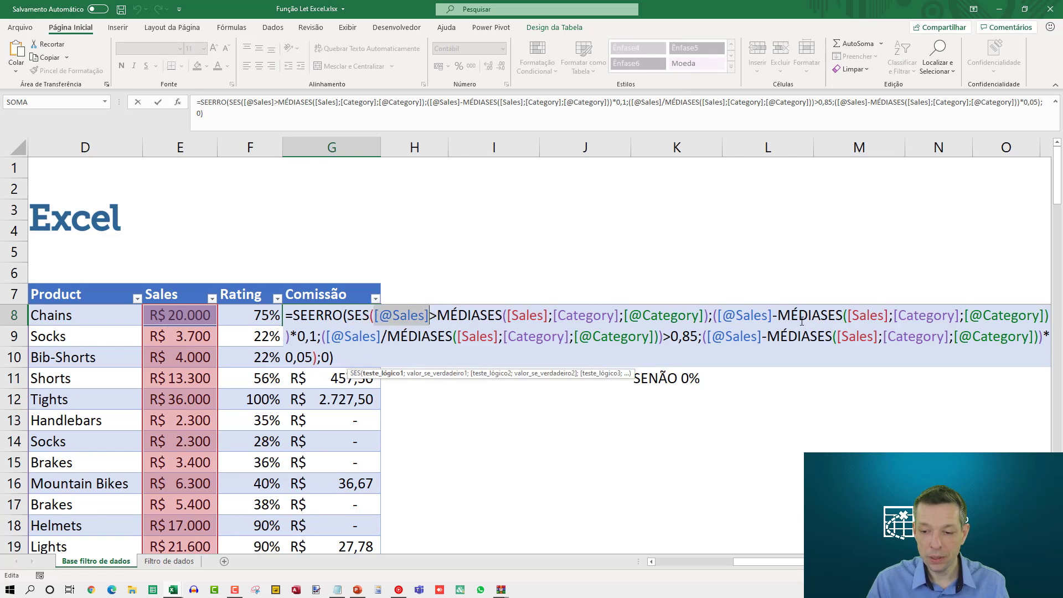
left_click(745, 316)
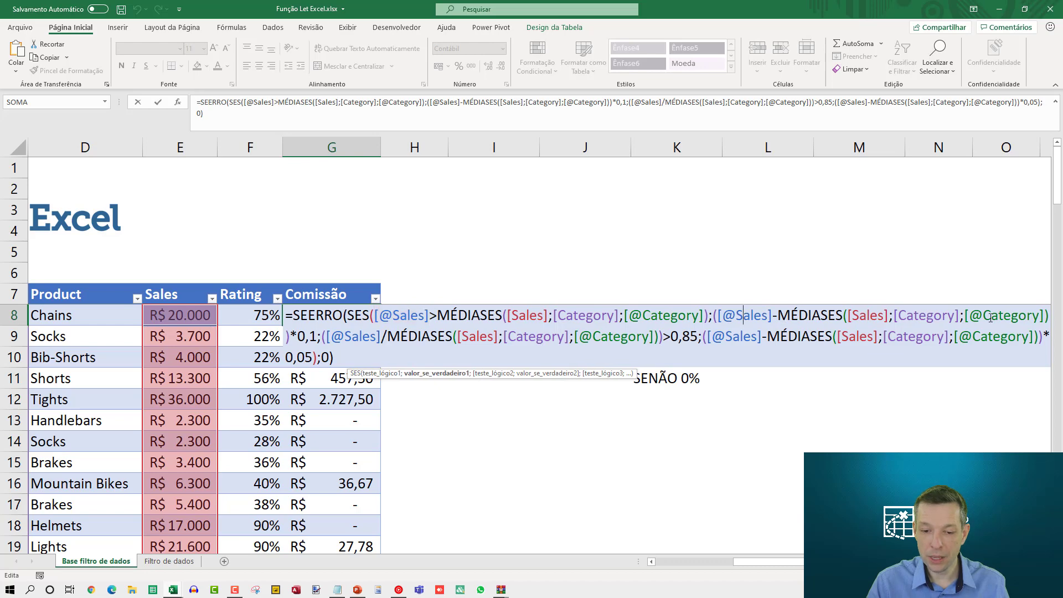
left_click_drag(317, 336, 290, 336)
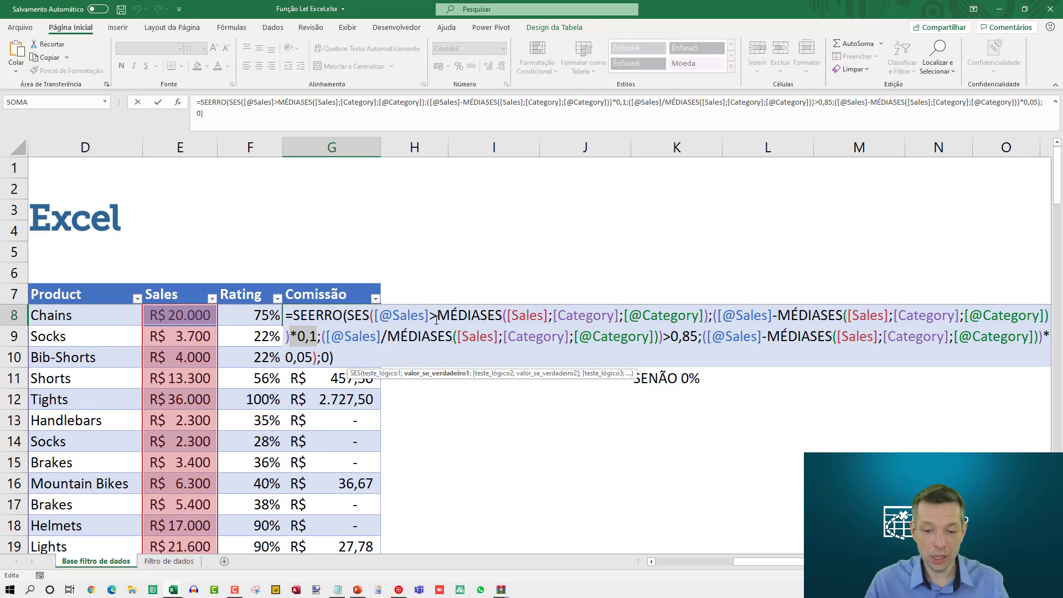
left_click(553, 315)
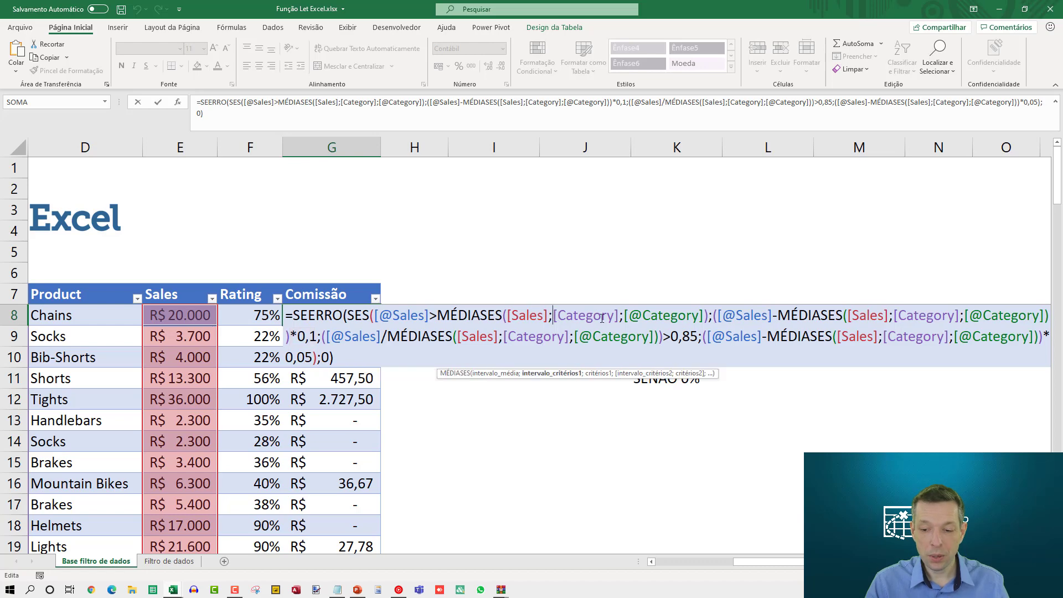
left_click(714, 318)
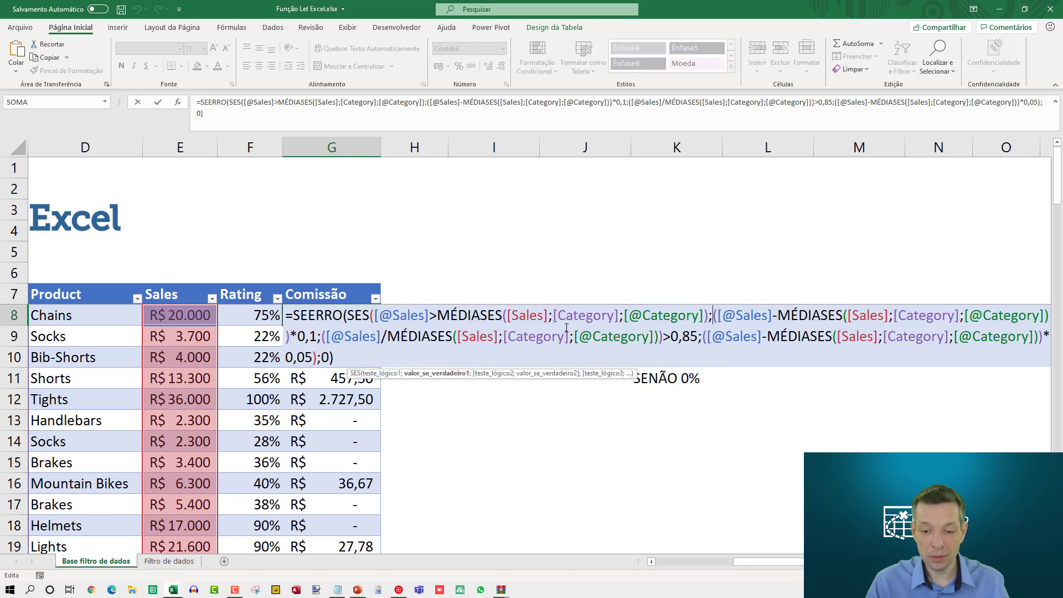
Examine where the MÉDIASES calculation is repeated in the tests and results of the G8 formula.
left_click(375, 316)
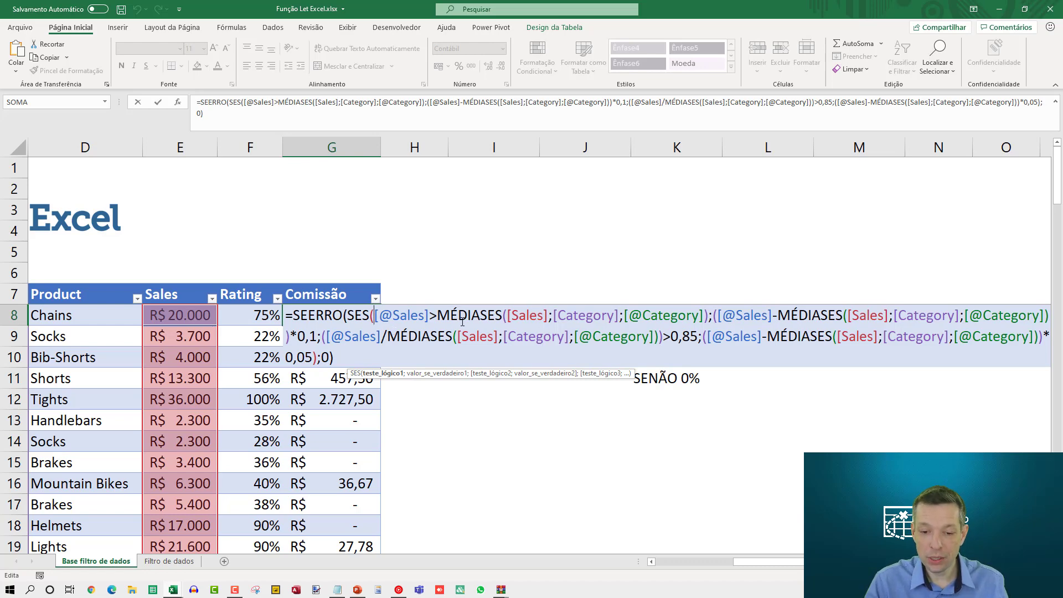
double_click(421, 336)
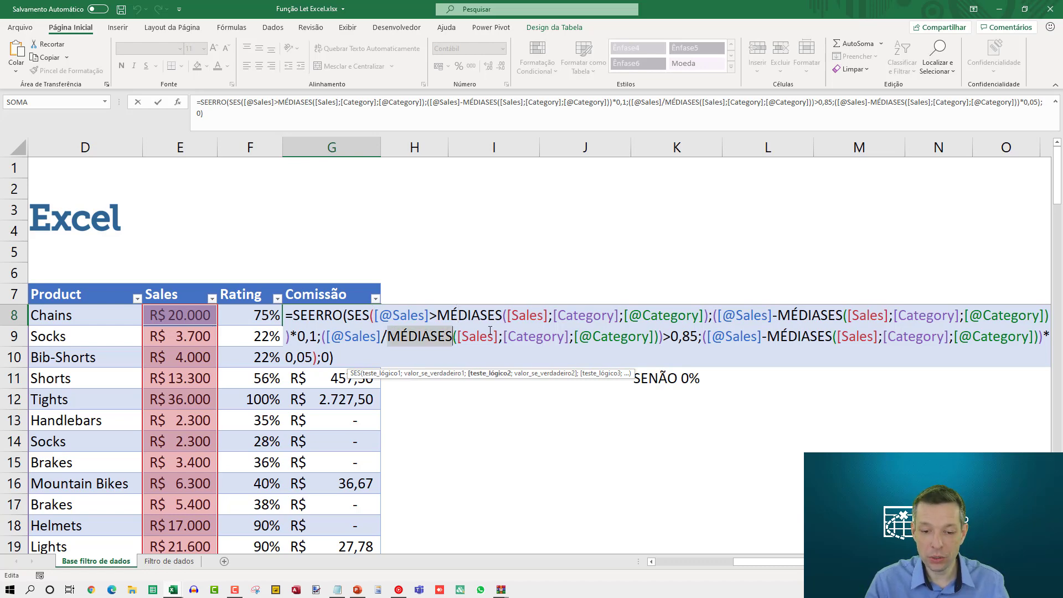
double_click(786, 319)
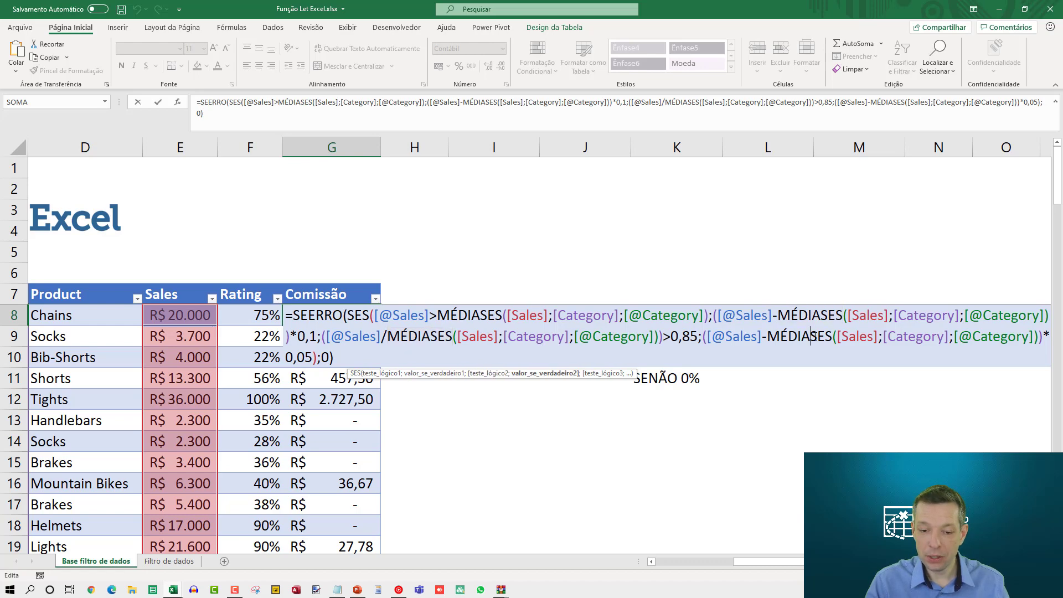
double_click(803, 337)
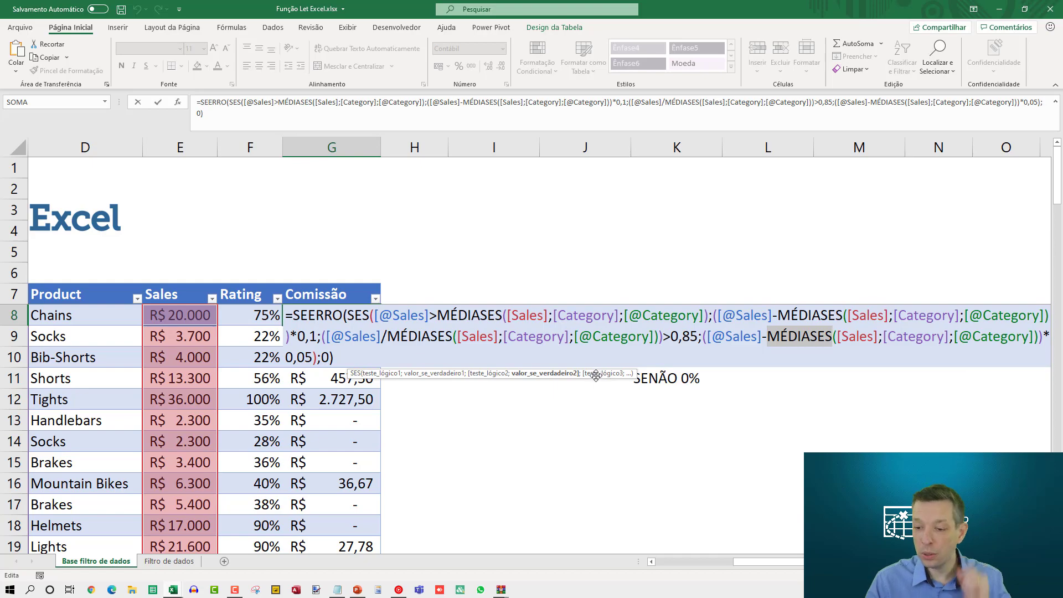
Leave the G8 formula unchanged and switch to the workbook Função Let Excel Limpo.xlsx with the empty Premiação column.
key("Escape")
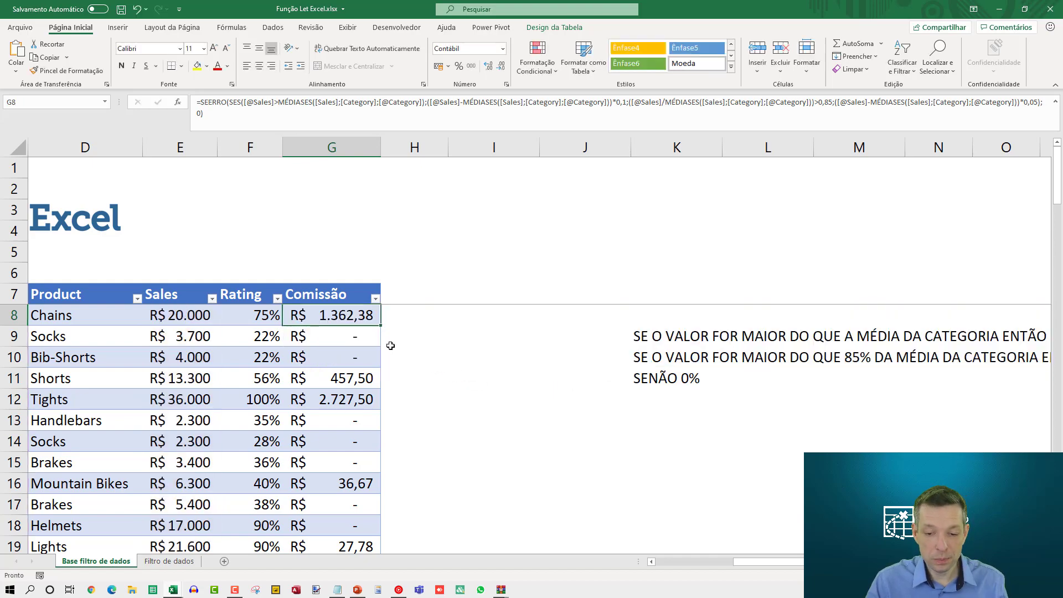
key("alt+Tab")
key("alt+Tab")
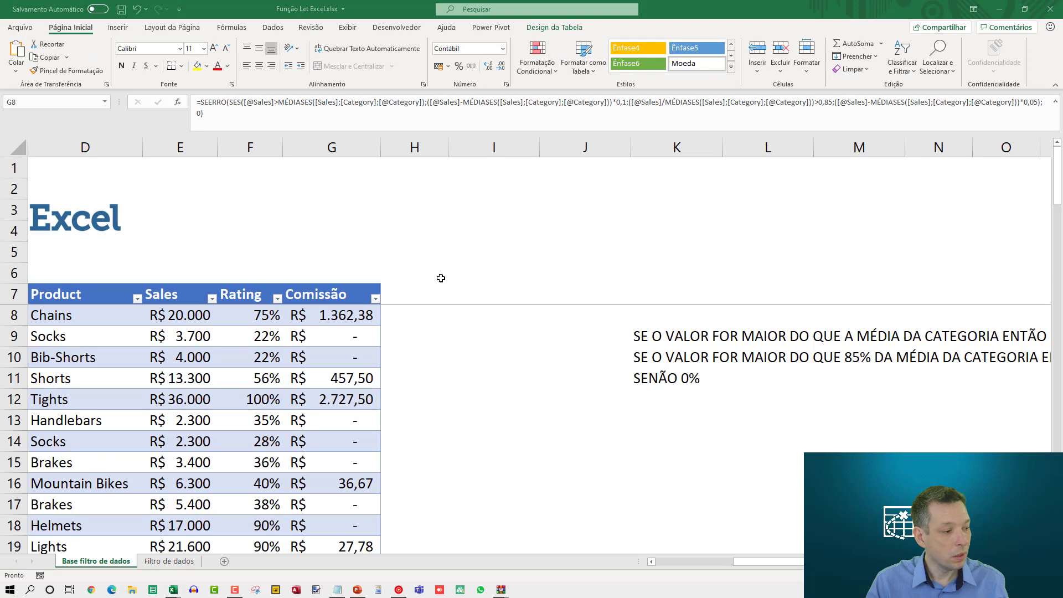
key("alt+Tab")
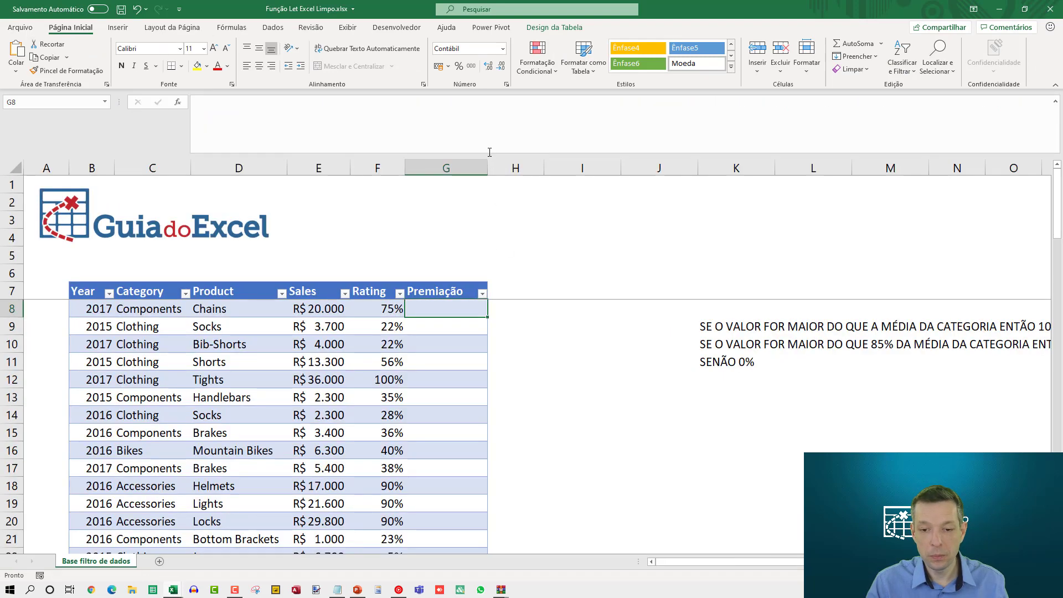
scroll(483, 302, "down", 1)
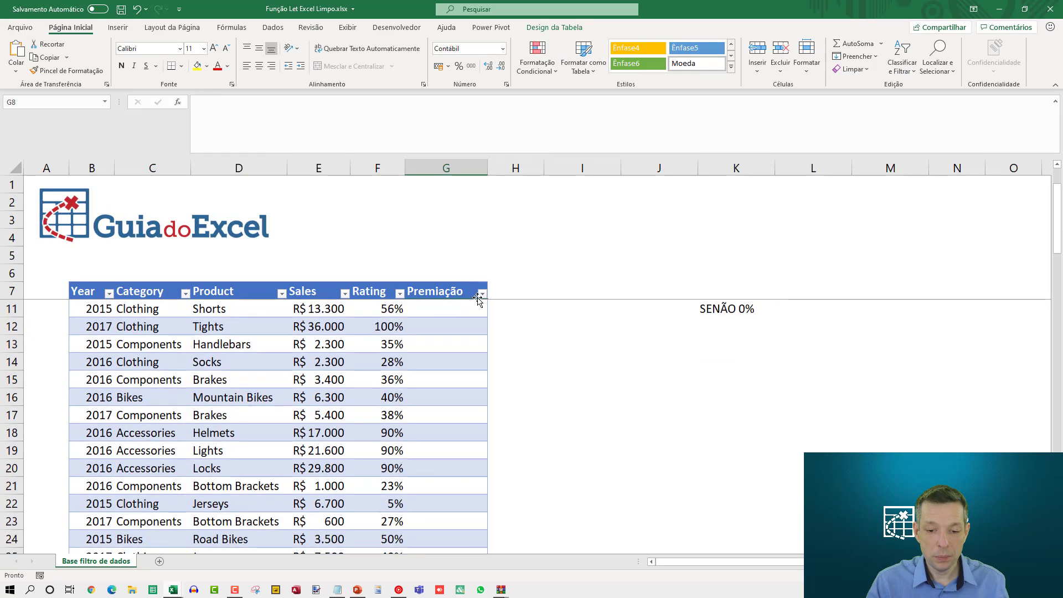
scroll(479, 302, "up", 1)
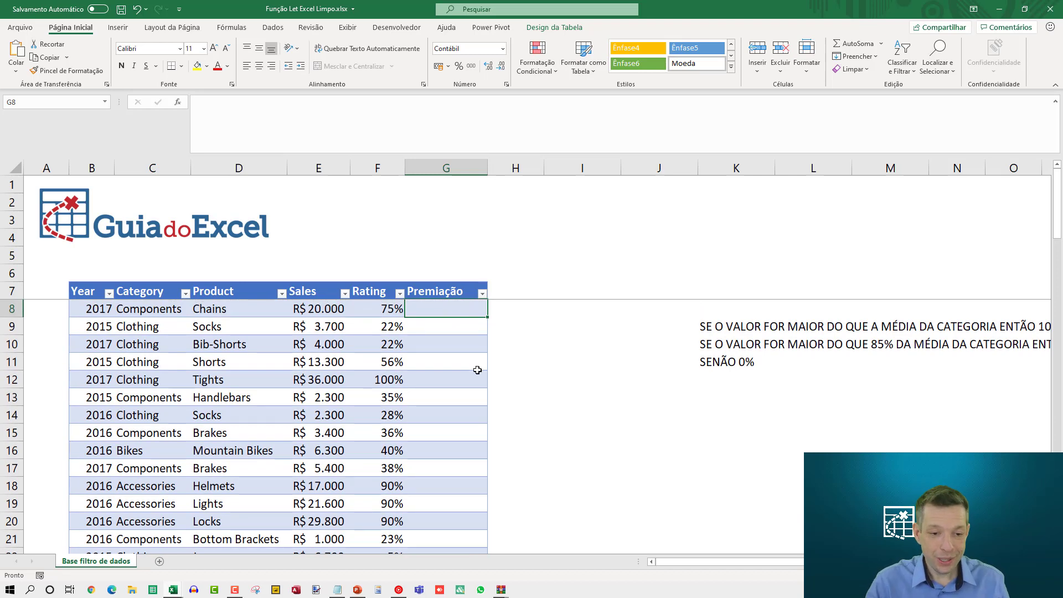
Enlarge the formula bar and start a LET formula in cell G8 of the Premiação column, keeping the syntax hint clear of the text.
left_click(206, 100)
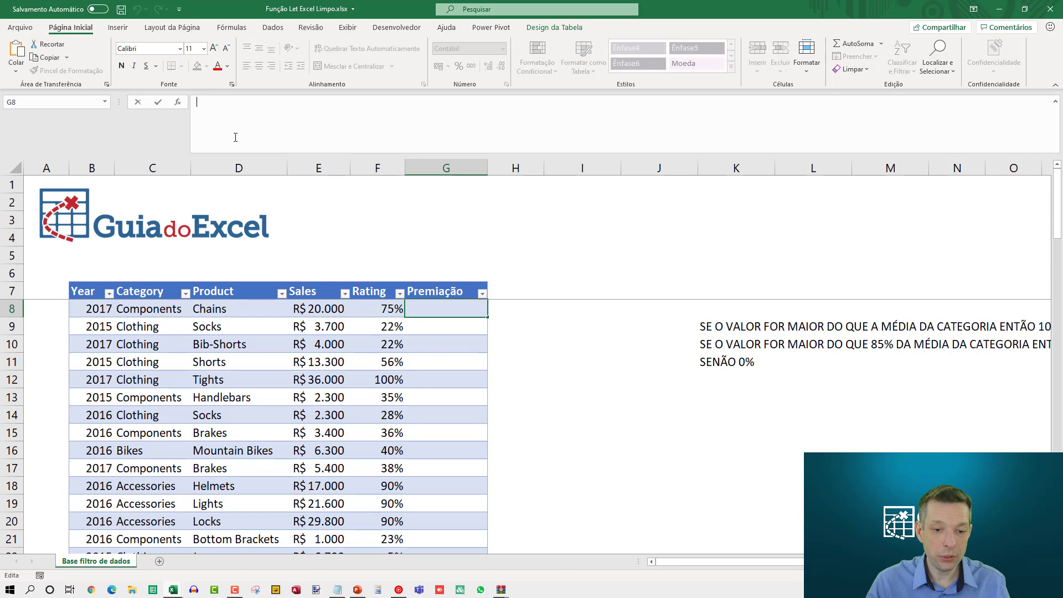
left_click_drag(233, 155, 218, 189)
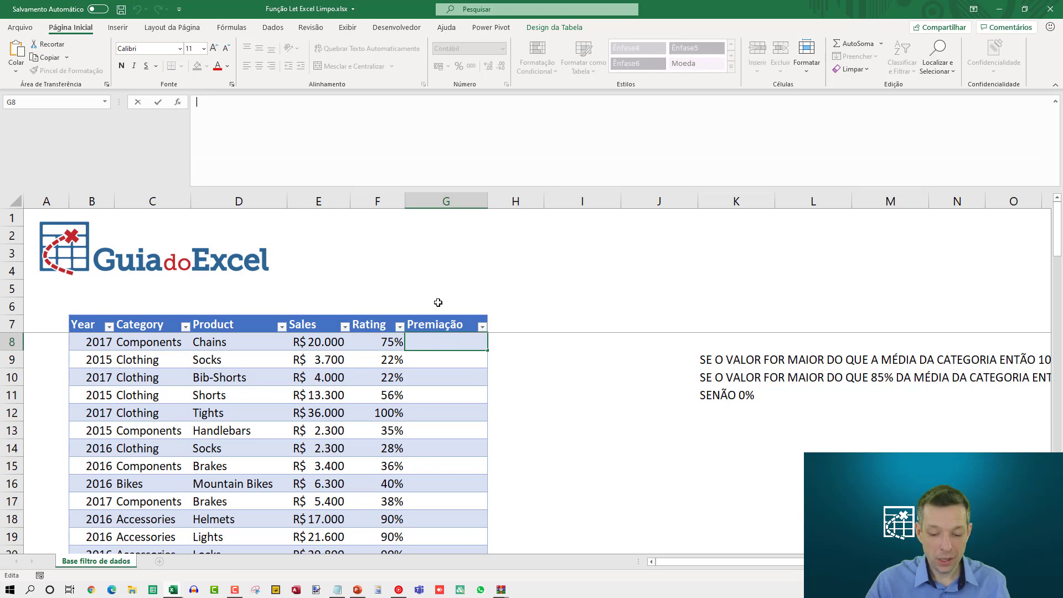
left_click(341, 590)
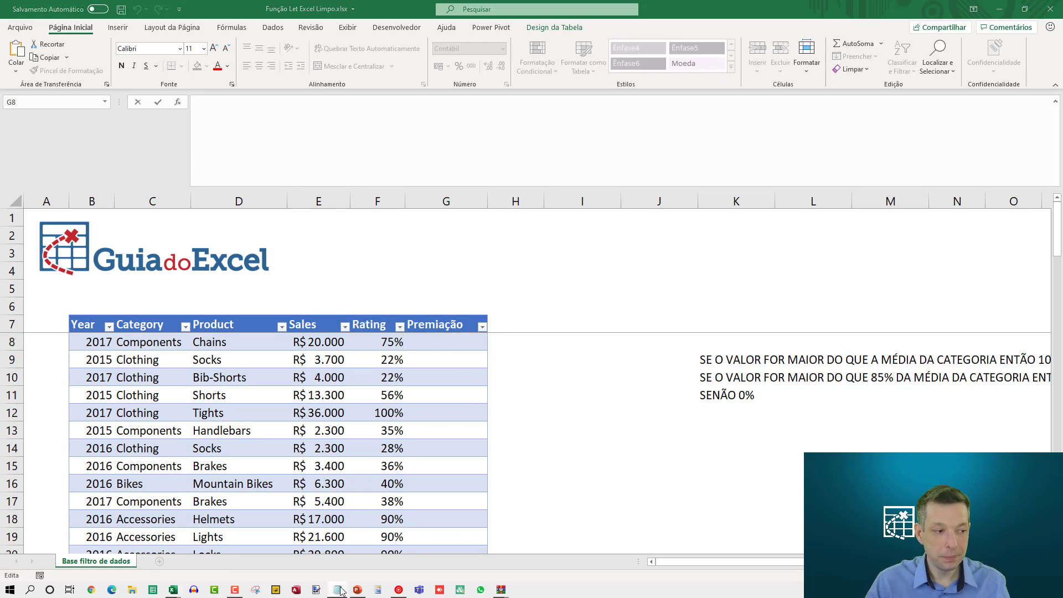
left_click(261, 142)
type("=")
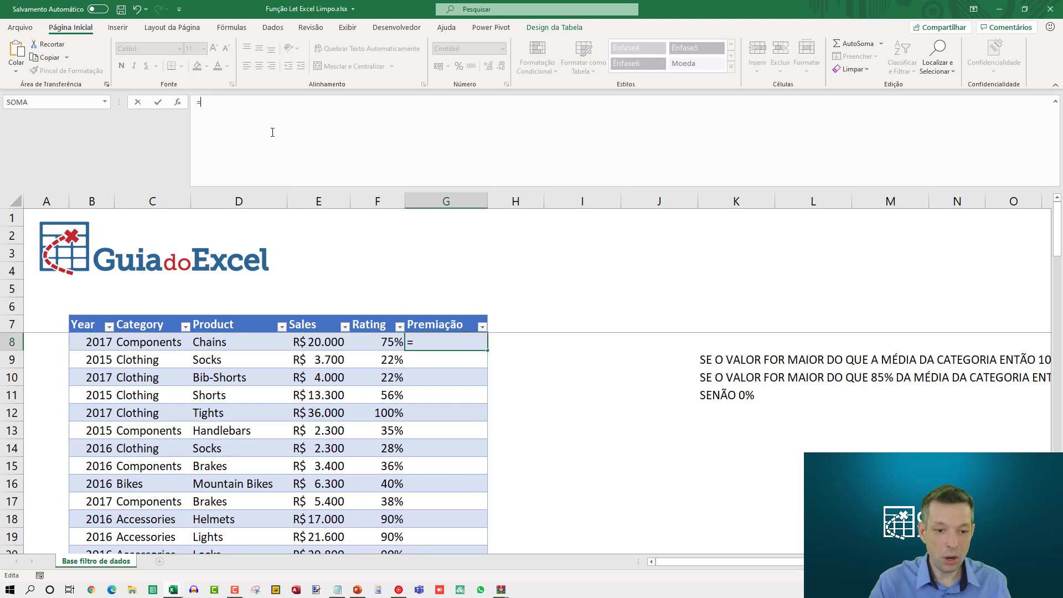
type("LET")
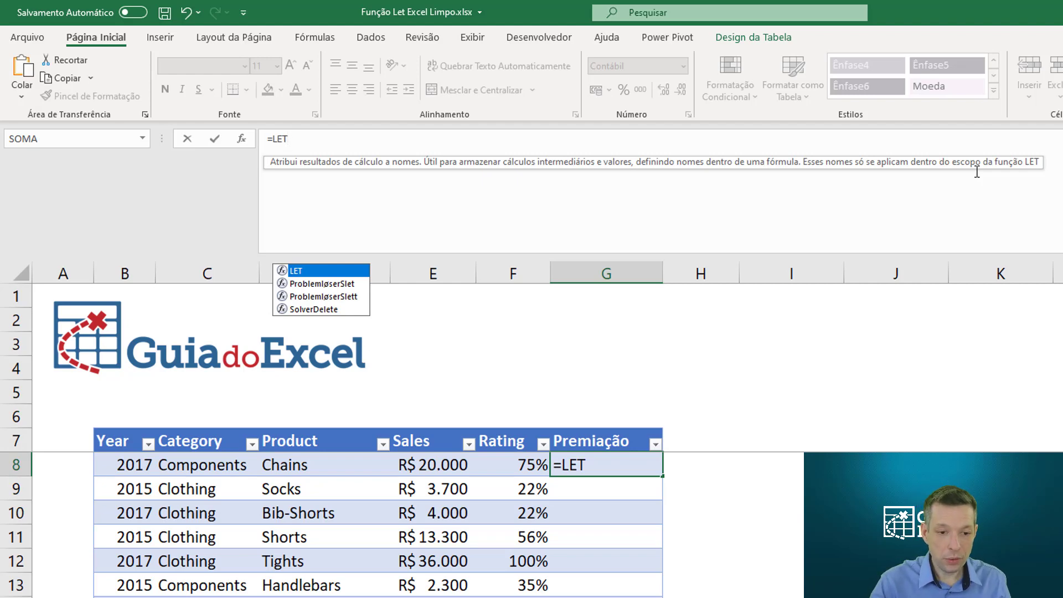
type("(")
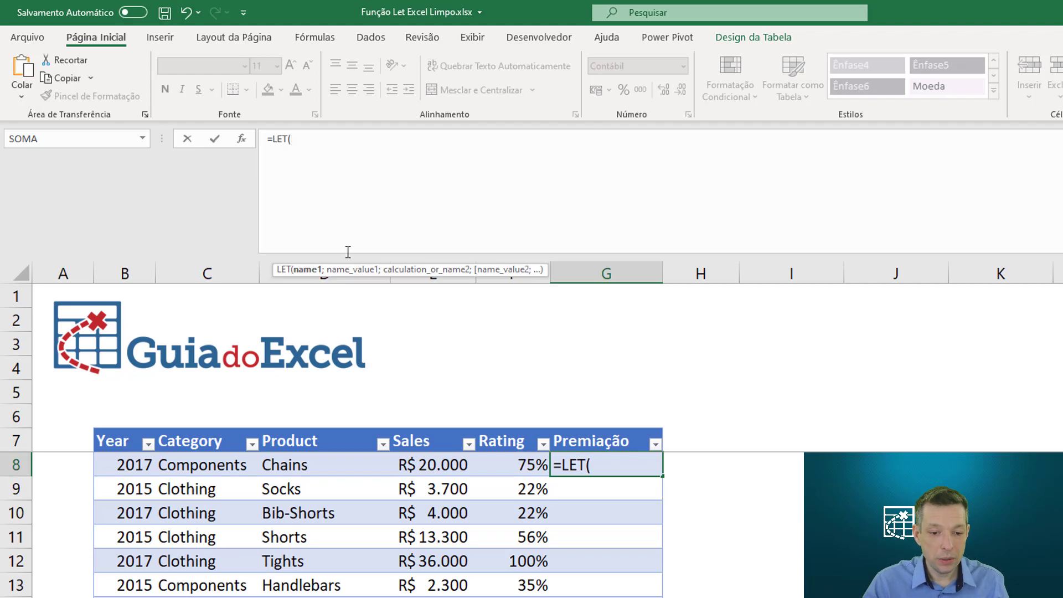
left_click_drag(338, 270, 329, 172)
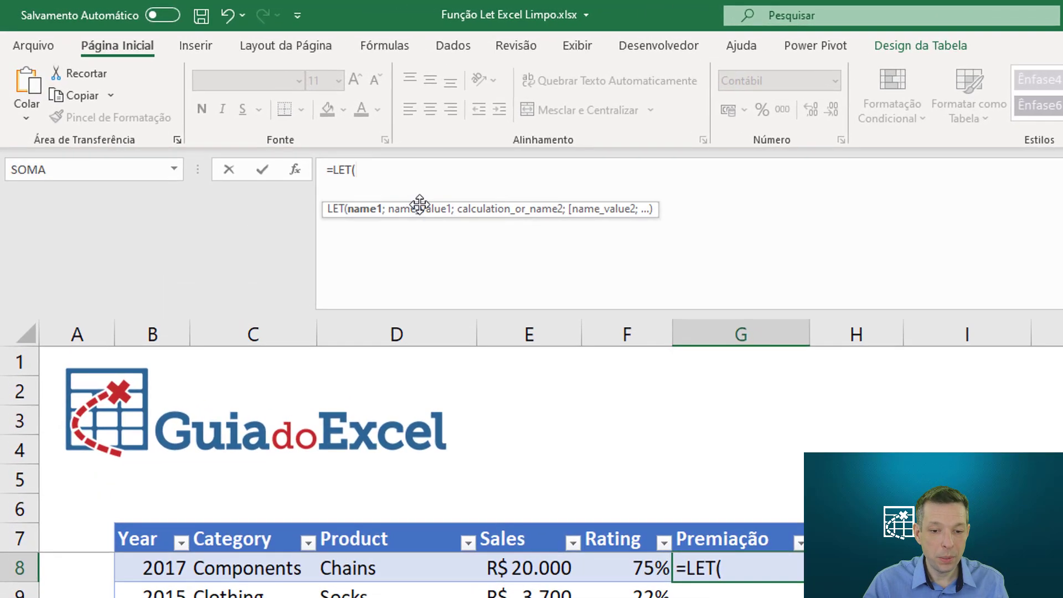
left_click_drag(426, 214, 432, 245)
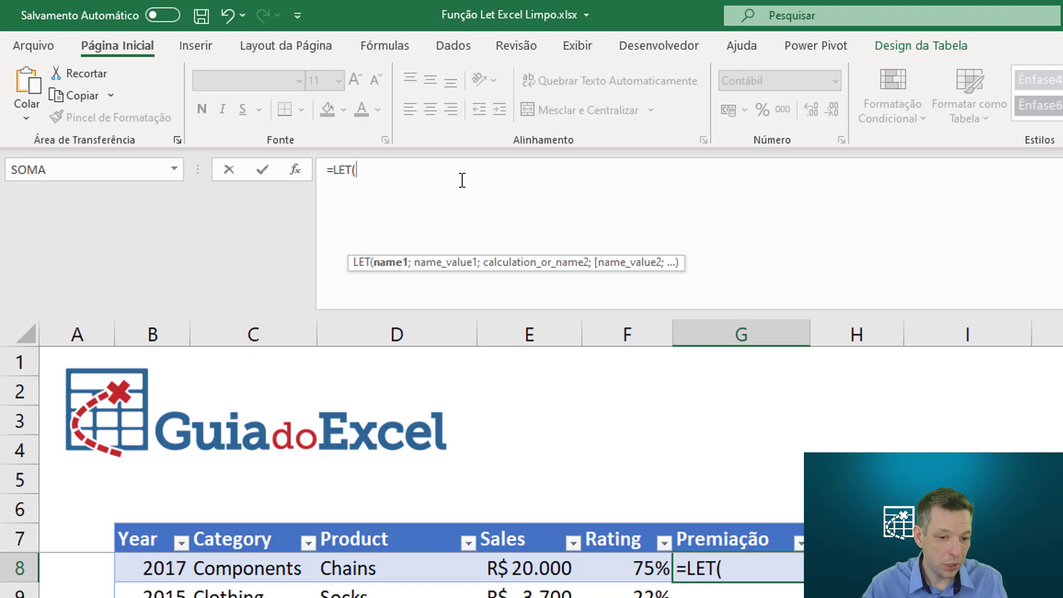
Name the first LET variable MEDIA in uppercase on a new line of the G8 formula.
key("alt+Return")
type("me")
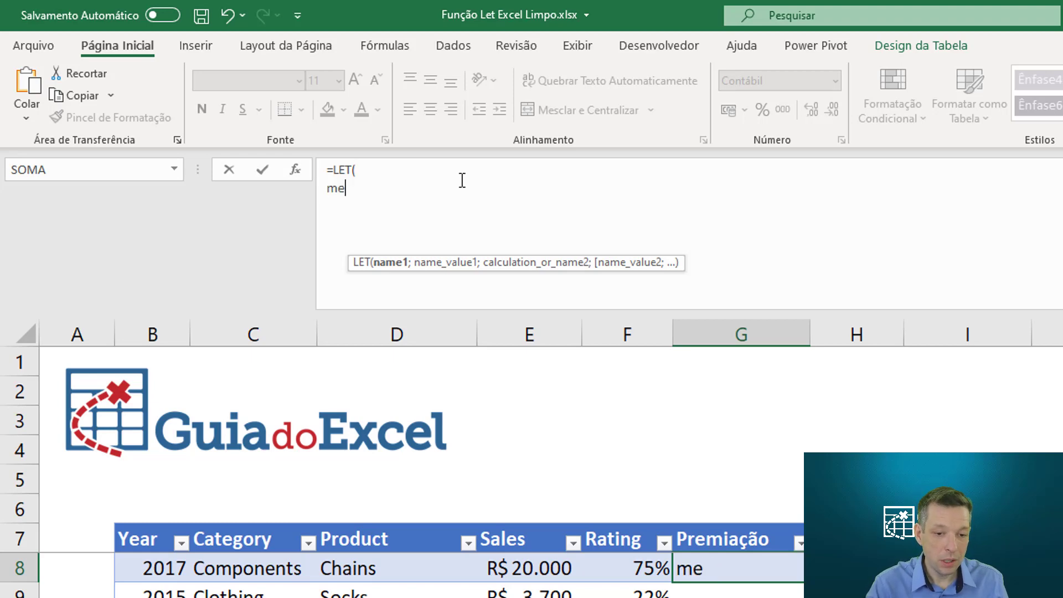
key("BackSpace")
key("BackSpace")
type("MEDIA;")
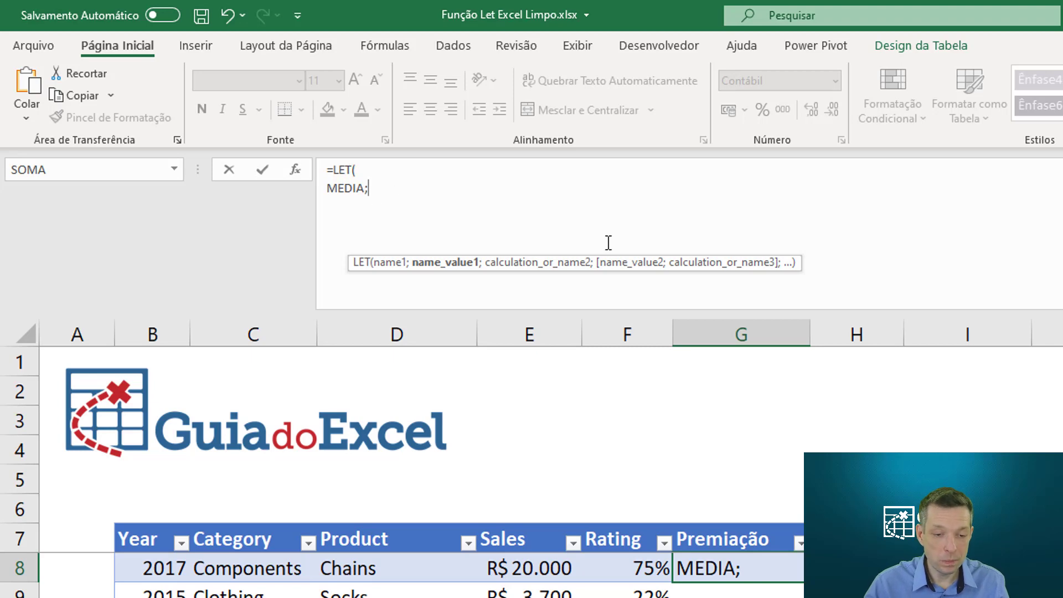
Start the value of MEDIA with MÉDIASES, using the Sales header reference Tabela8[[#Cabeçalhos];[Sales]] as the average range.
type("ME")
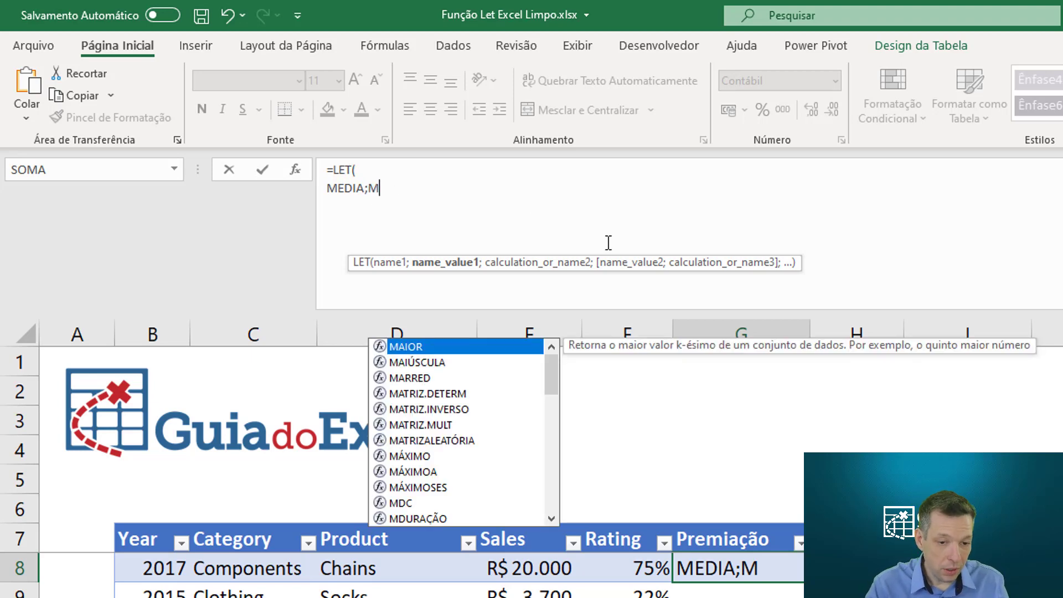
key("BackSpace")
type("ÉDIA")
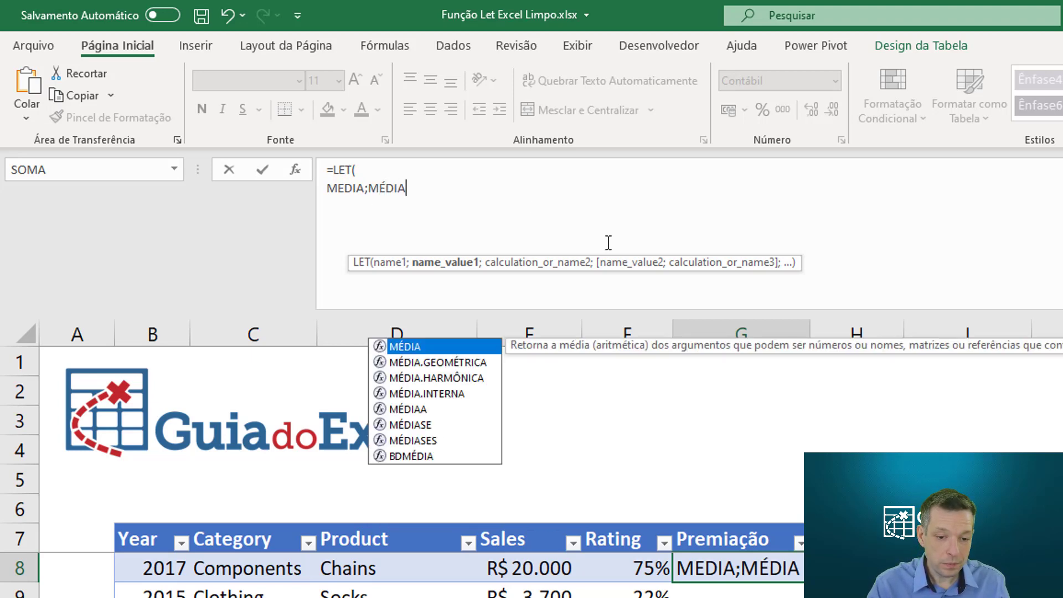
type("SES(")
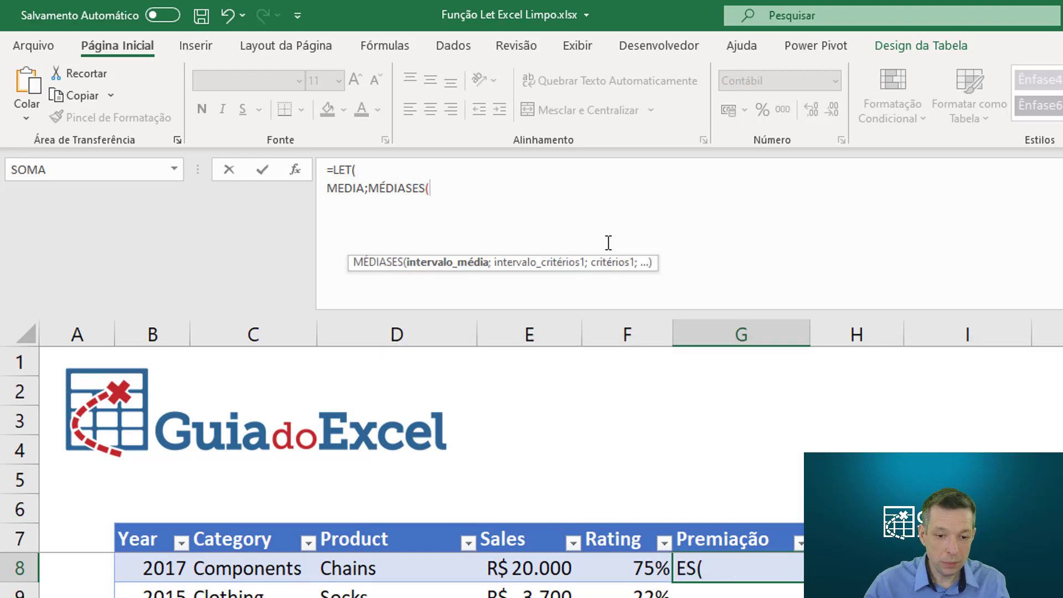
left_click(524, 522)
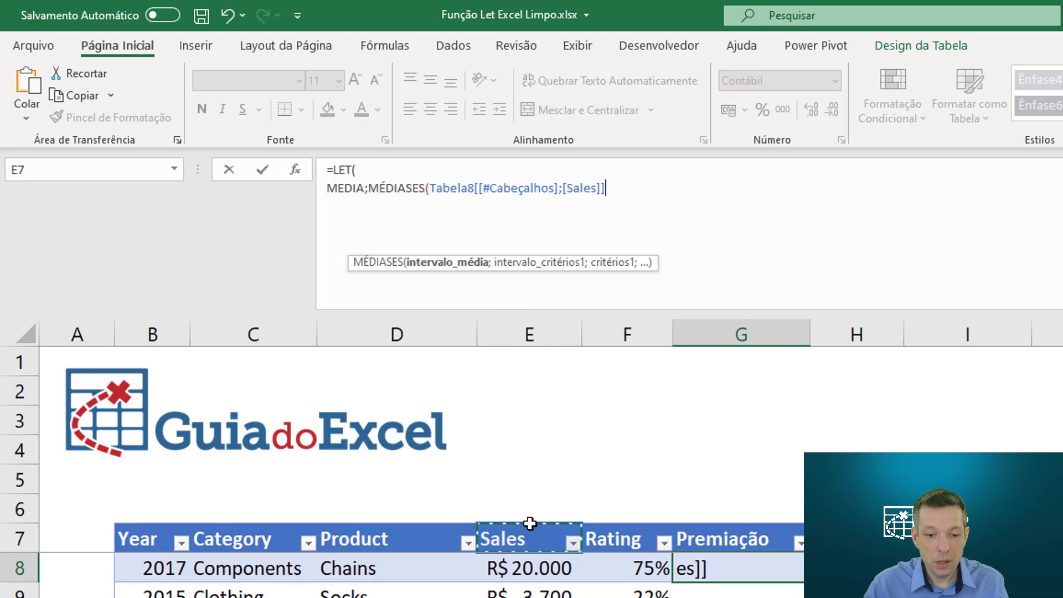
type(";")
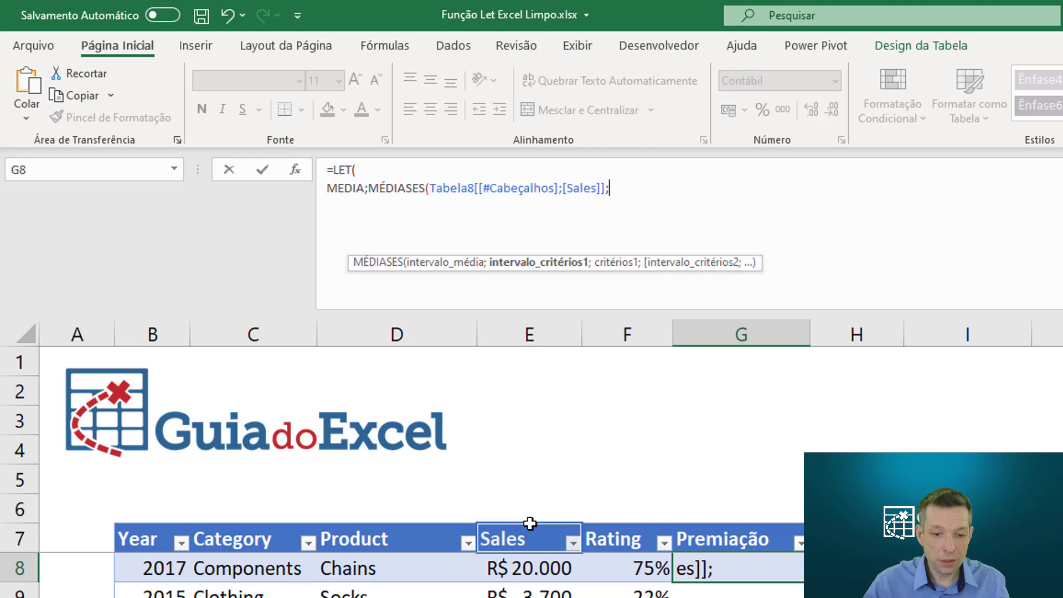
left_click(240, 525)
type(";")
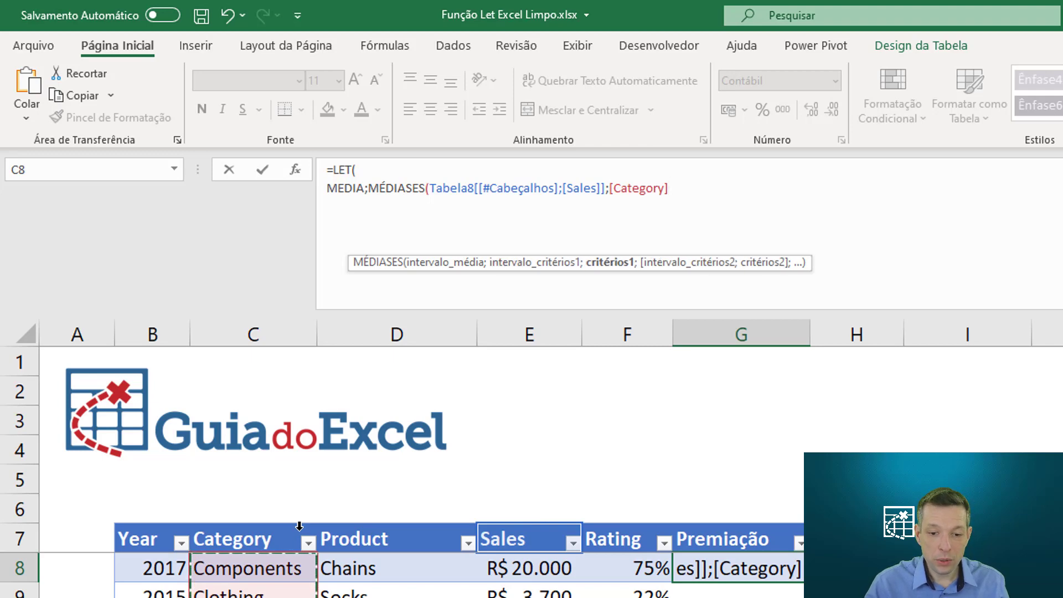
left_click(247, 574)
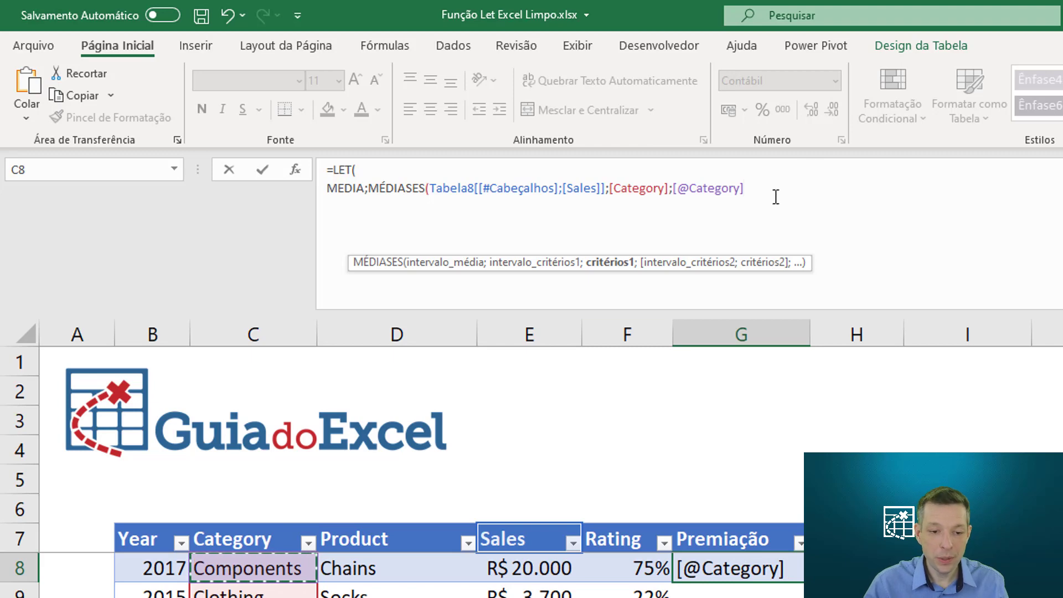
type(")")
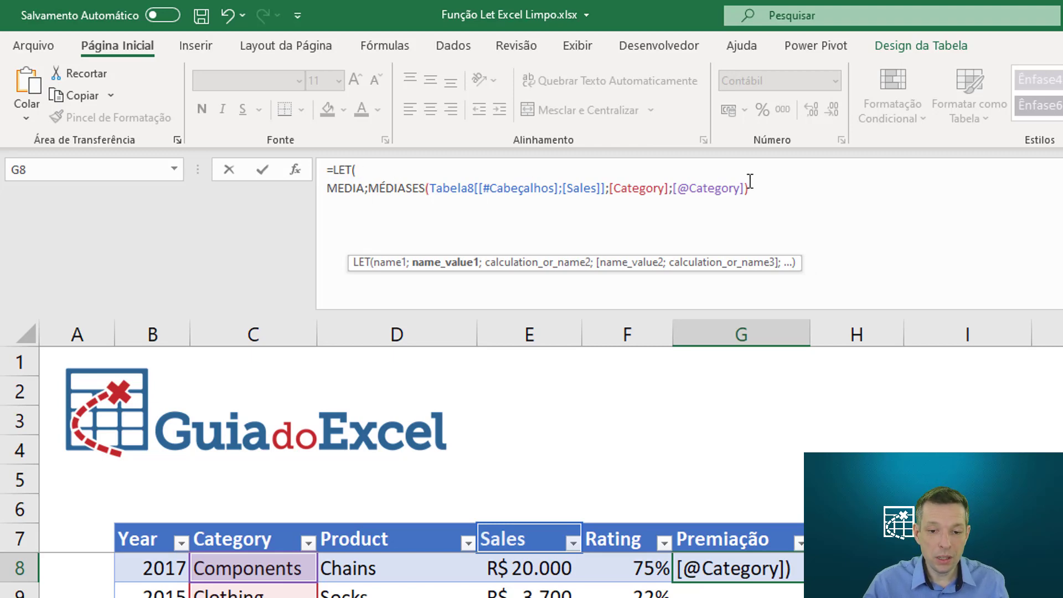
left_click_drag(751, 188, 530, 186)
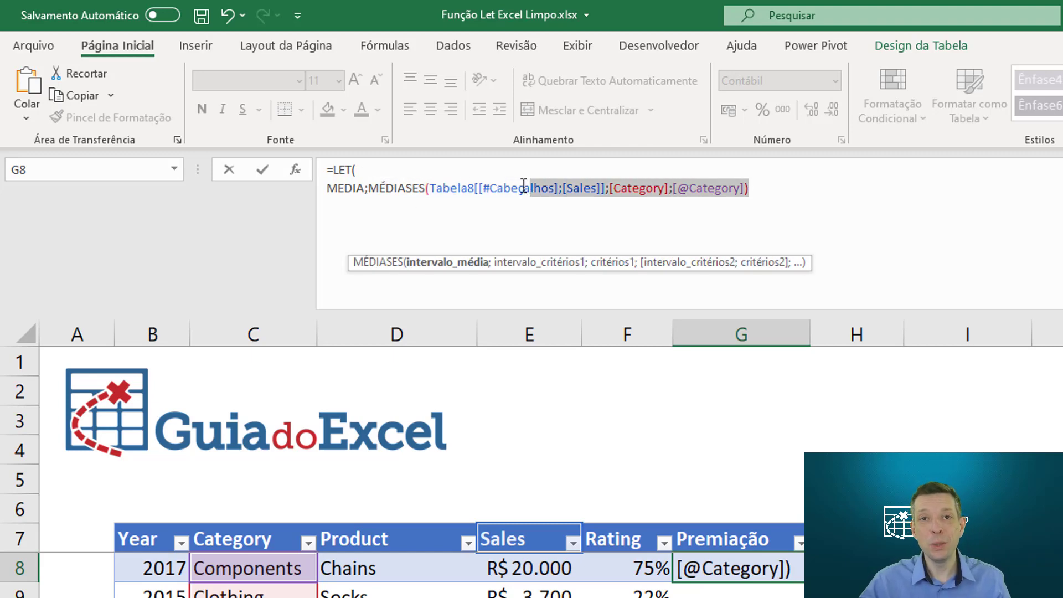
left_click(762, 185)
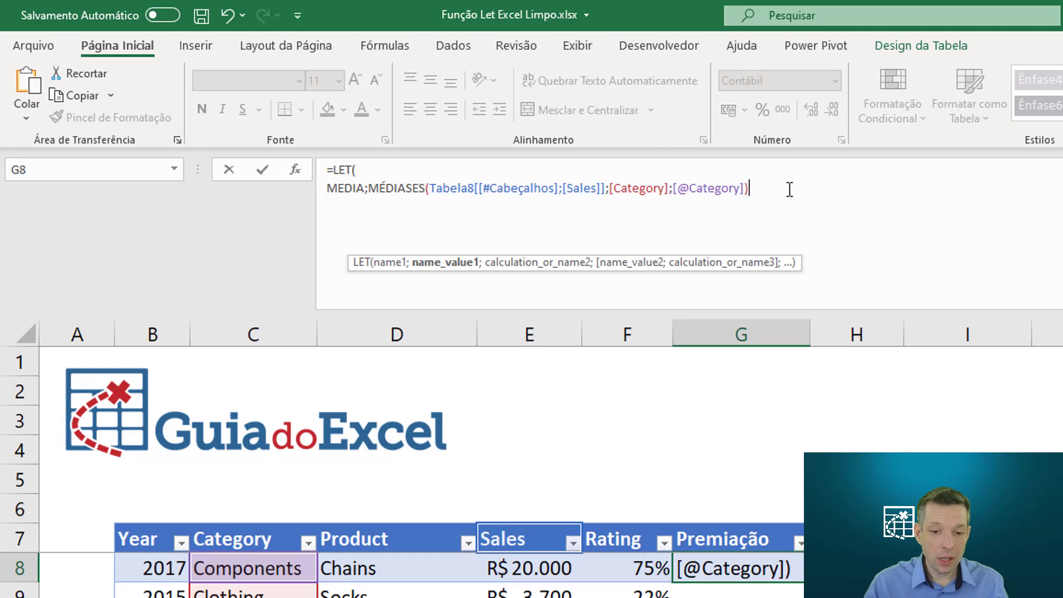
type(";")
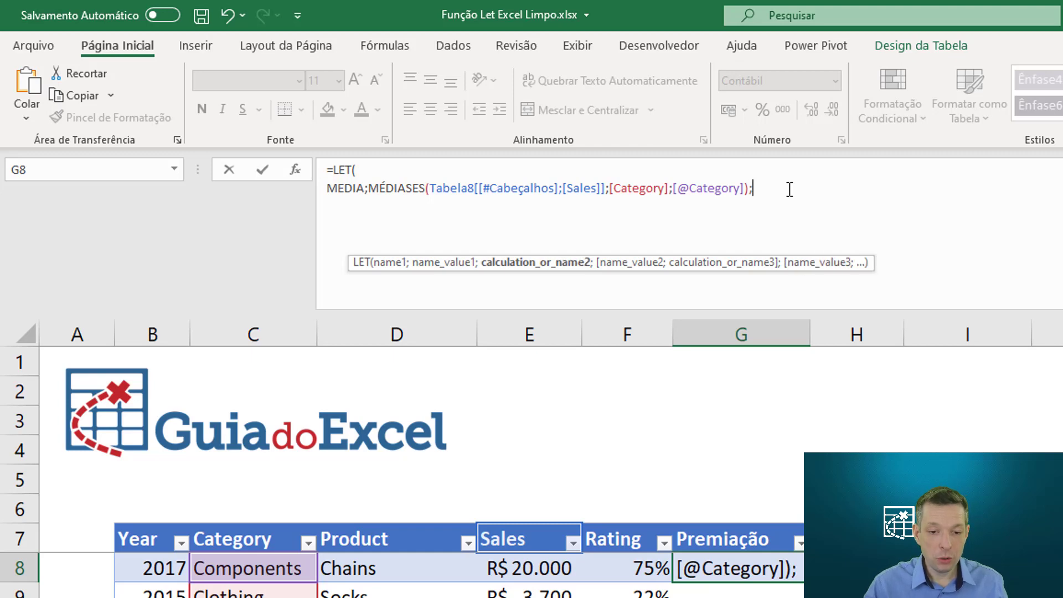
key("alt+Return")
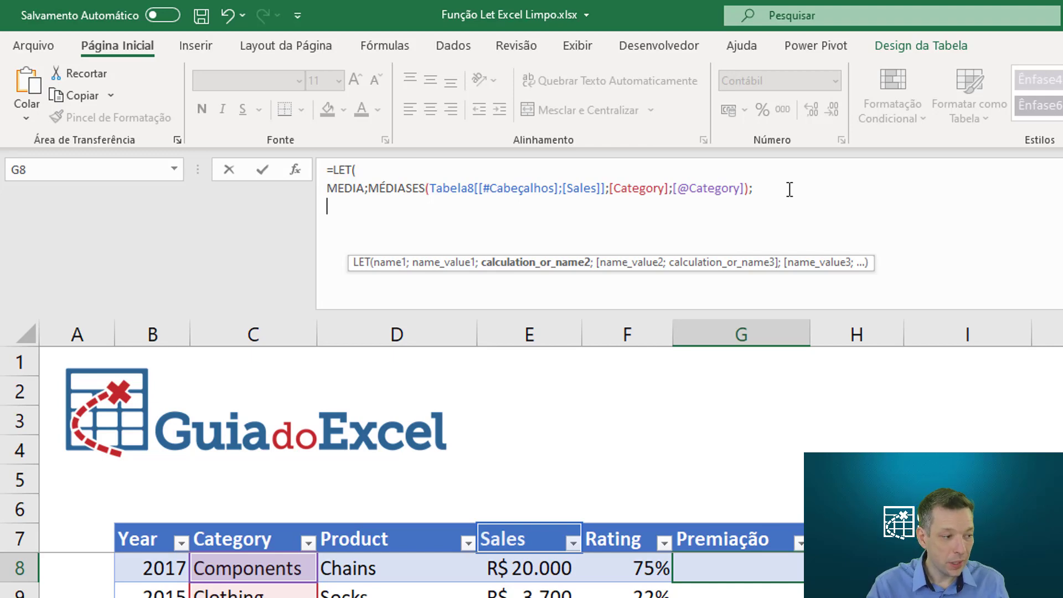
Name the second LET variable CALCULO in uppercase on the third line of the formula, followed by a separator.
type("cal")
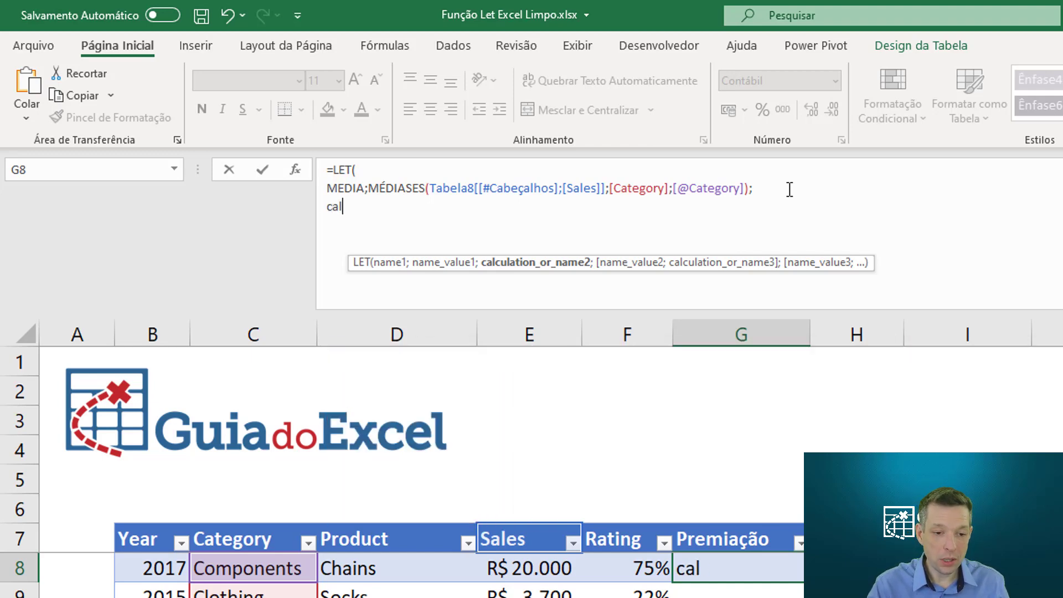
key("BackSpace")
key("BackSpace")
key("BackSpace")
type("CALCULO")
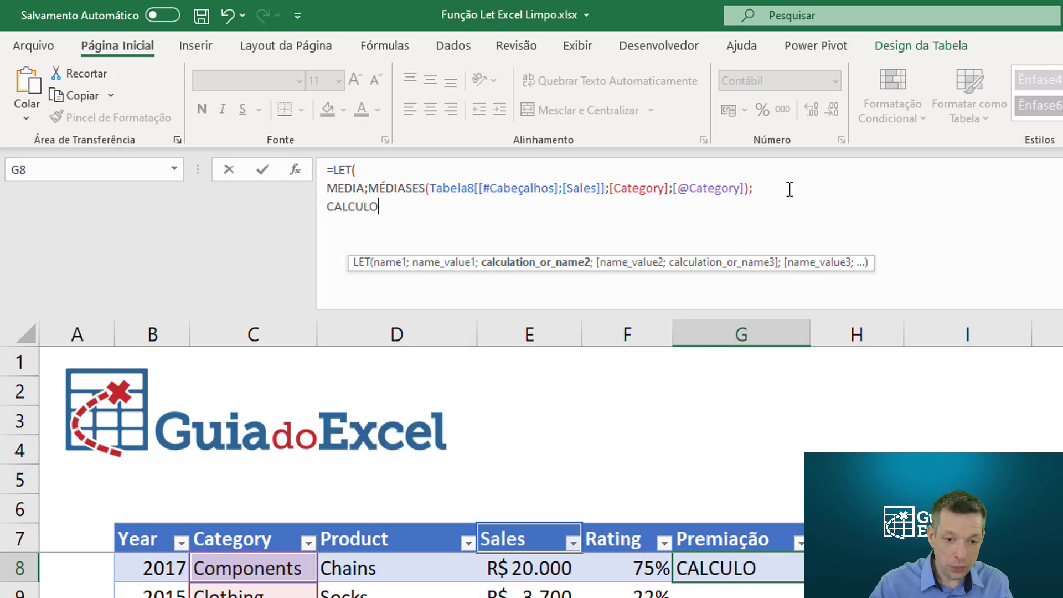
type(";")
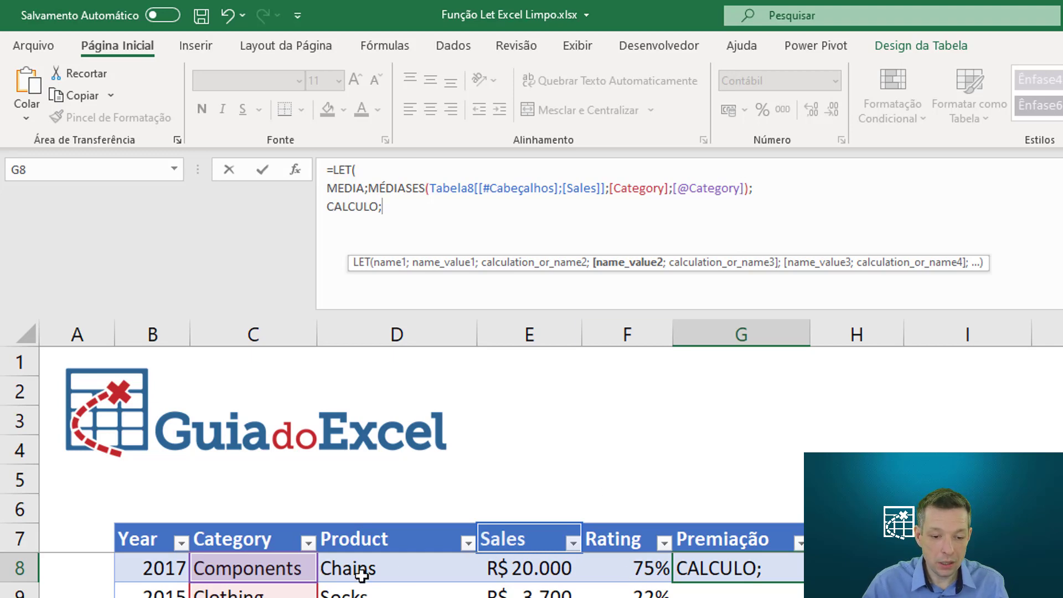
left_click(547, 567)
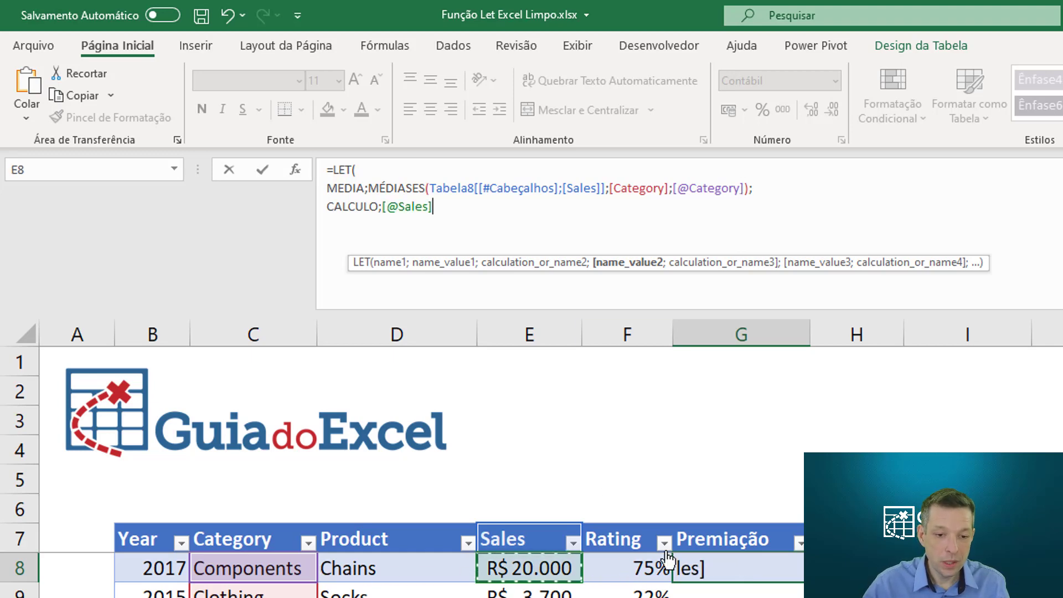
type("-MEDIA")
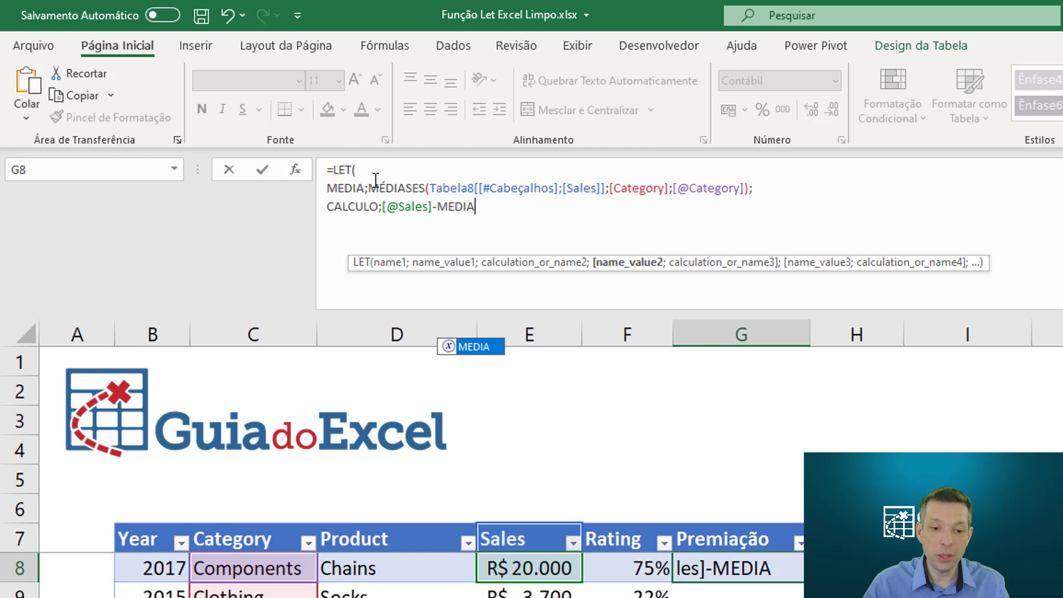
left_click(440, 206)
left_click_drag(438, 206, 476, 207)
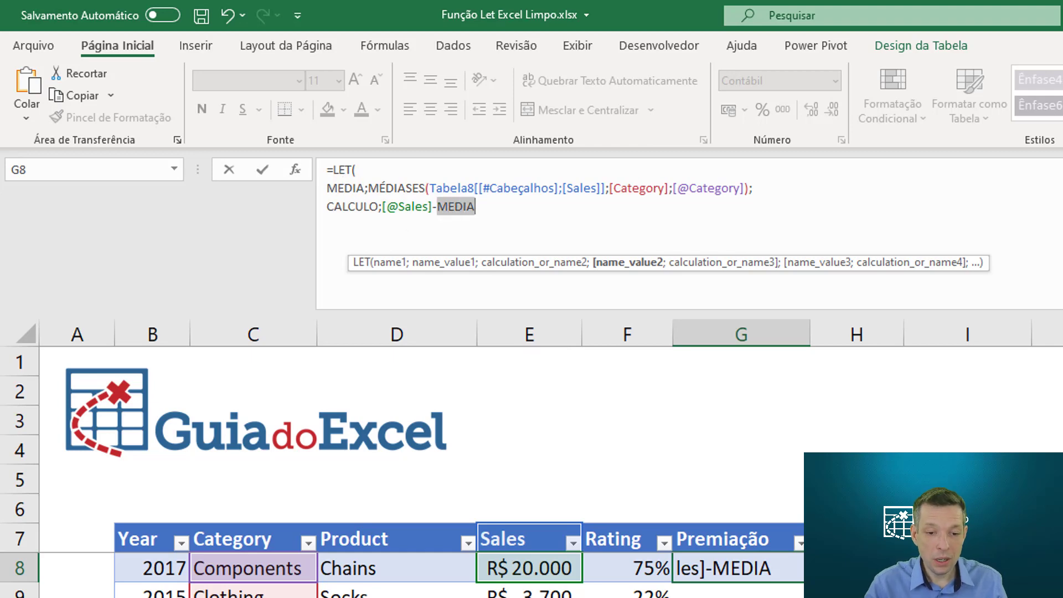
key("BackSpace")
type("MEDI")
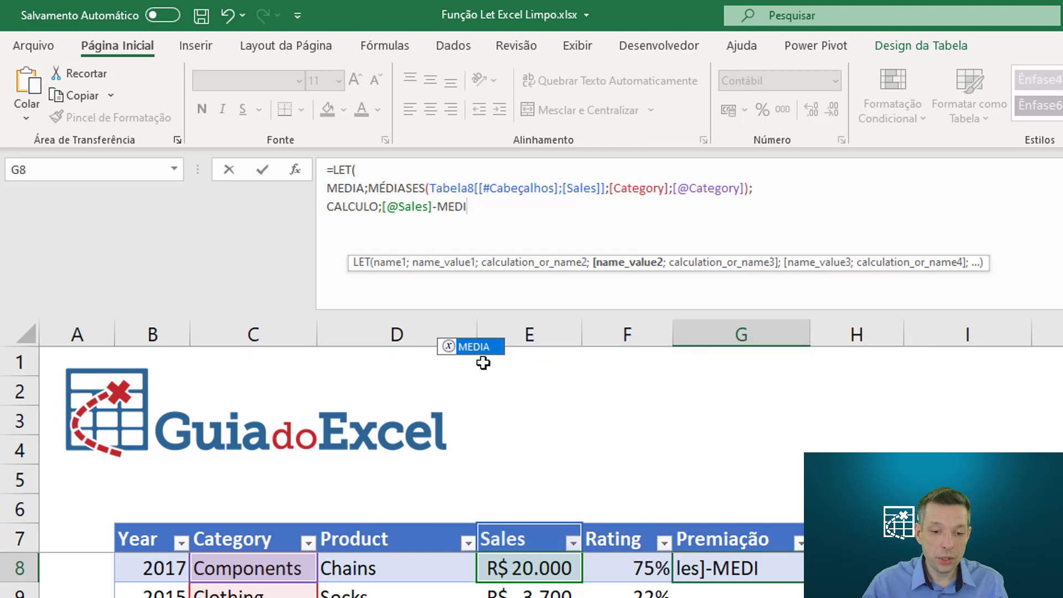
type("A")
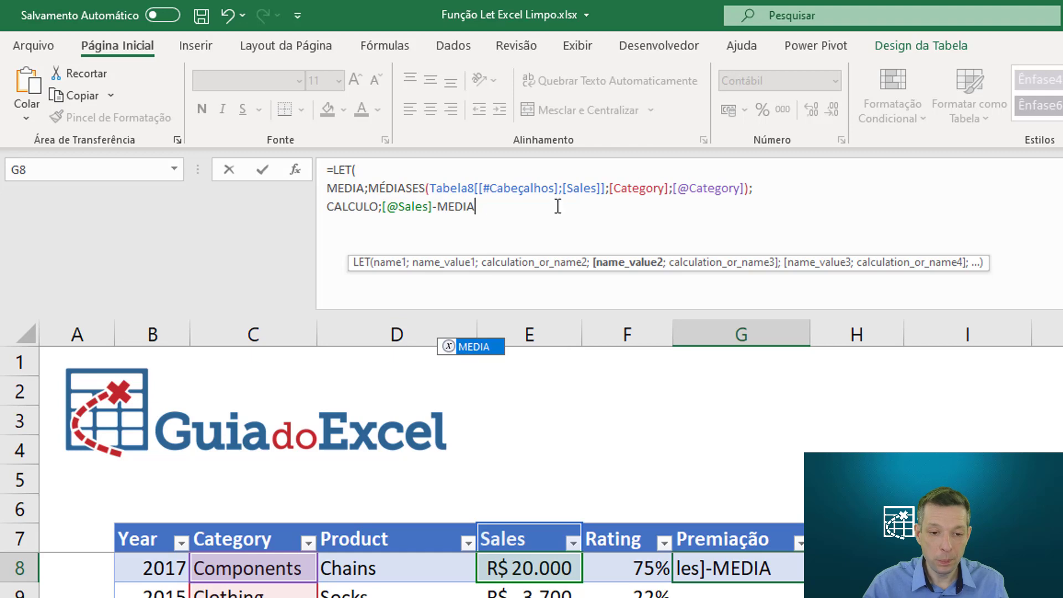
End the CALCULO definition with a separator and line break, and name the third LET variable VALOR85, followed by a separator.
type(";")
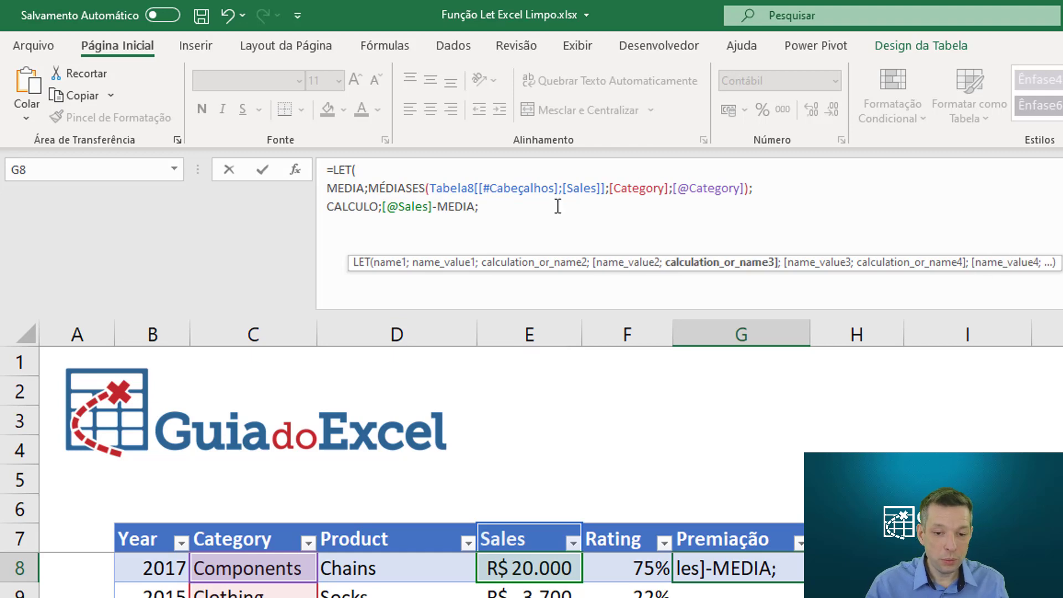
key("alt+Return")
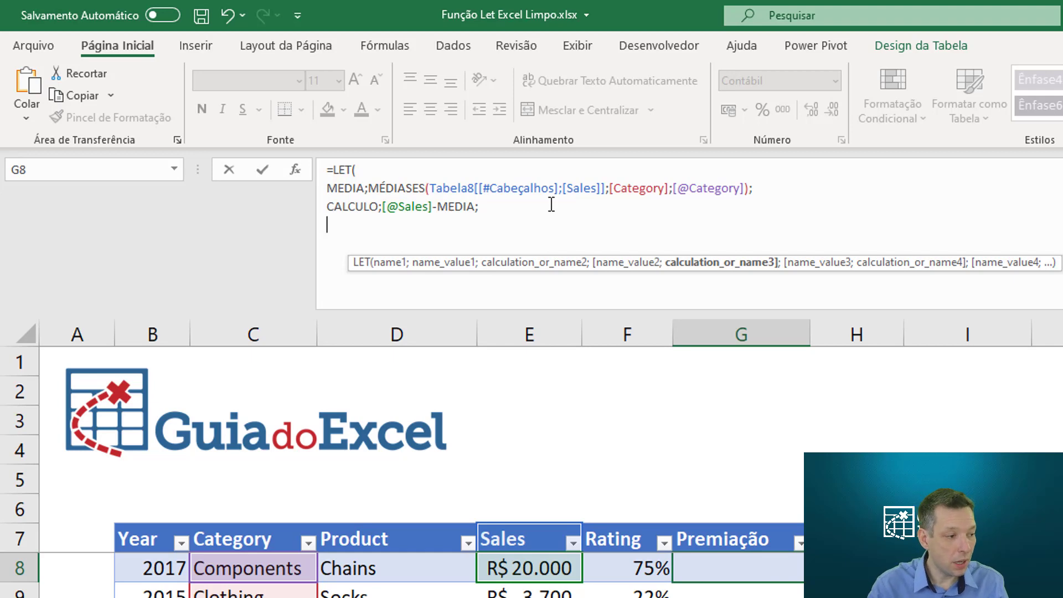
type("VALOR")
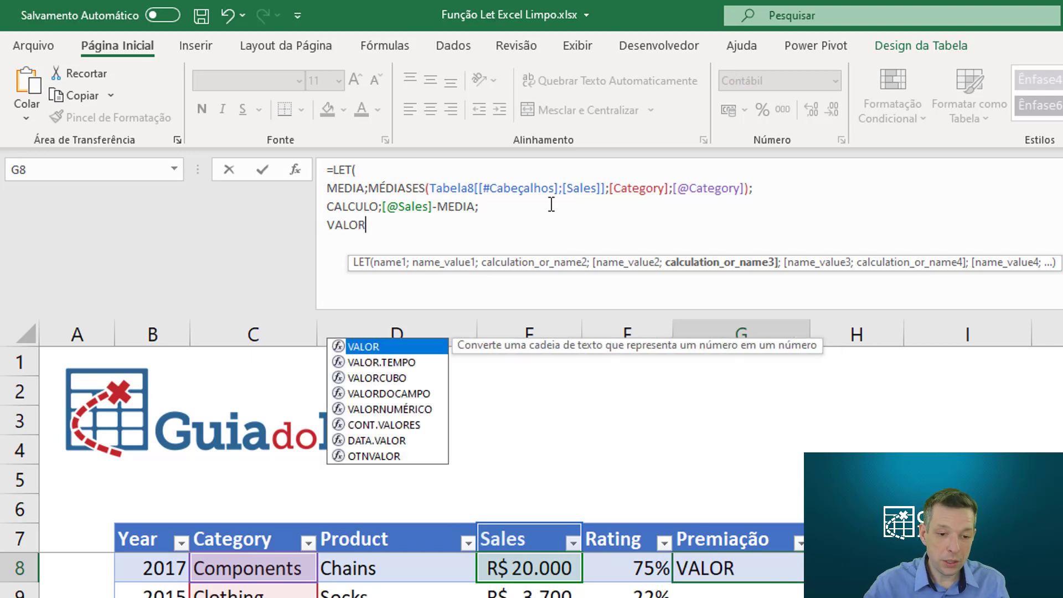
type("85")
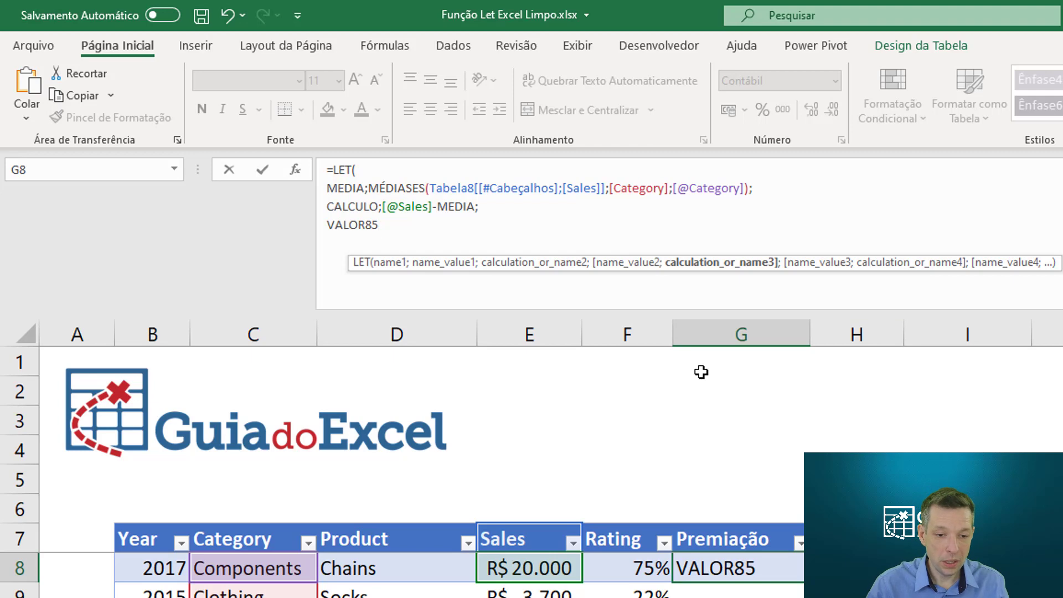
type(";")
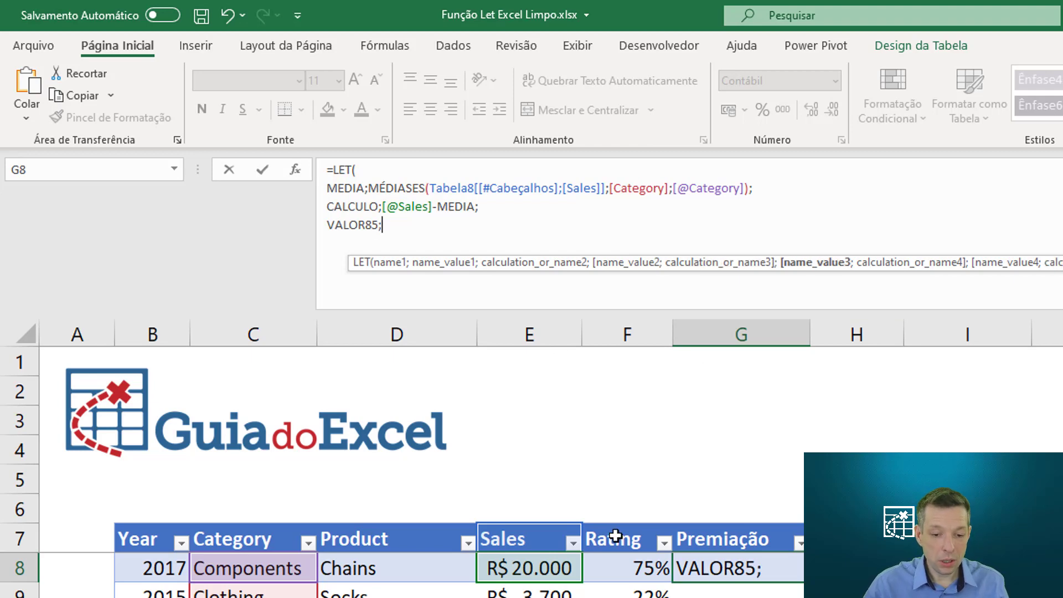
left_click(524, 568)
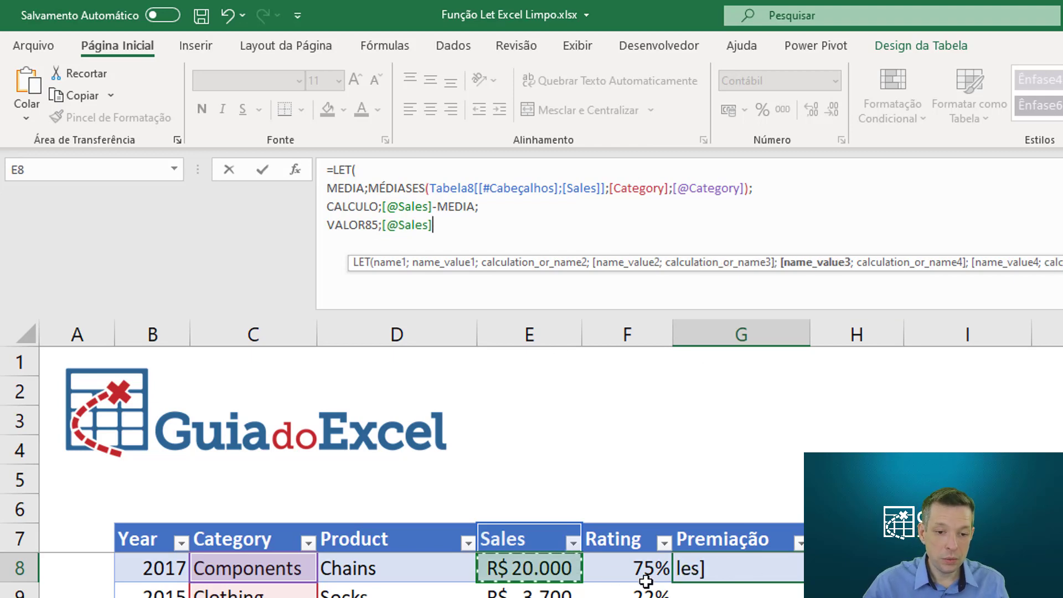
type("/")
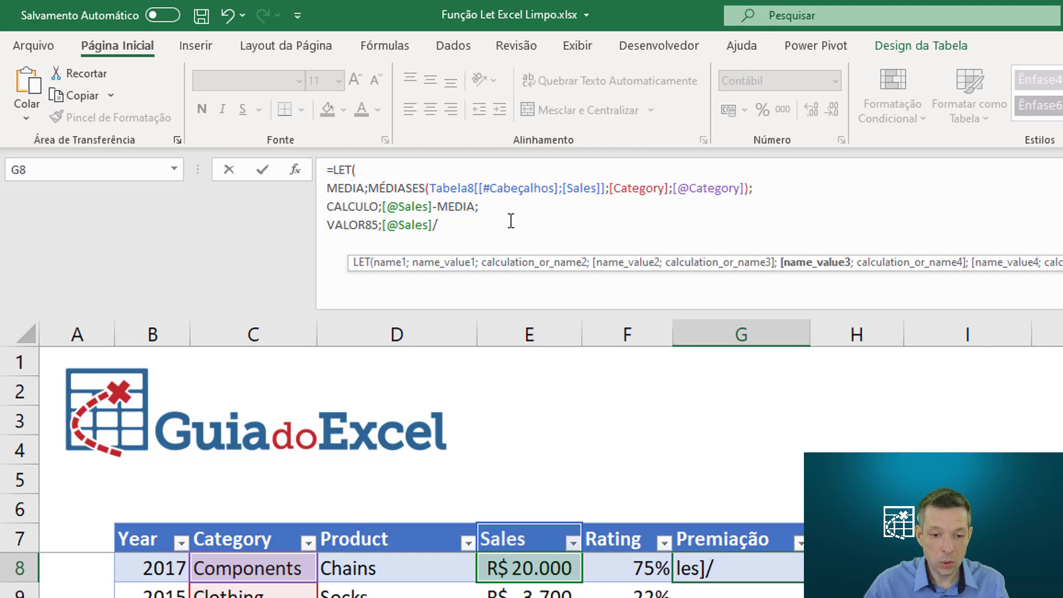
type("MEDIA")
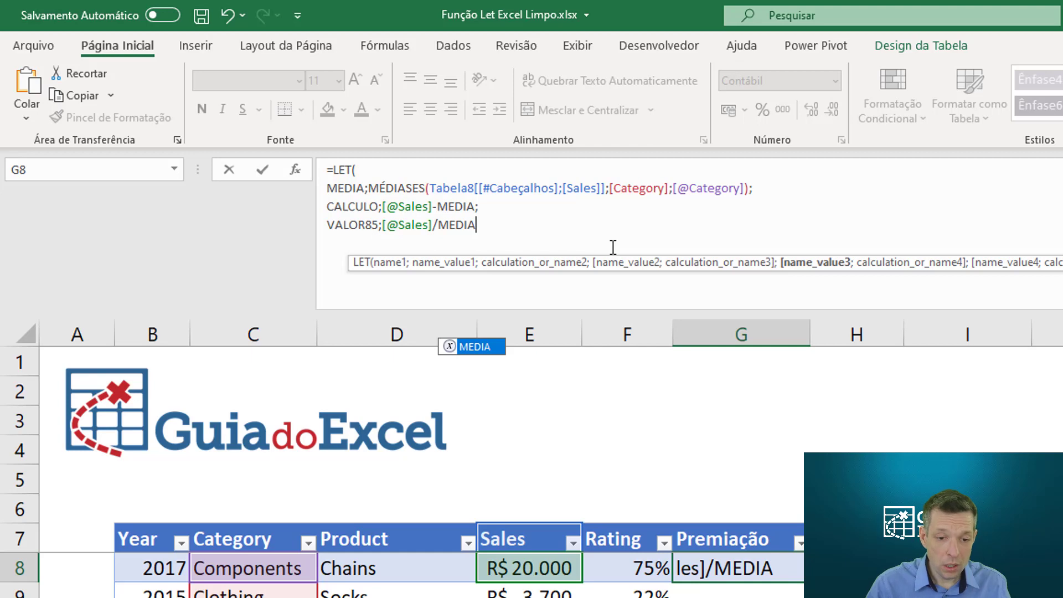
type(";")
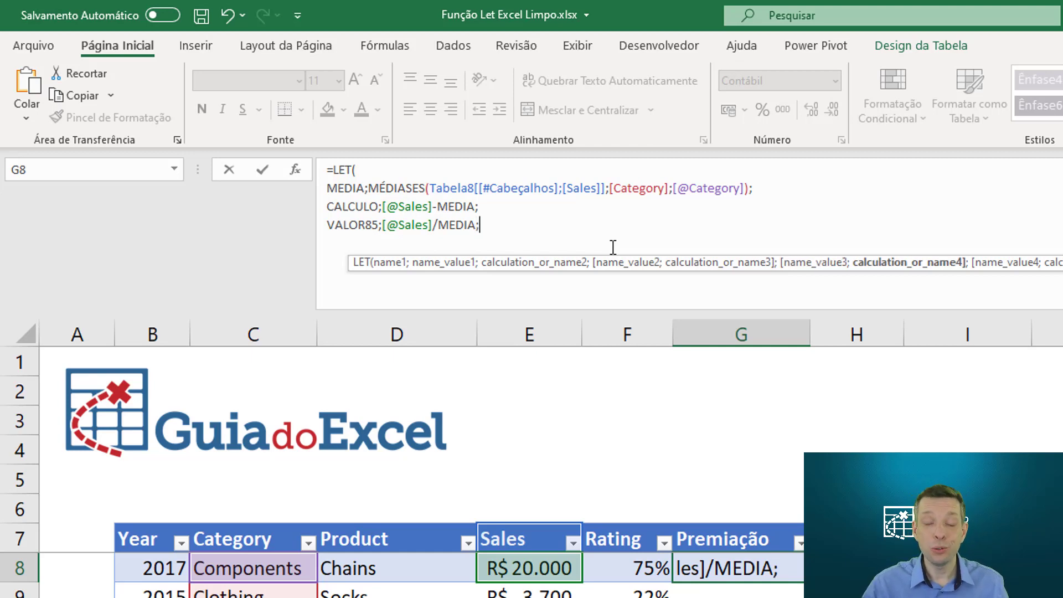
key("alt+Return")
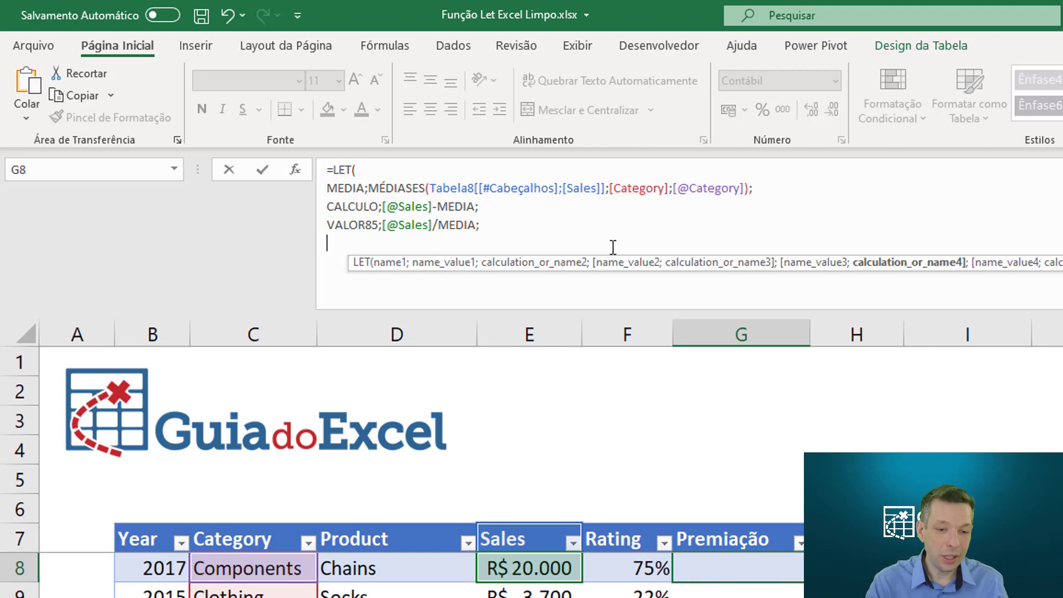
Begin the final LET calculation on the fifth line with a SES function nested inside SEERRO.
type("SE")
key("BackSpace")
type("E")
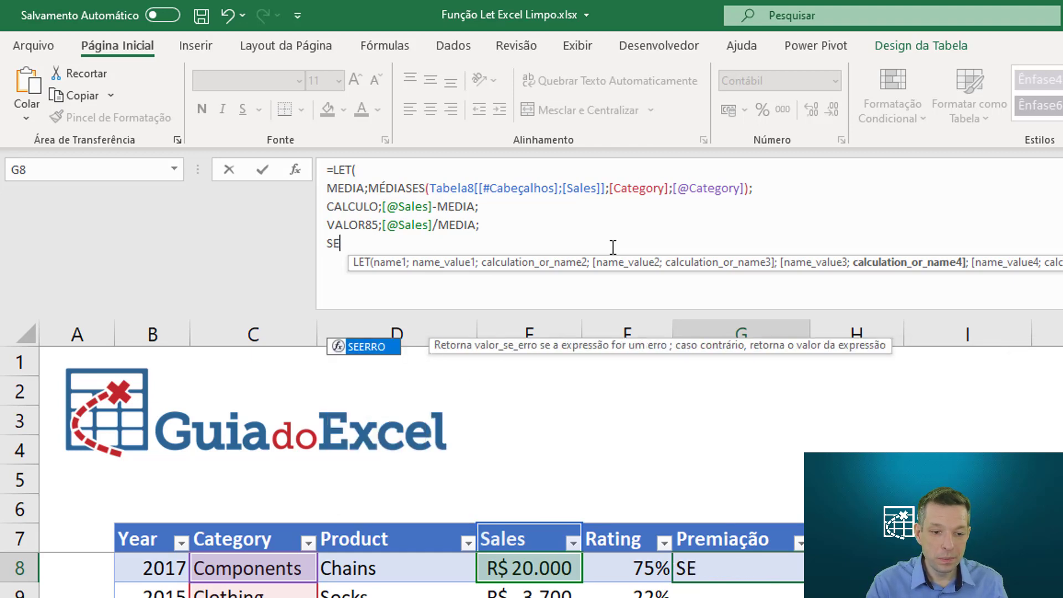
type("ERRO(")
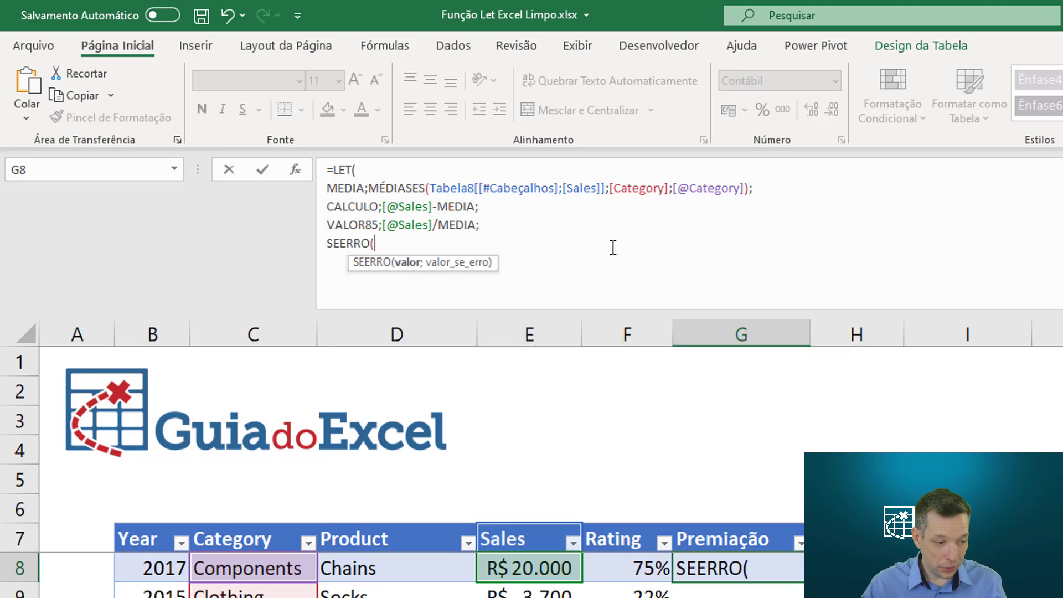
type("SES(")
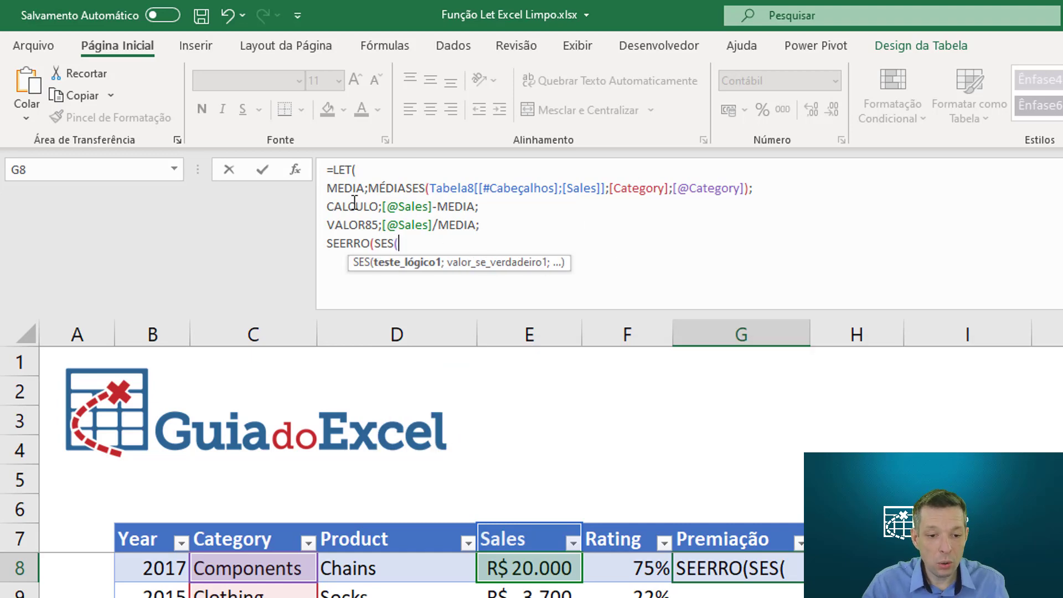
Enter the first SES condition CALCULO>0 with the result CALCULO*0,10, followed by a separator.
type("CALCULO")
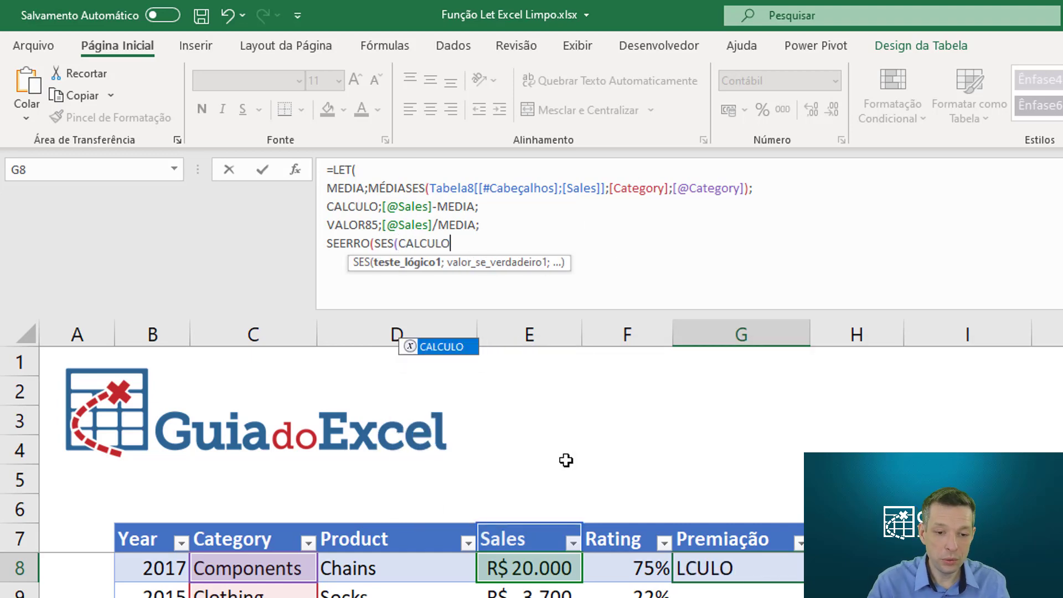
type(">0")
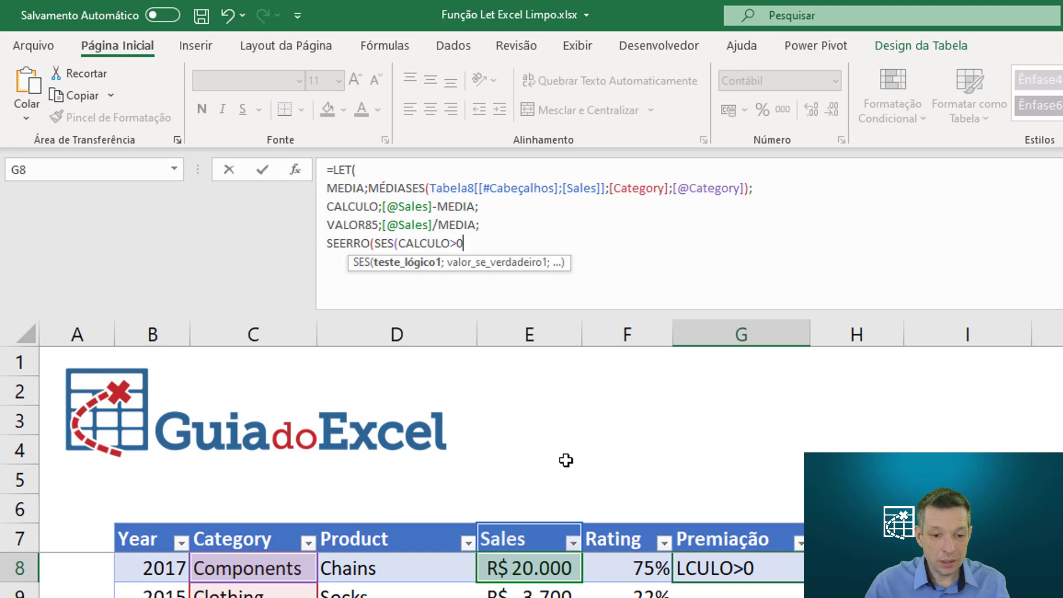
type(";CALCULO*")
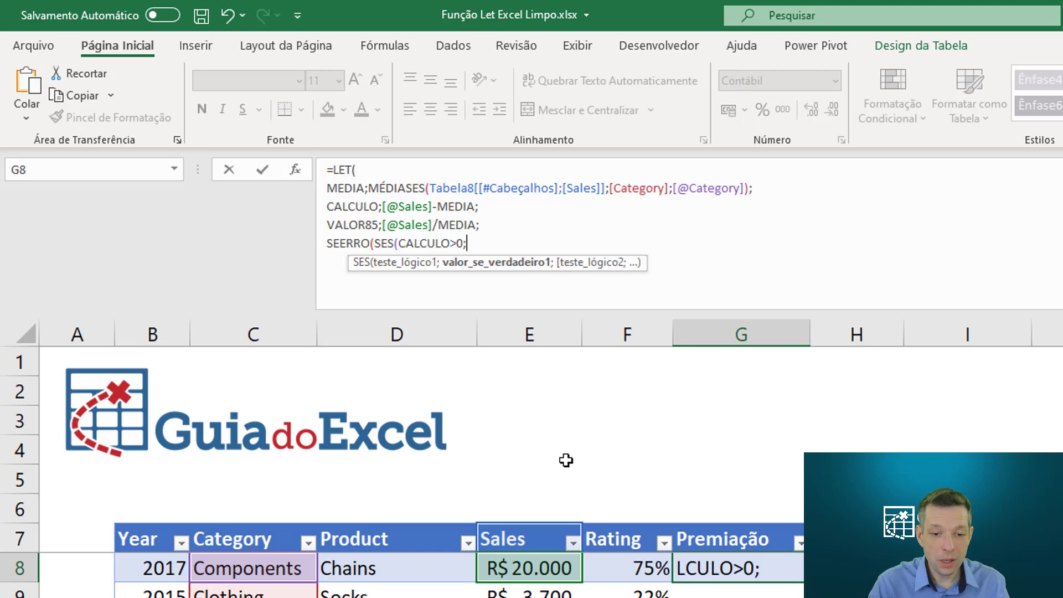
type("0,10")
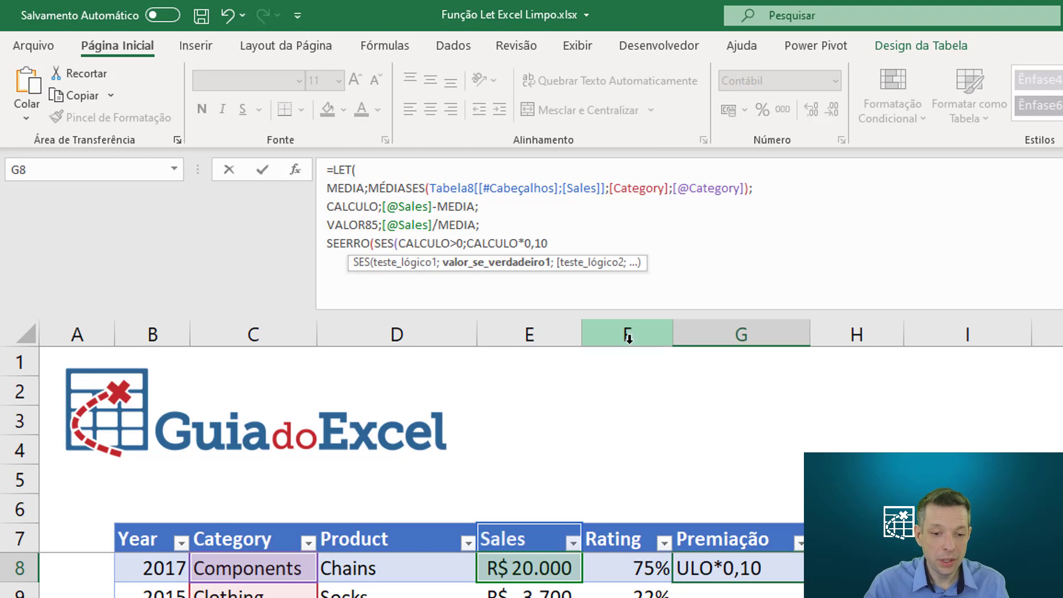
type(";")
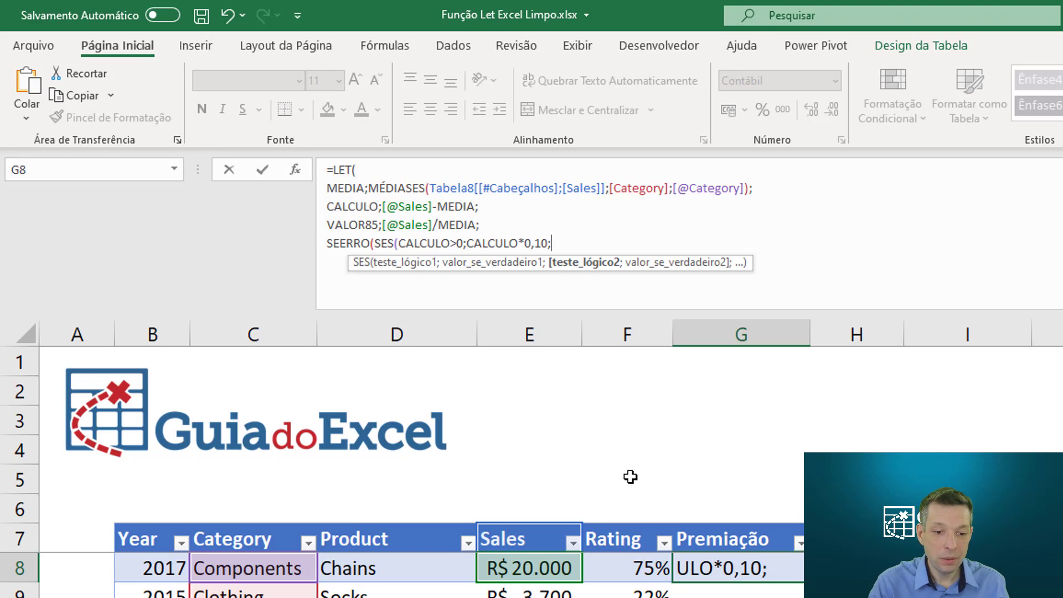
Enter the second SES logical test as VALOR85>=0,85, followed by a separator.
type("VALOR85")
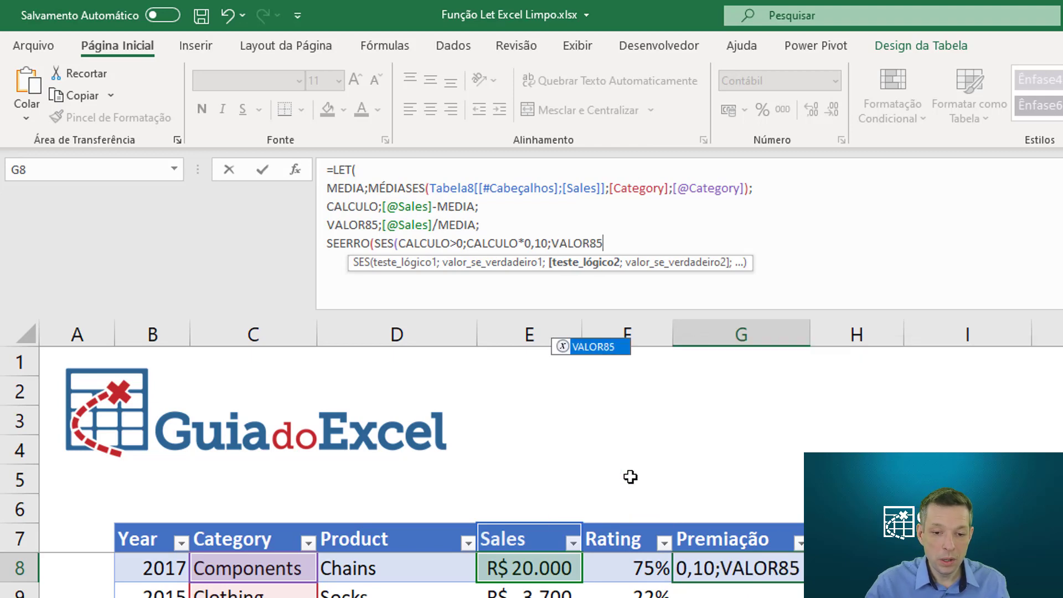
type(">0,85")
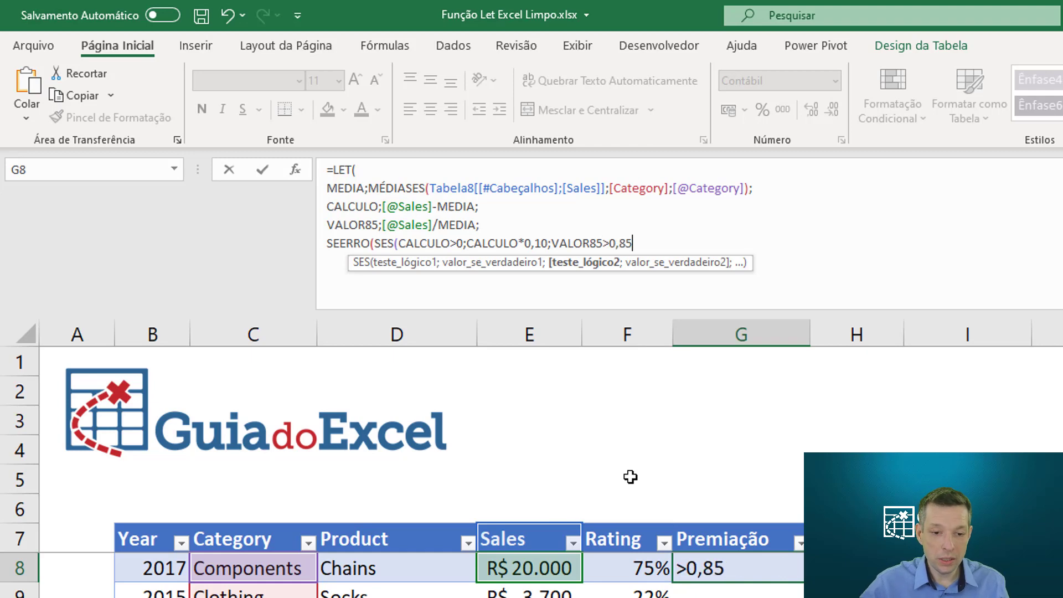
key("BackSpace")
key("BackSpace")
key("BackSpace")
key("BackSpace")
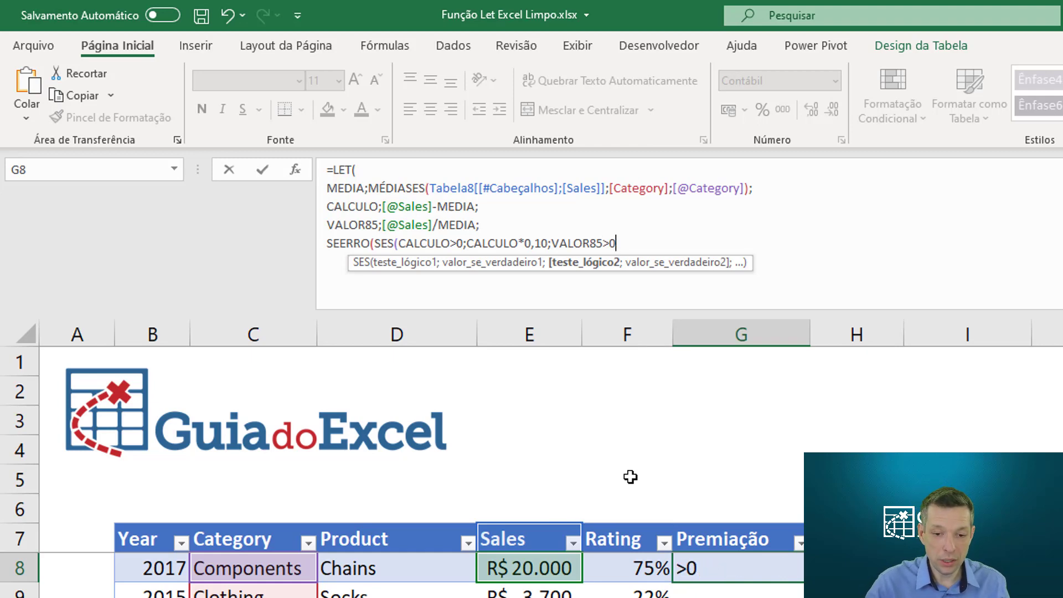
type("=0,")
type("85")
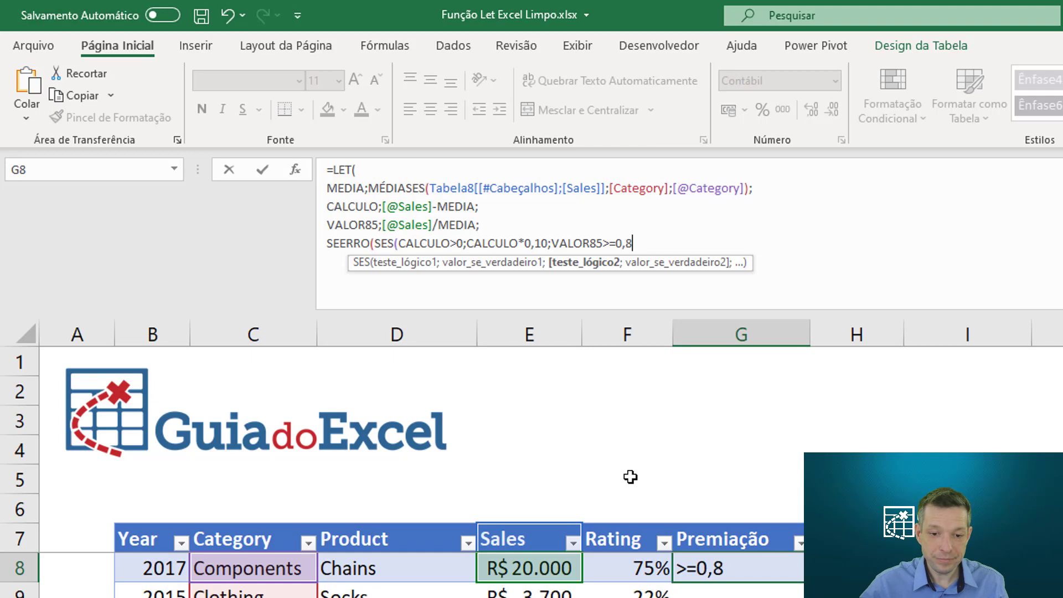
type(";")
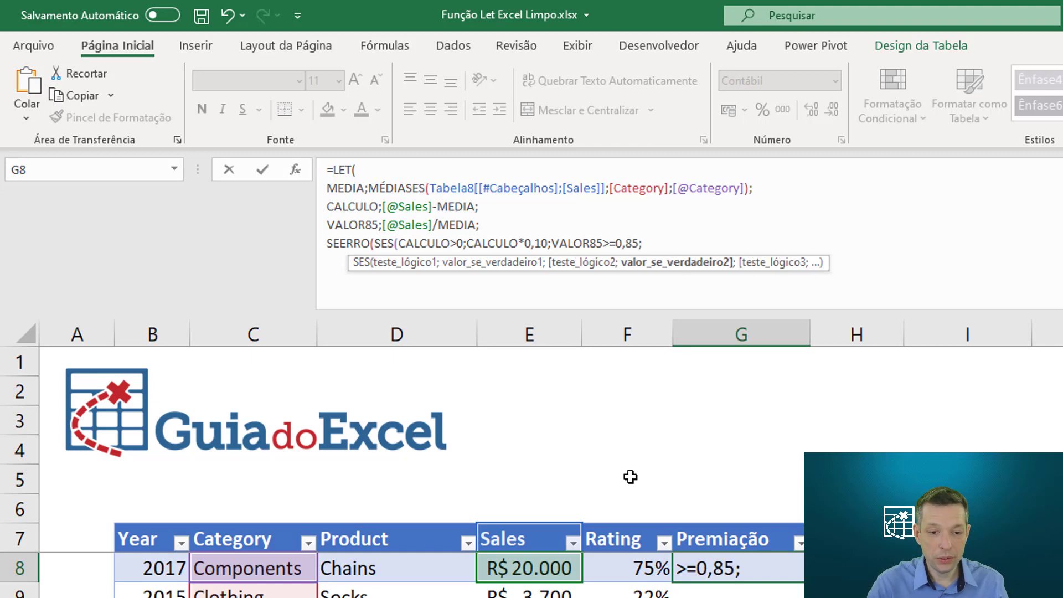
Set the result of the second SES test to CALCULO*0,05 and close the SES function.
type("CALCULO")
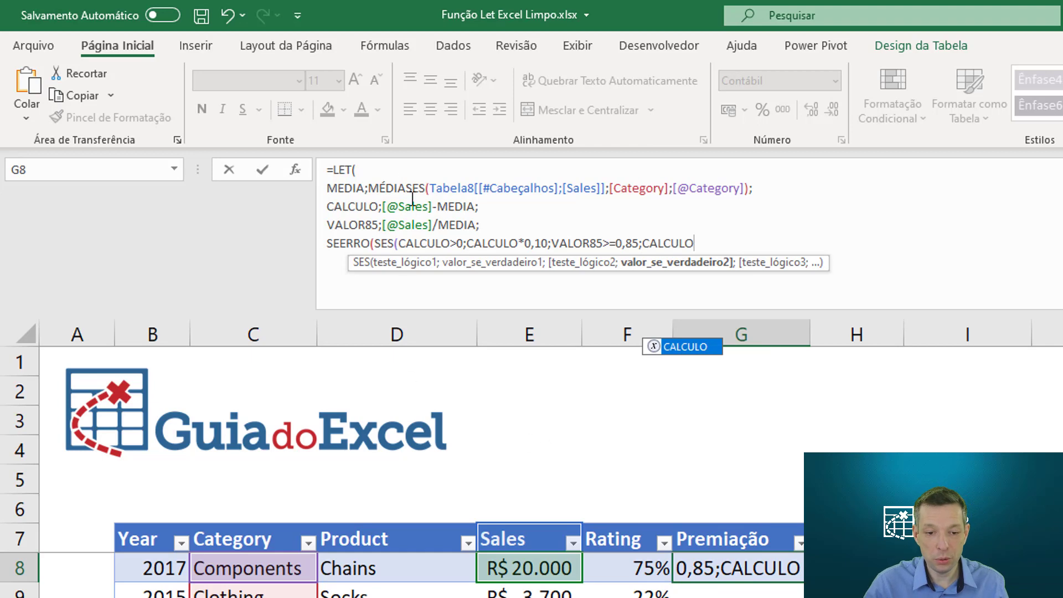
type("*")
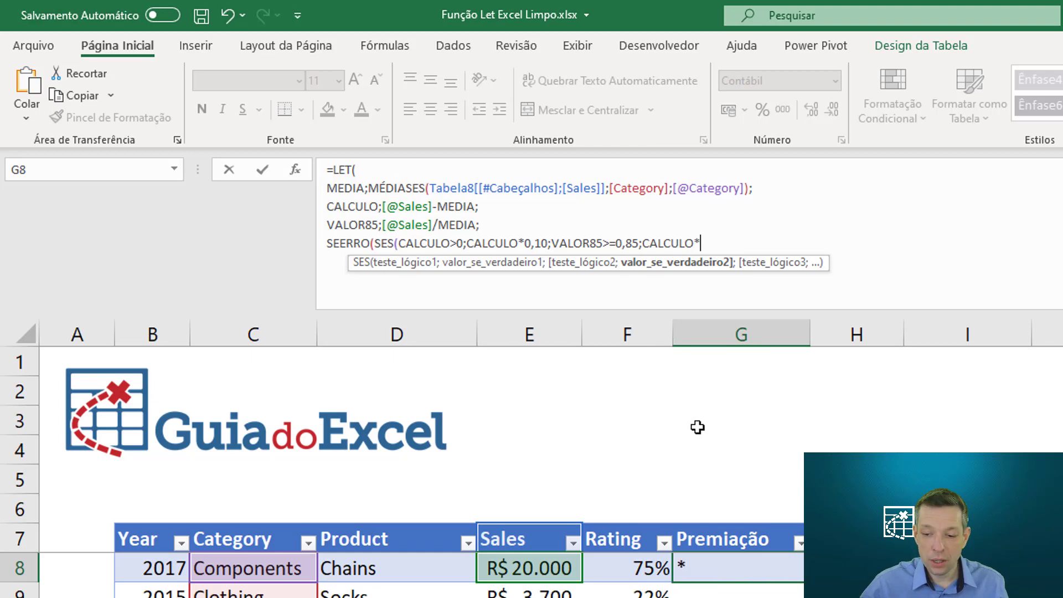
type("0,05")
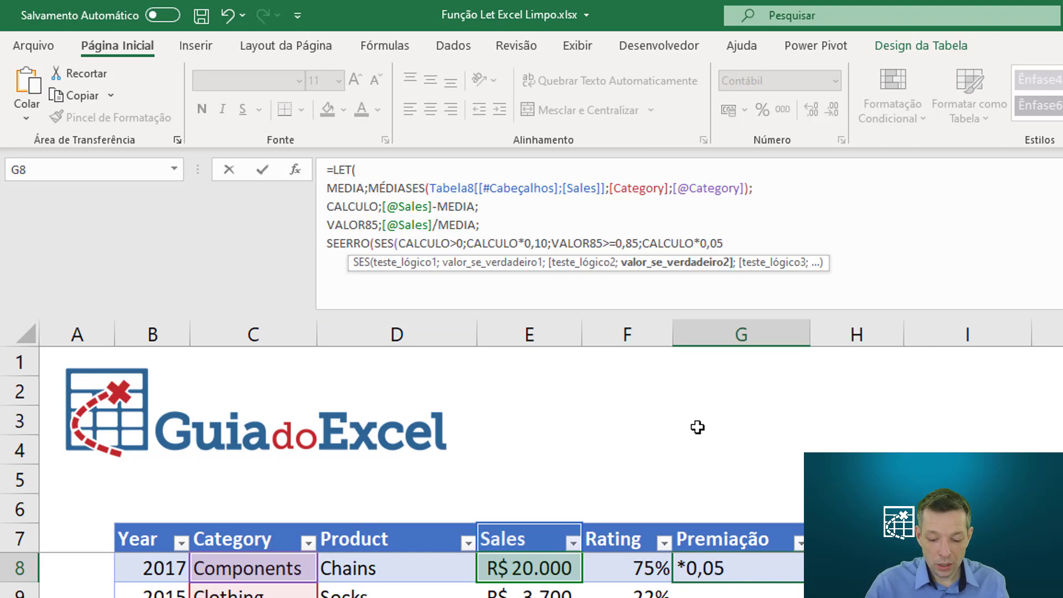
type(")")
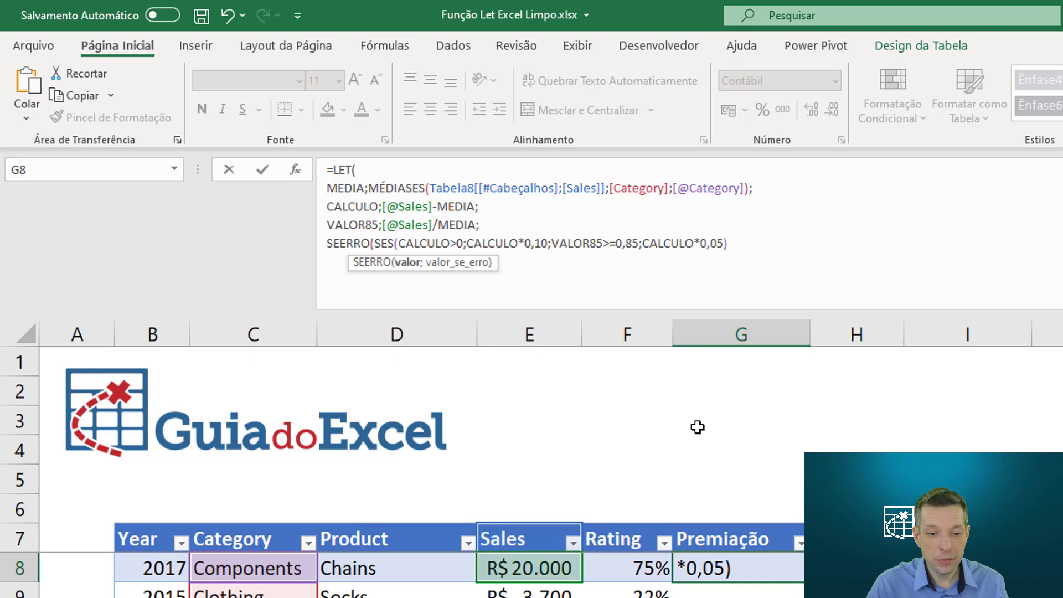
Give SEERRO the fallback value 0, close both SEERRO and LET, and commit the formula.
type(";")
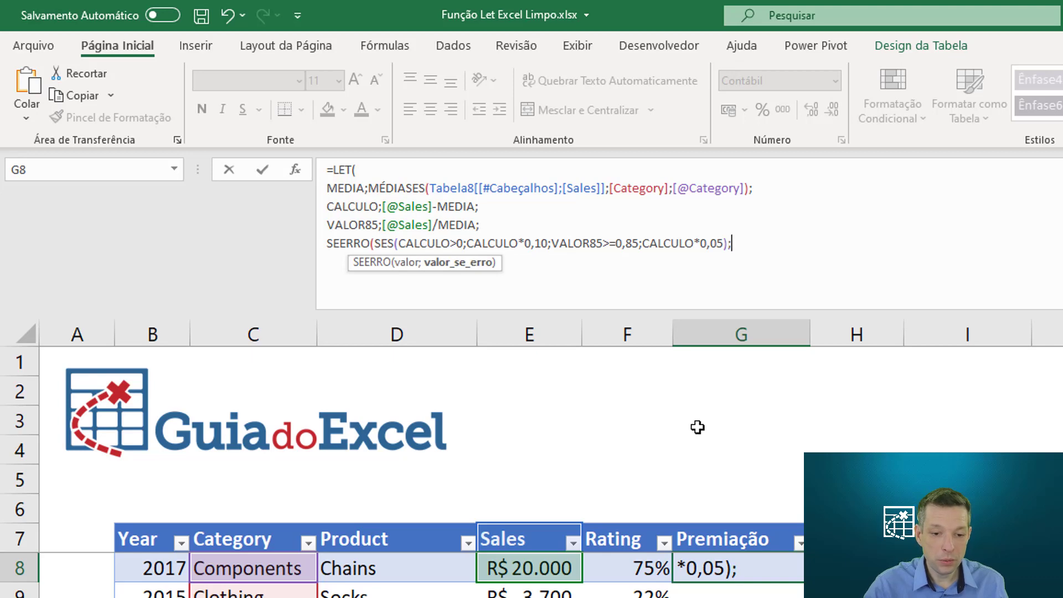
type("0")
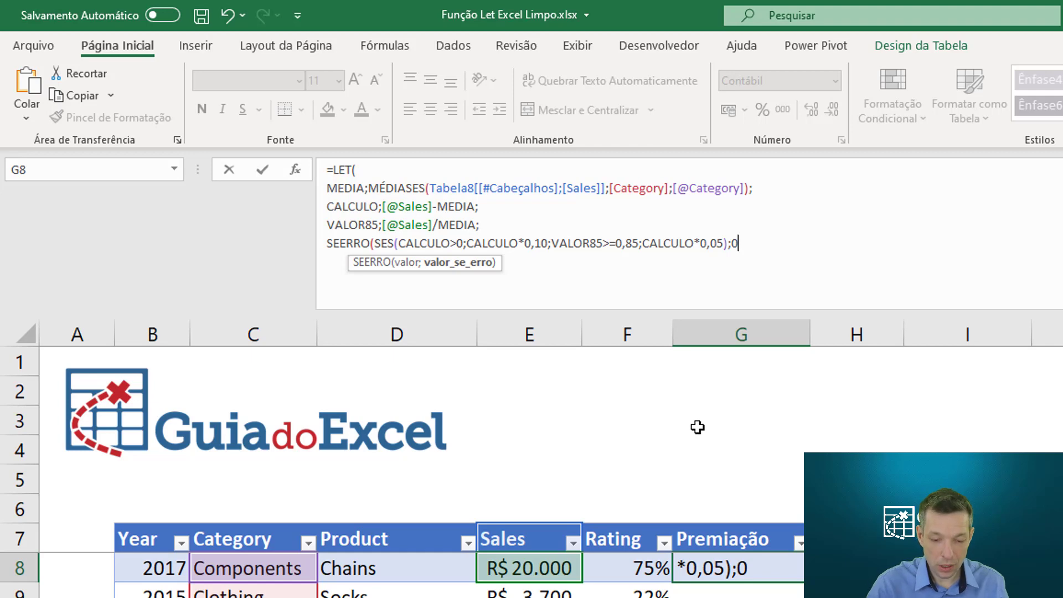
type(")")
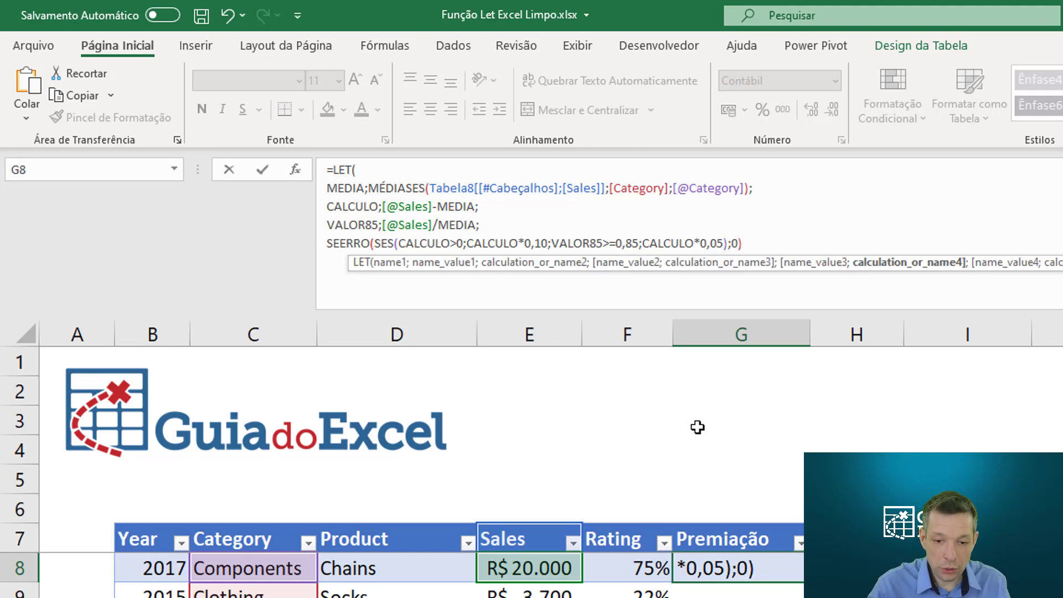
type(")")
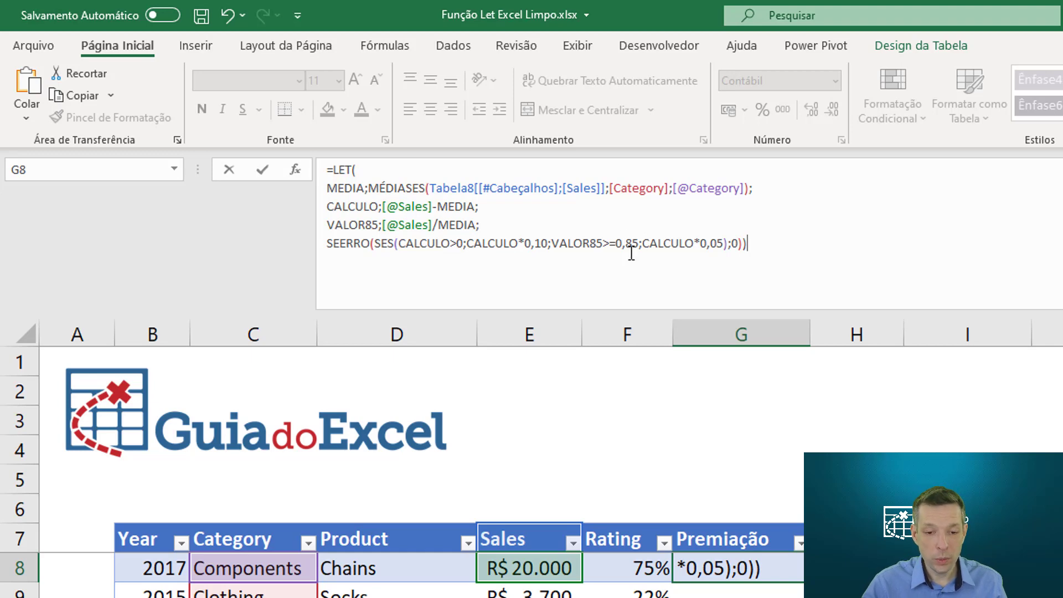
key("Return")
Delete the Tabela8[[#Cabeçalhos] part from the average range of the MÉDIASES function in cell G8.
left_click(686, 565)
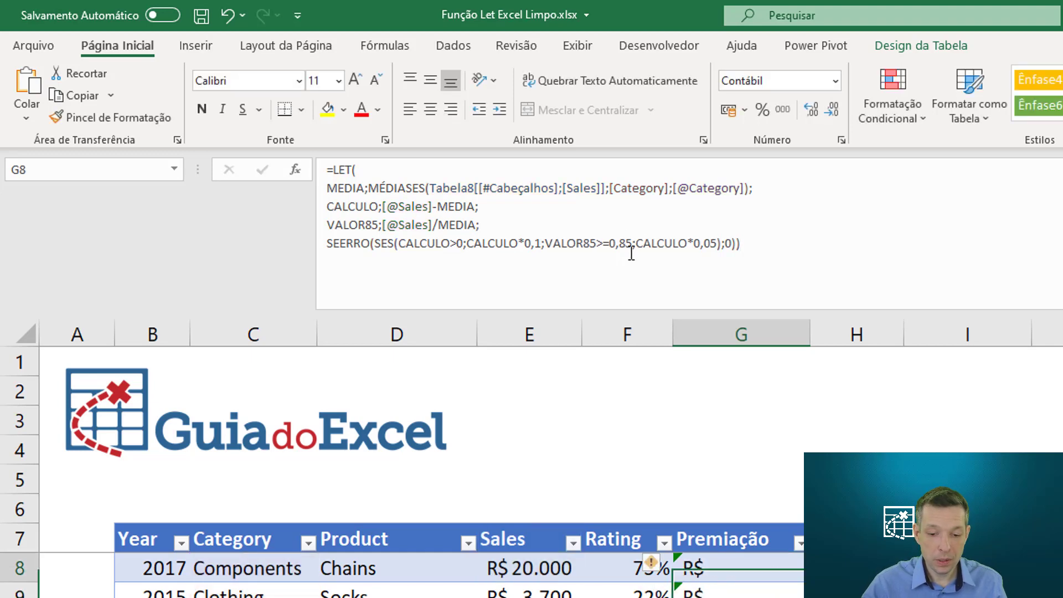
left_click(511, 189)
left_click(723, 565)
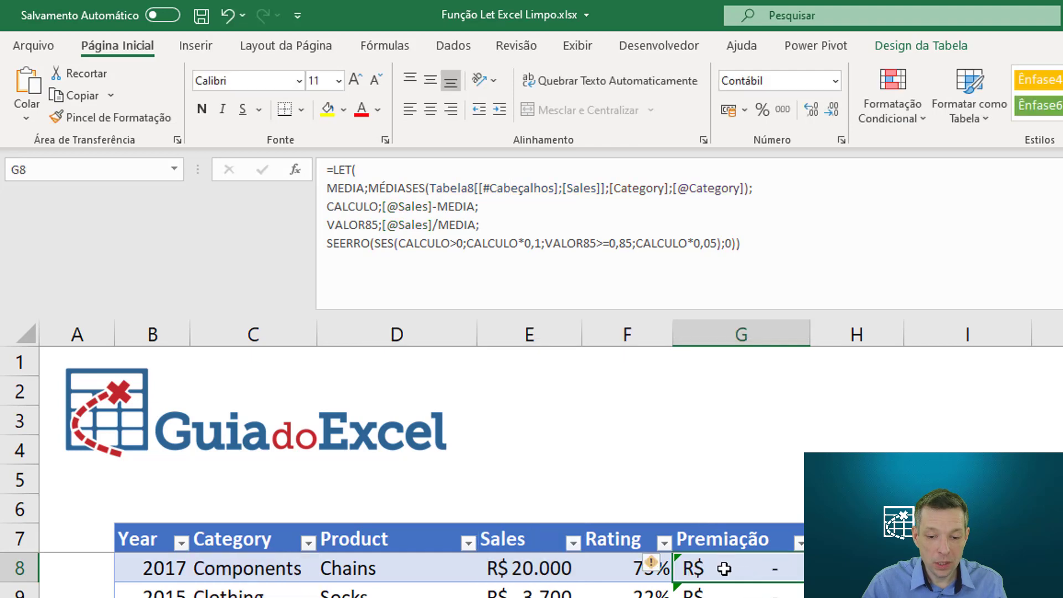
left_click(479, 188)
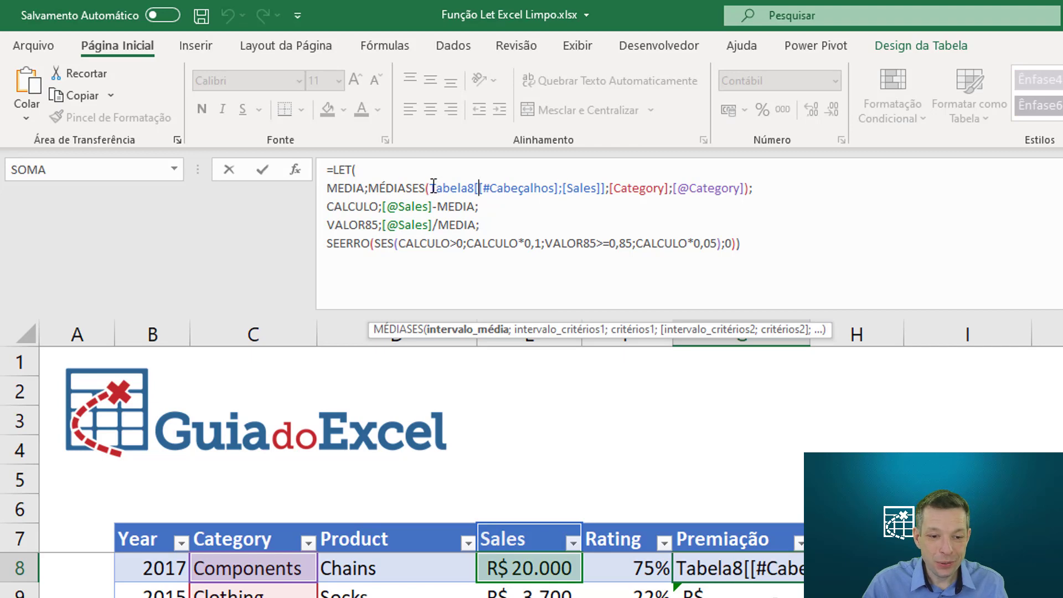
left_click(558, 188, "shift")
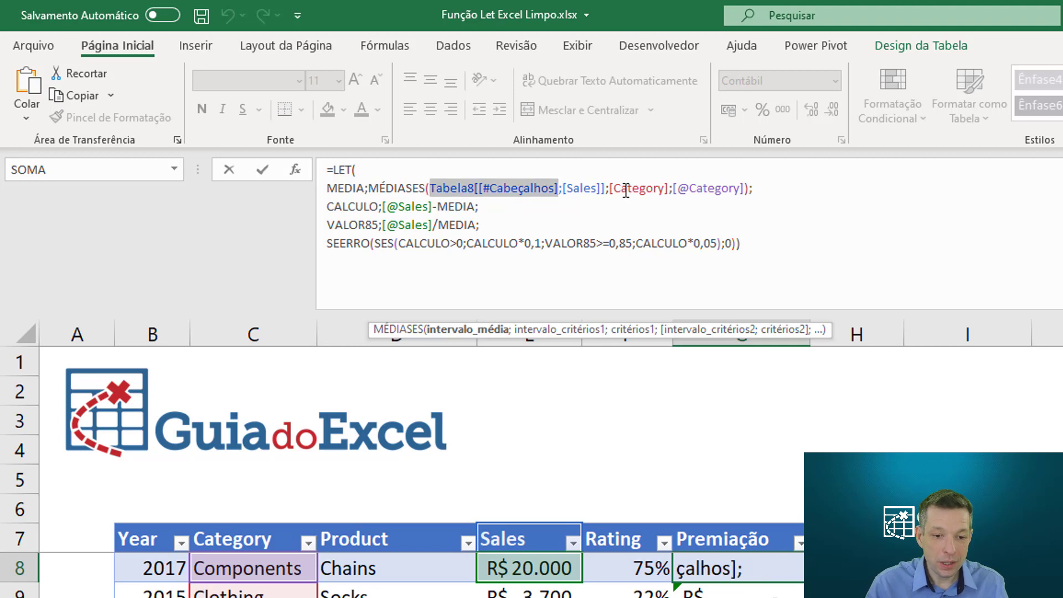
key("BackSpace")
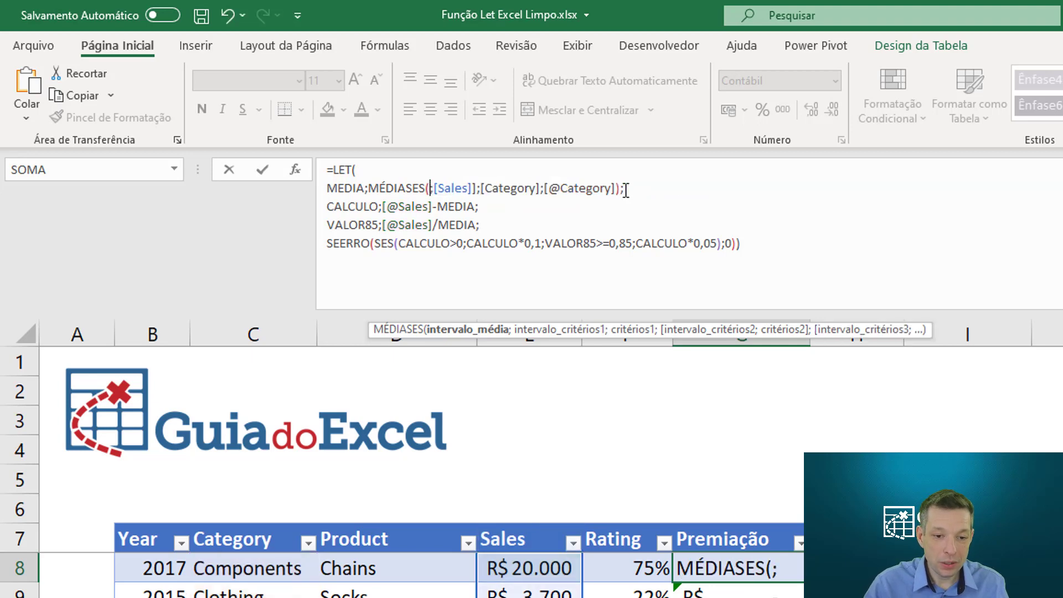
left_click(536, 525)
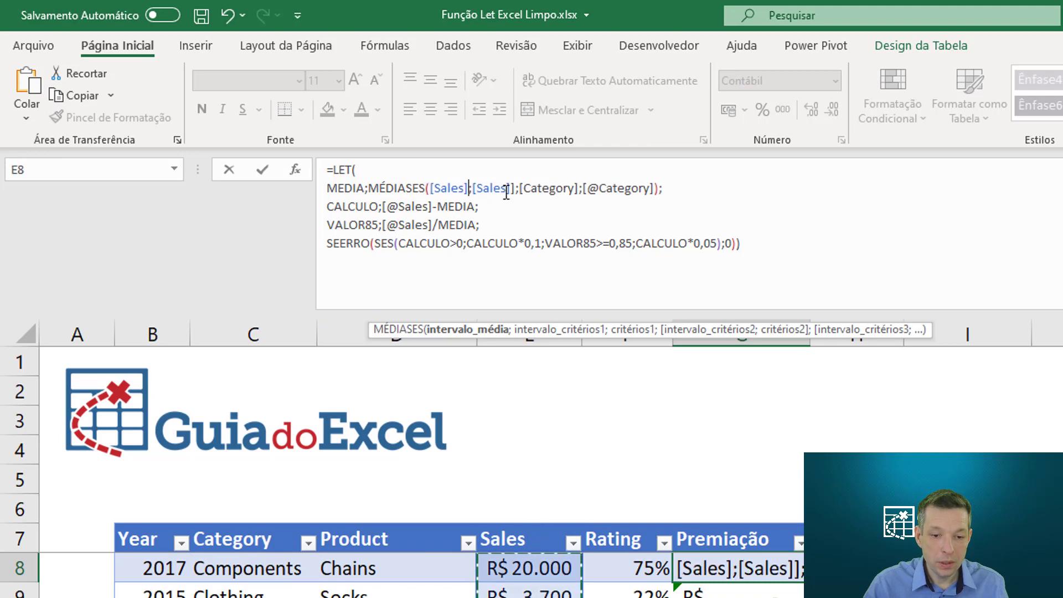
left_click(461, 186)
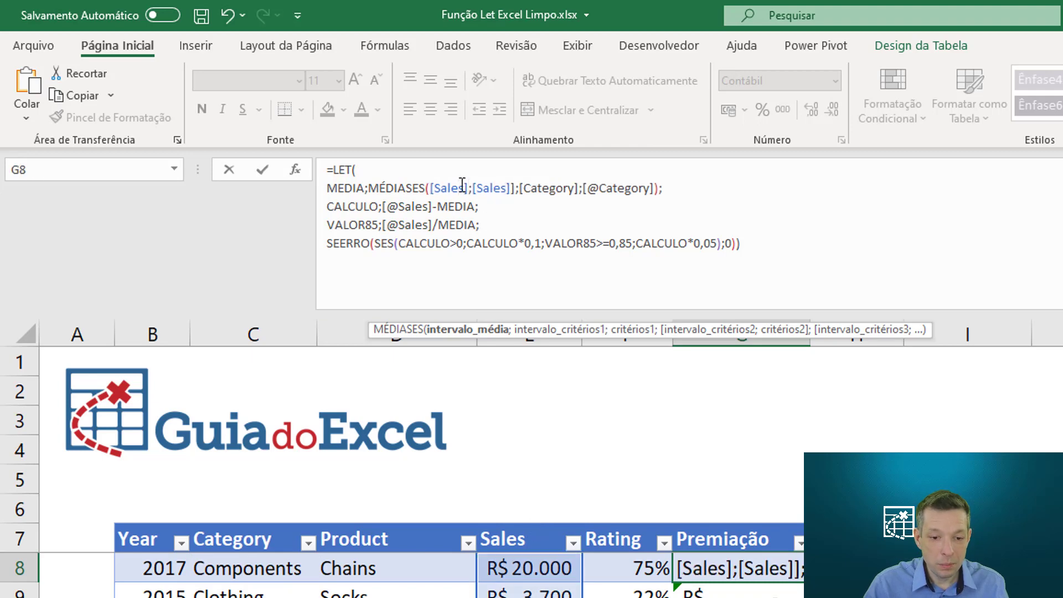
key("ctrl+z")
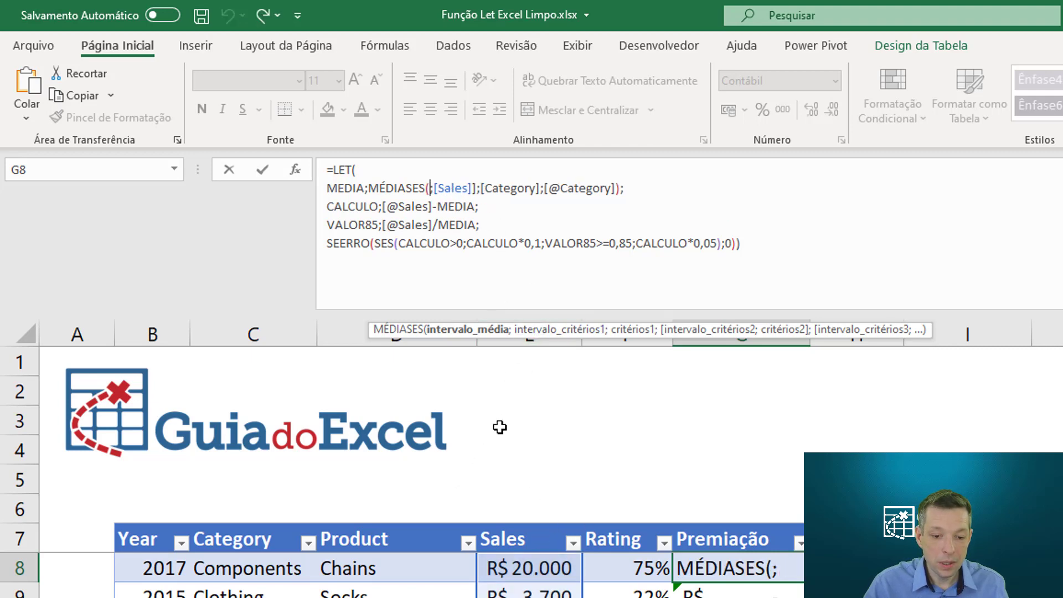
Set the MÉDIASES average range to the Sales column and remove the old arguments that follow it.
left_click(529, 524)
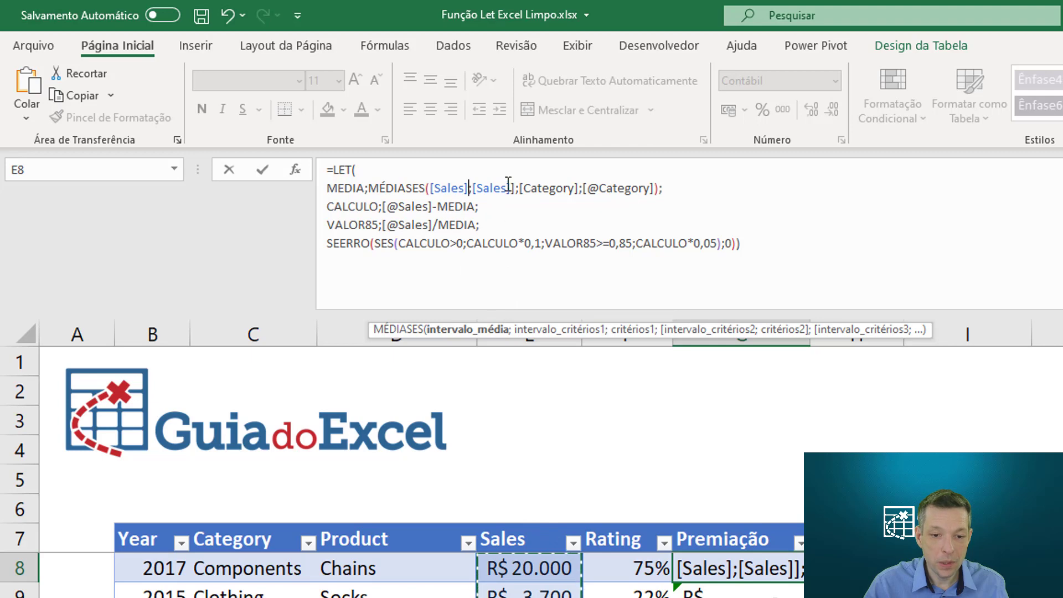
left_click_drag(472, 188, 660, 188)
key("Delete")
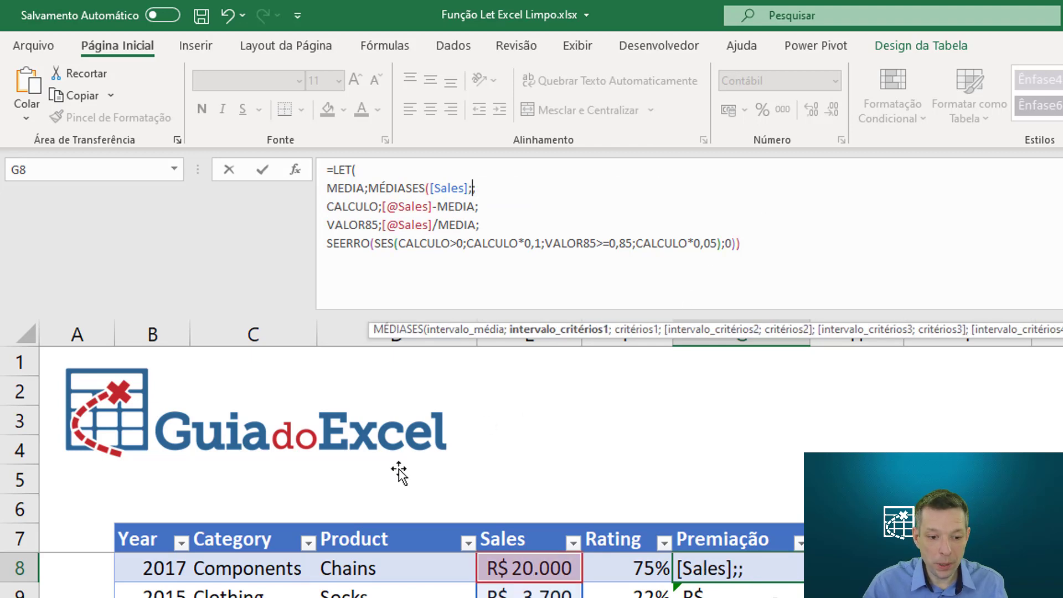
left_click(260, 526)
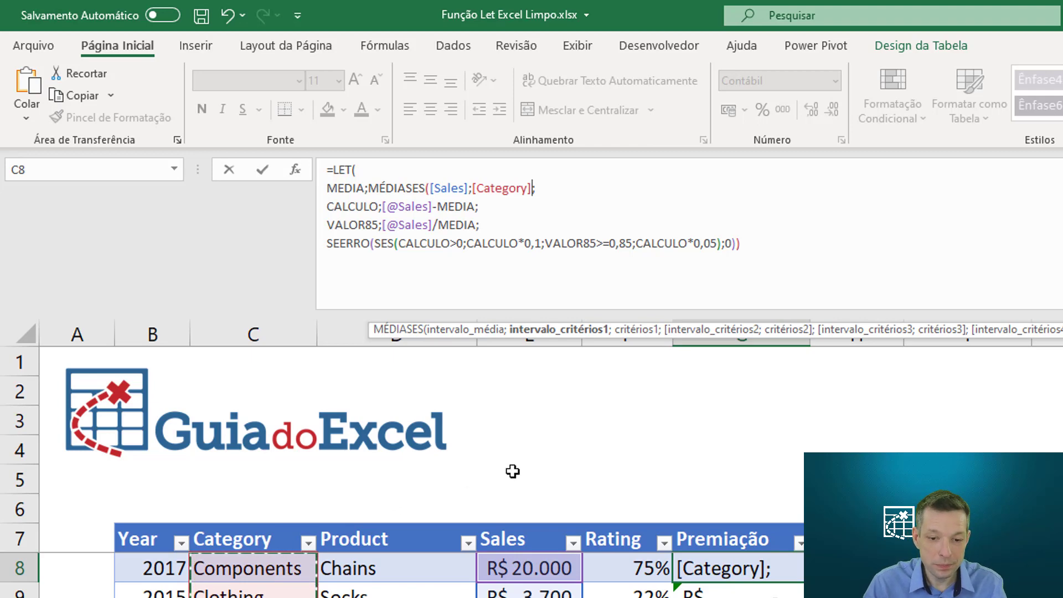
type(";")
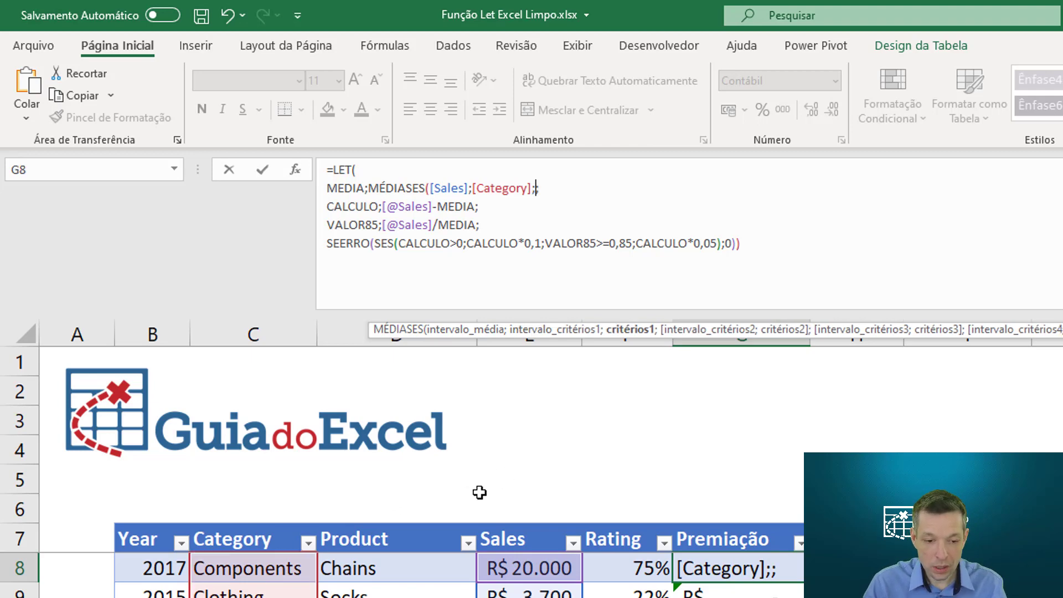
left_click(267, 567)
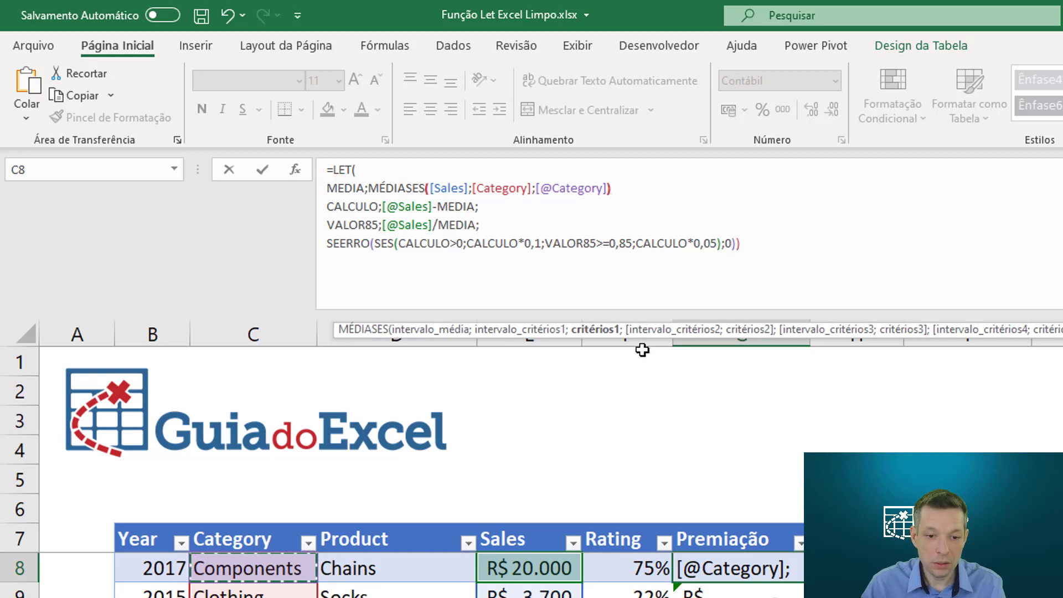
type(")")
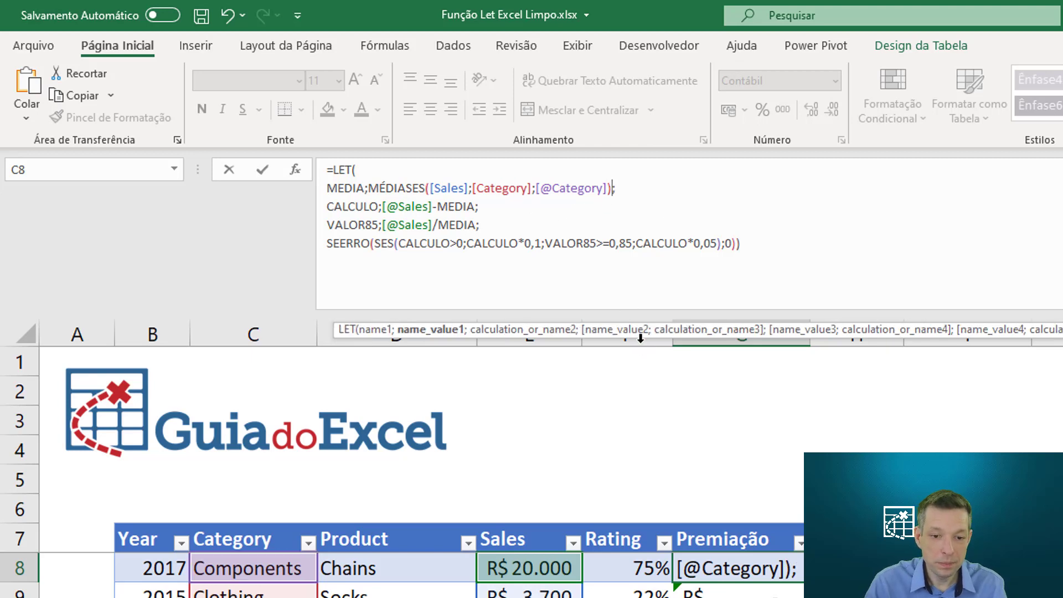
left_click(446, 183)
left_click(505, 188)
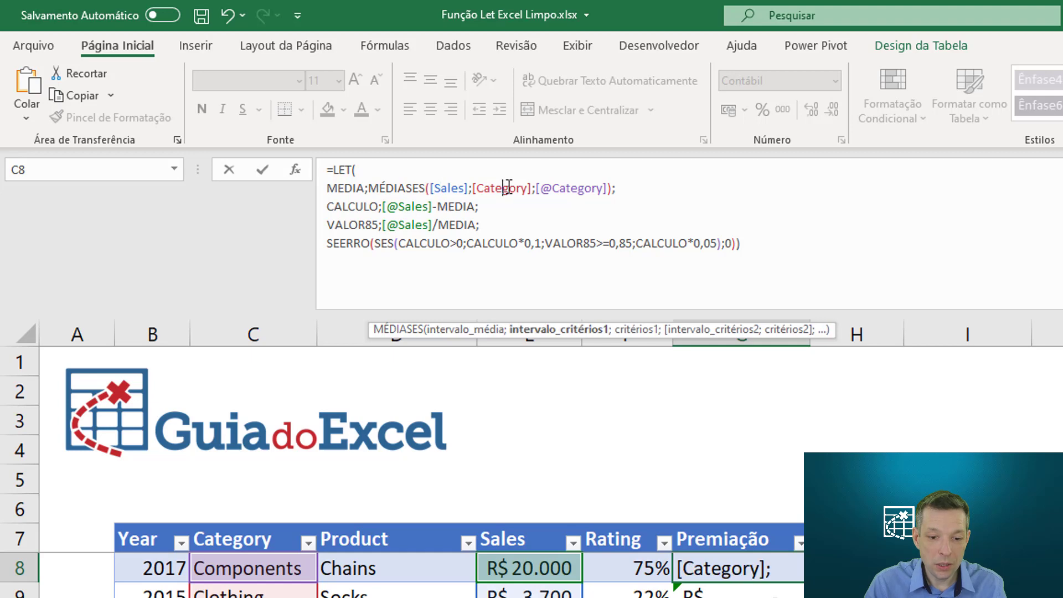
left_click(554, 189)
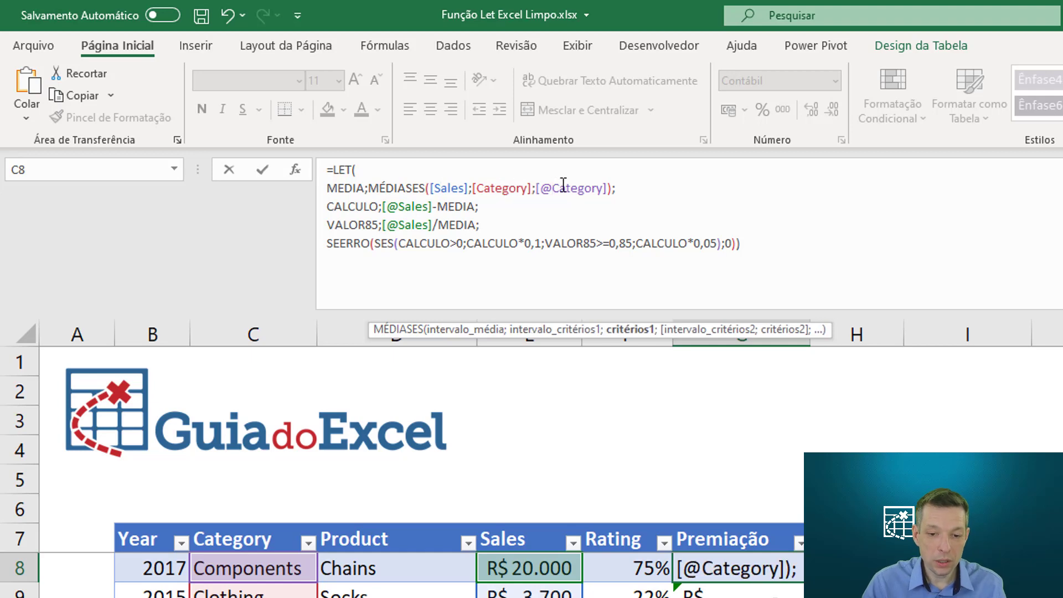
key("Return")
key("Up")
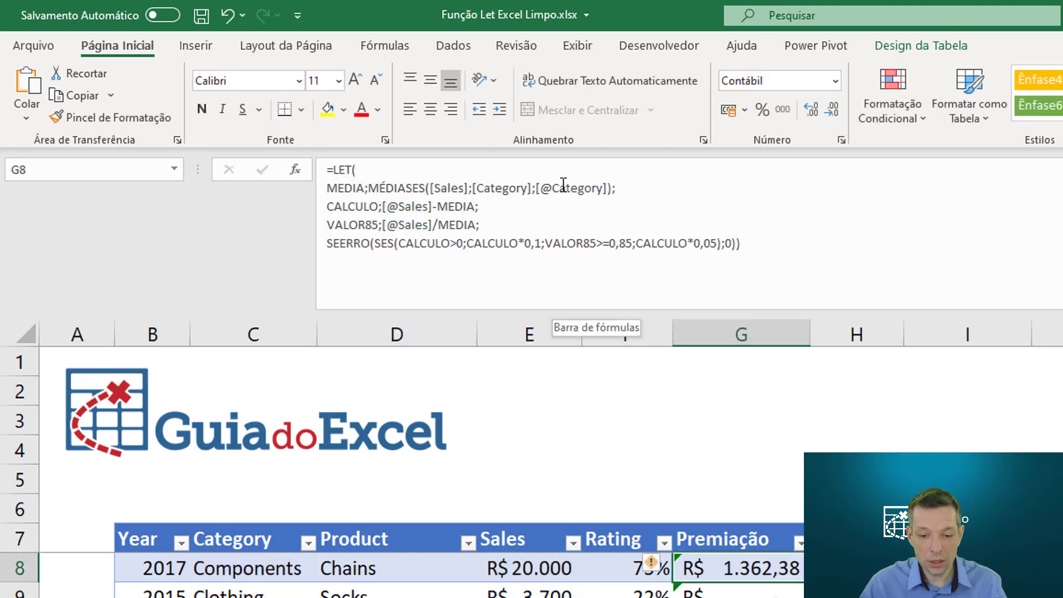
Check the recalculated Premiação values and the error-checking options of cell G8.
key("Down")
key("Up")
key("Up")
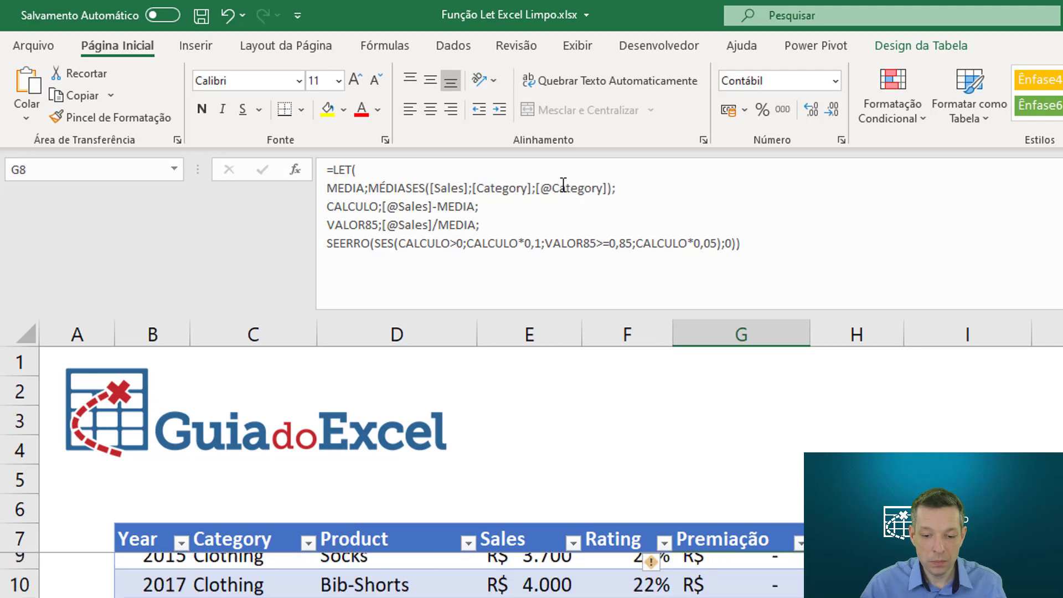
key("Down")
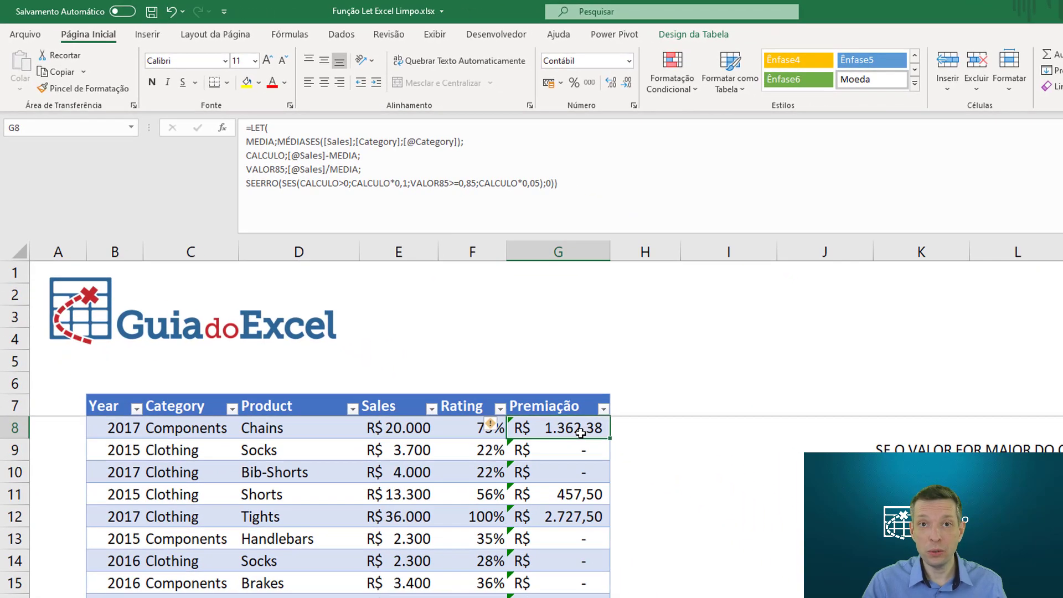
left_click(496, 424)
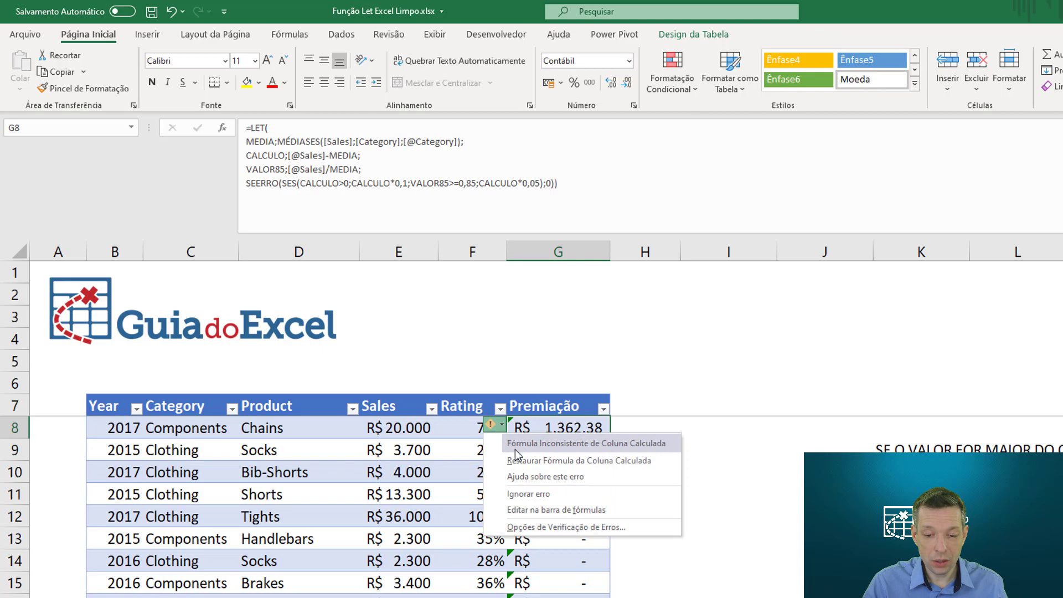
left_click(554, 441)
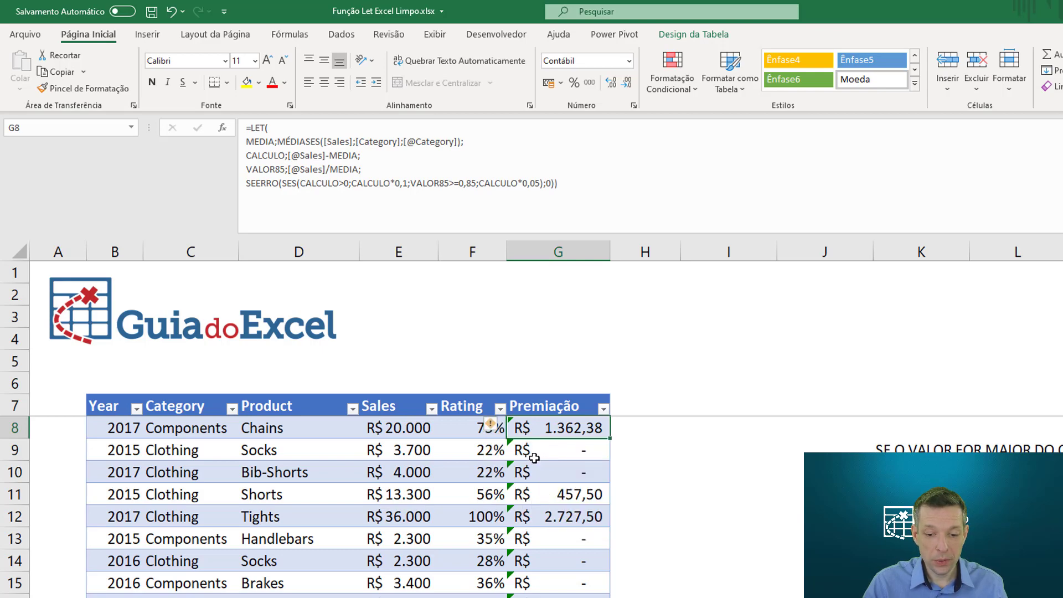
In the LET formula of cell G9, assign the SEERRO calculation to a variable named X.
left_click(556, 450)
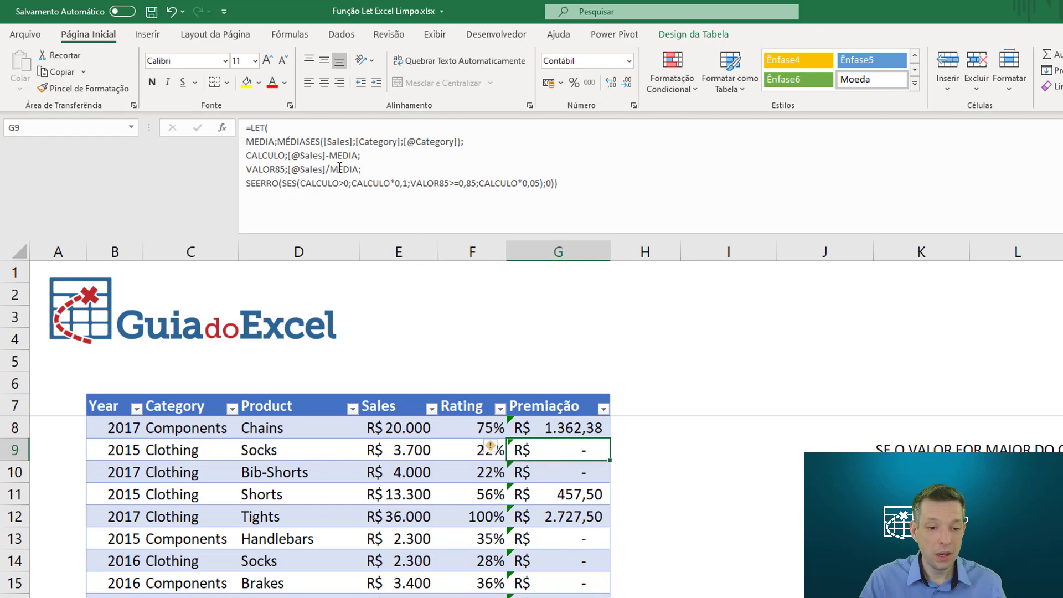
left_click(268, 149)
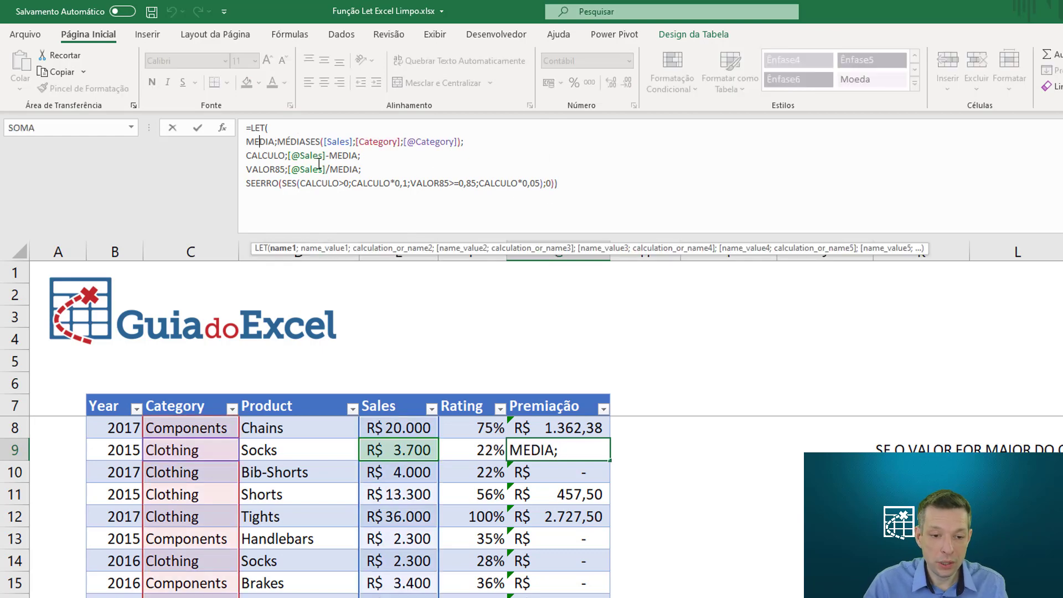
left_click(266, 155)
key("Up")
key("Up")
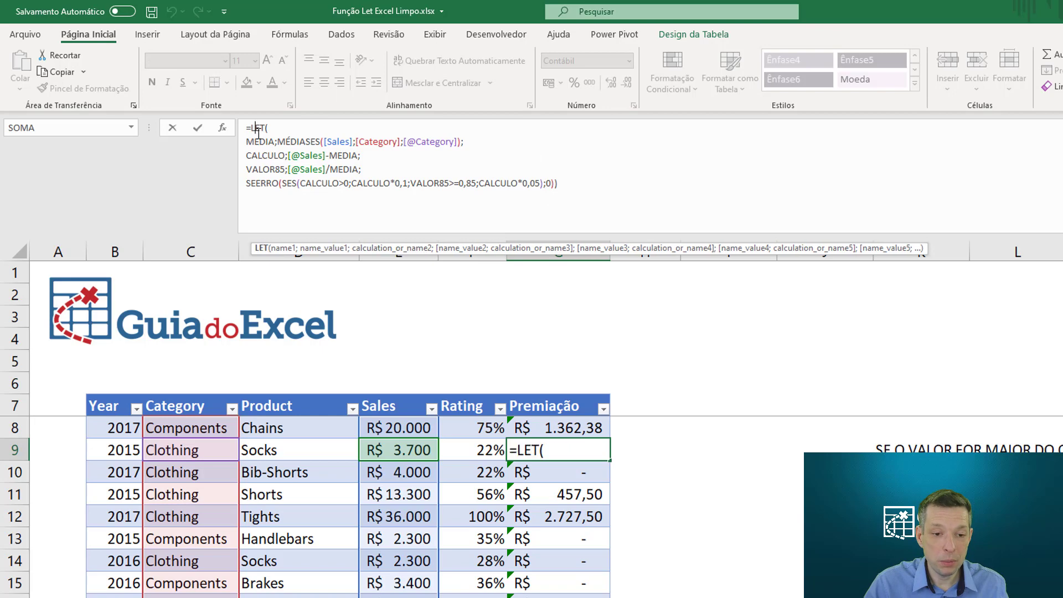
key("ctrl+shift+Left")
double_click(257, 141)
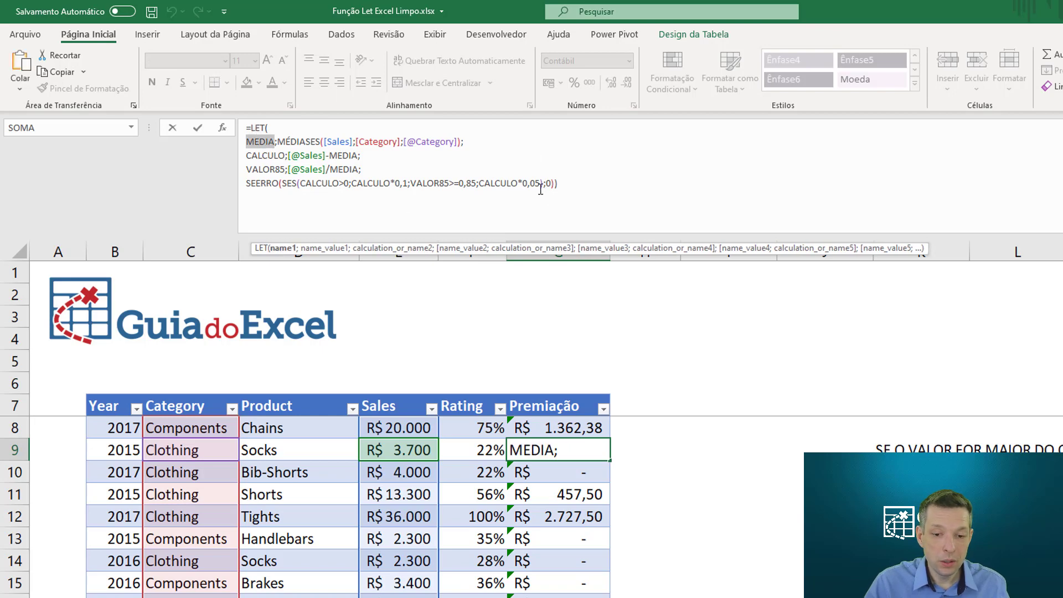
left_click(247, 183)
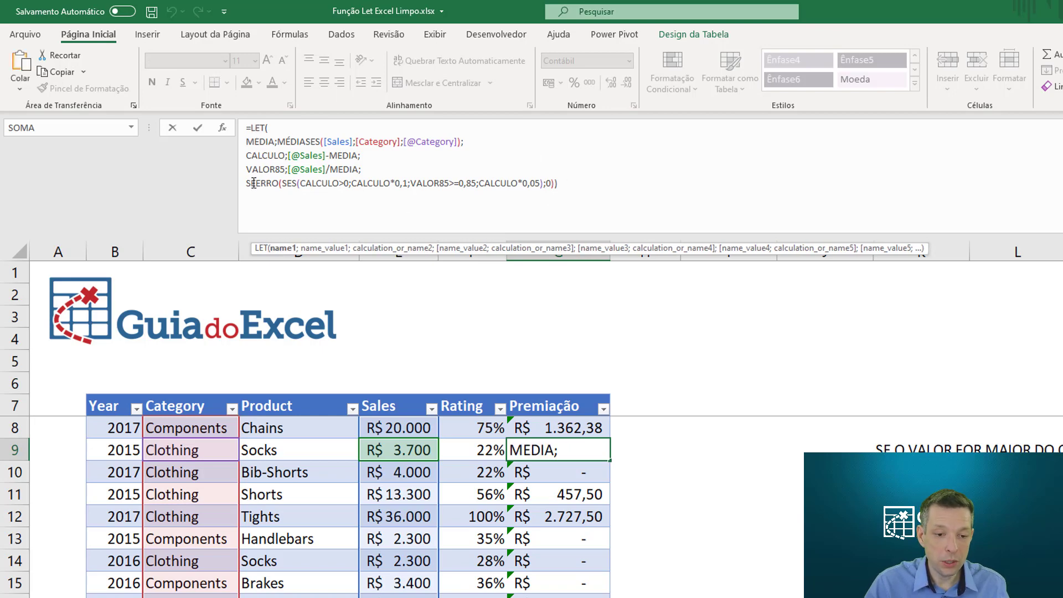
type("X;")
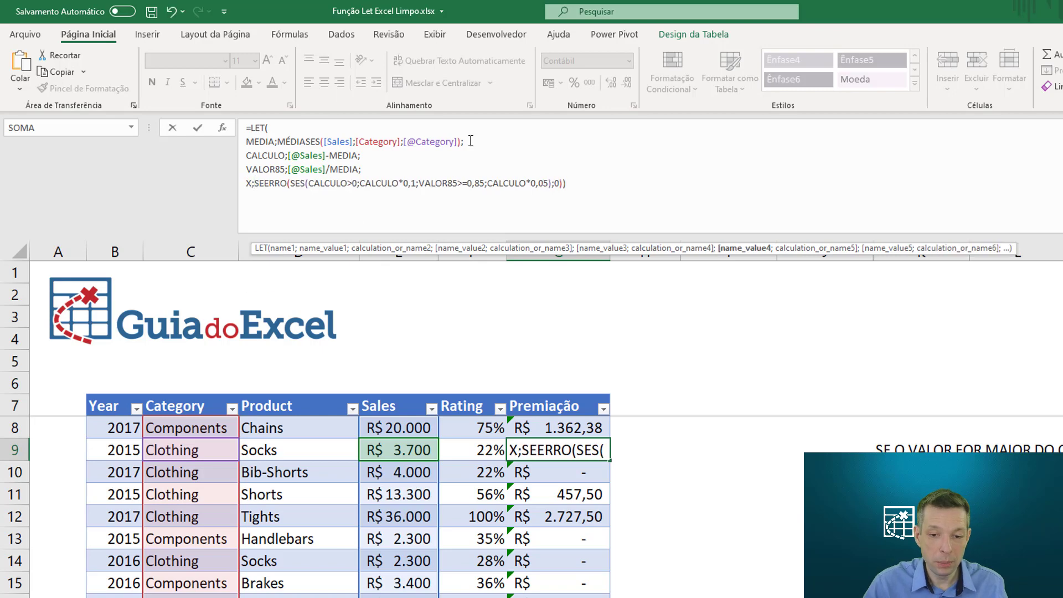
Add a separator and a new line after the SEERRO expression, return MEDIA as the LET result, and commit.
left_click(559, 183)
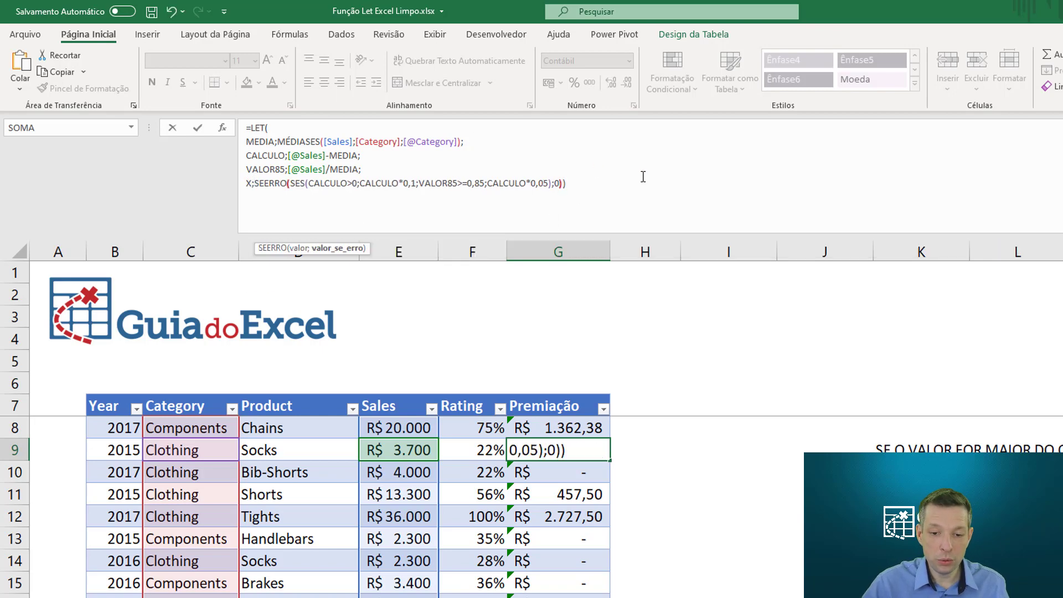
key("Right")
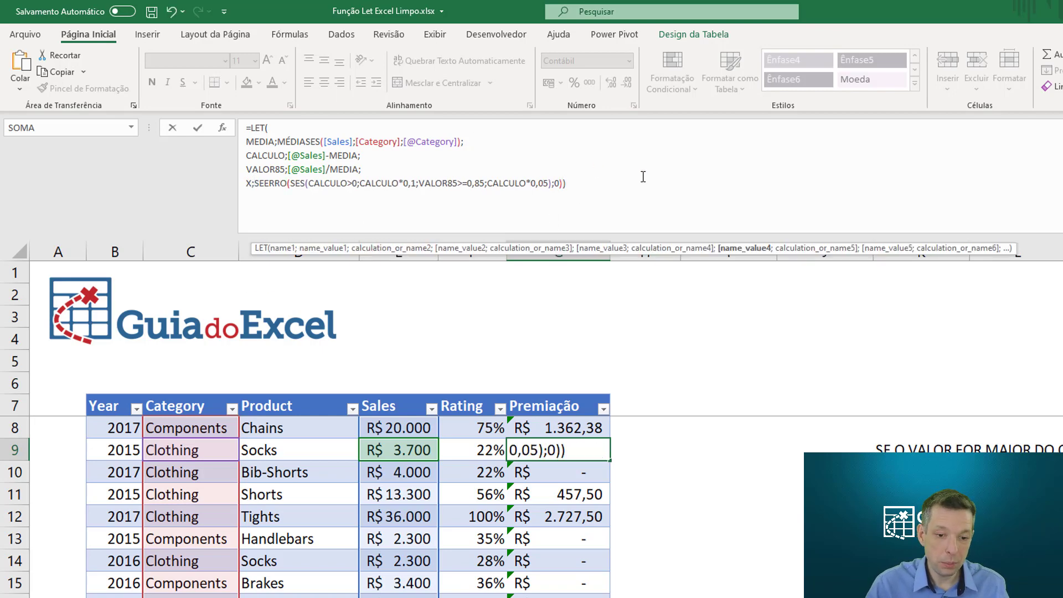
type(";")
key("alt+Return")
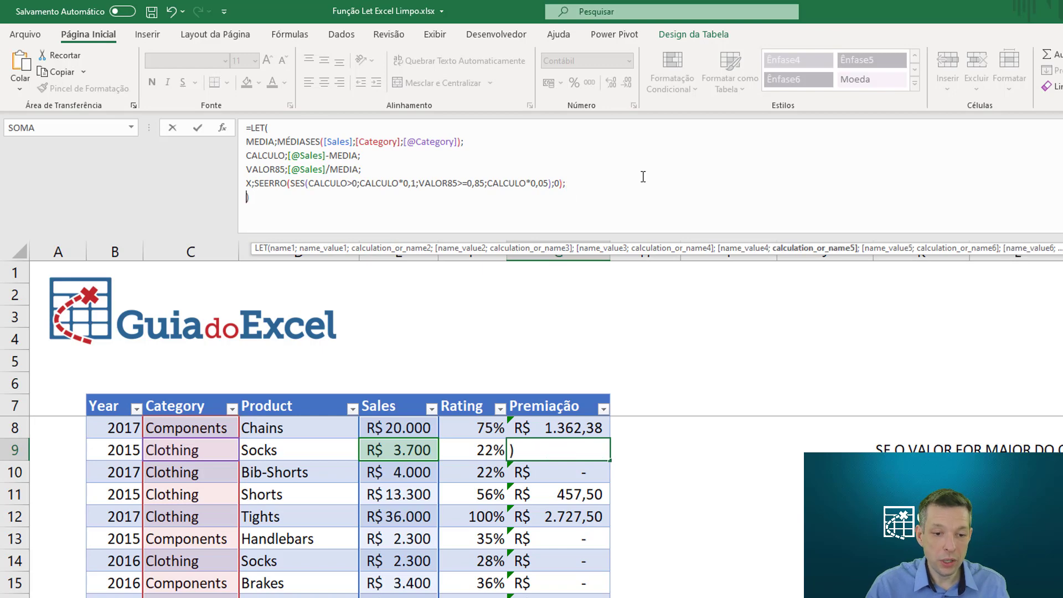
type("CA")
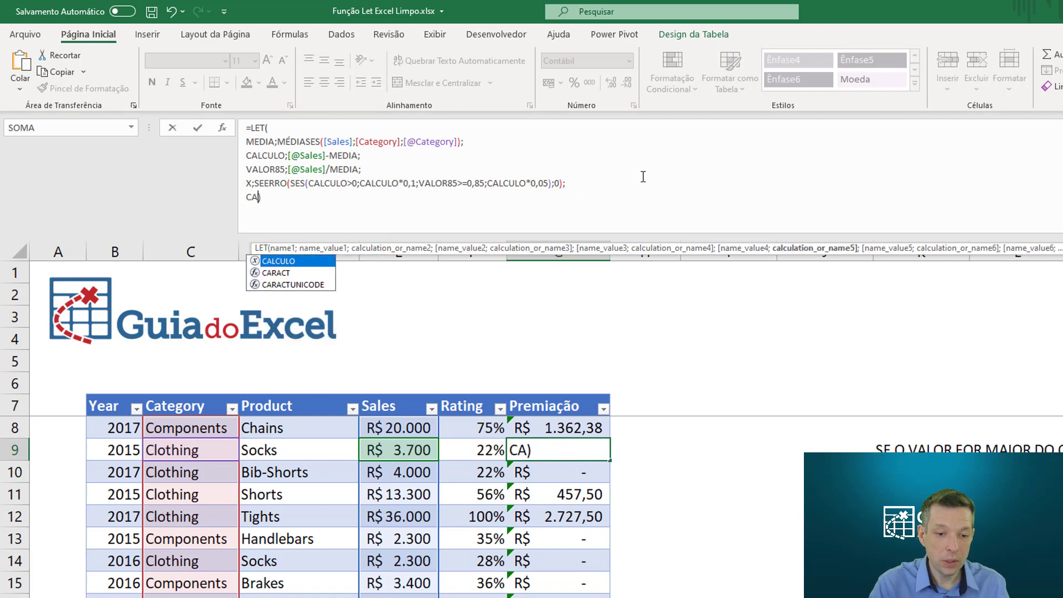
key("BackSpace")
key("BackSpace")
type("MEDIA")
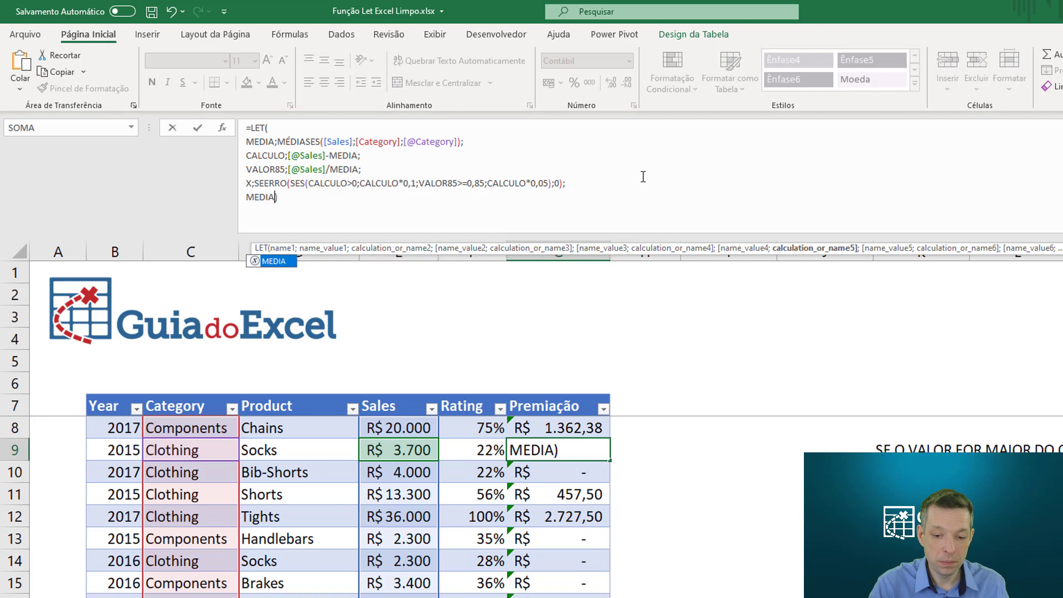
key("ctrl+Return")
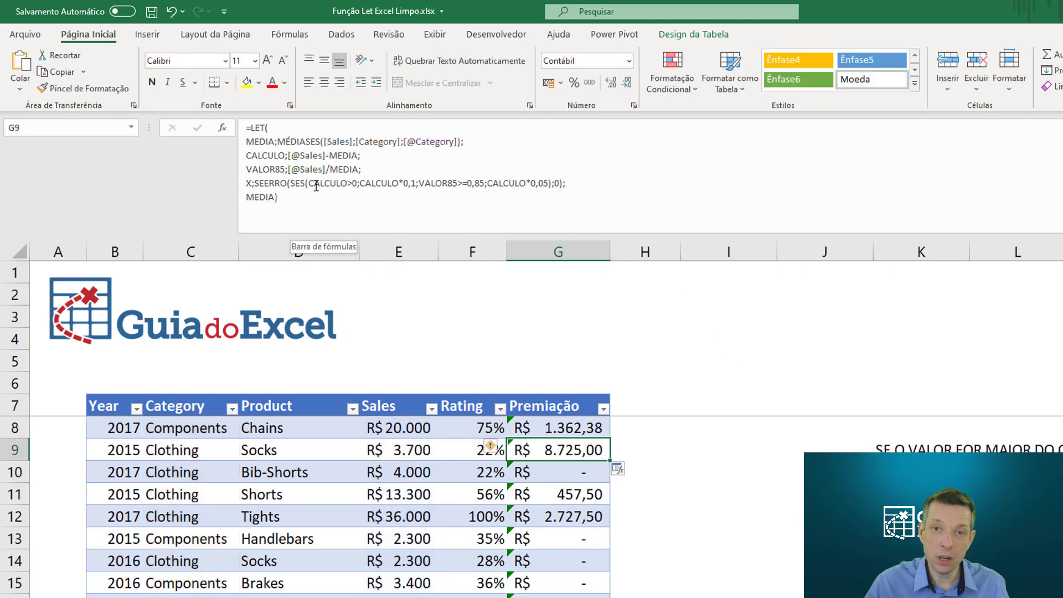
Replace the final LET result in cell G9 with X and commit the formula.
double_click(269, 199)
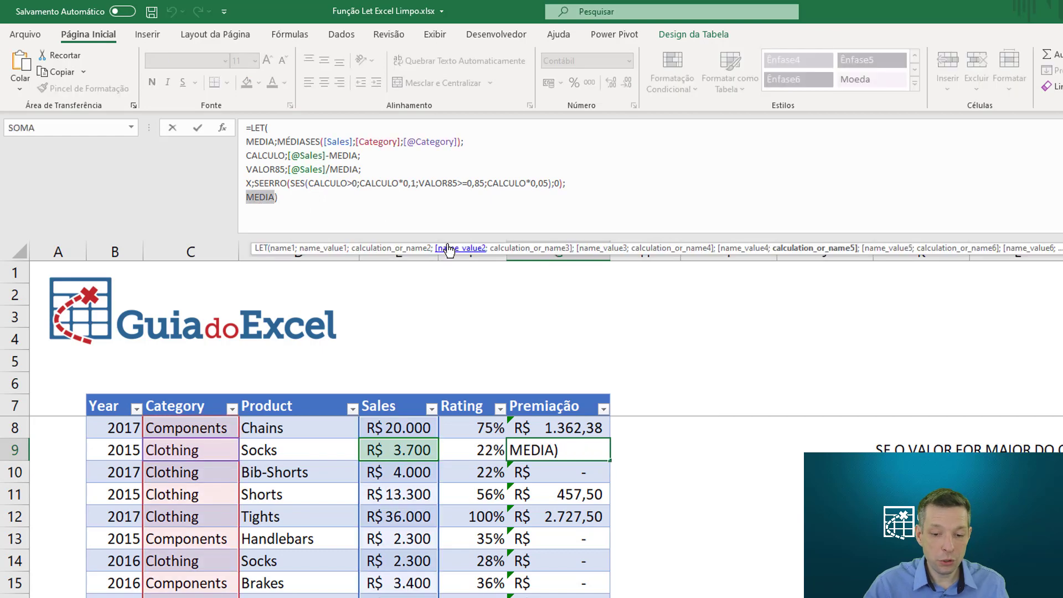
type("X")
key("Return")
key("Up")
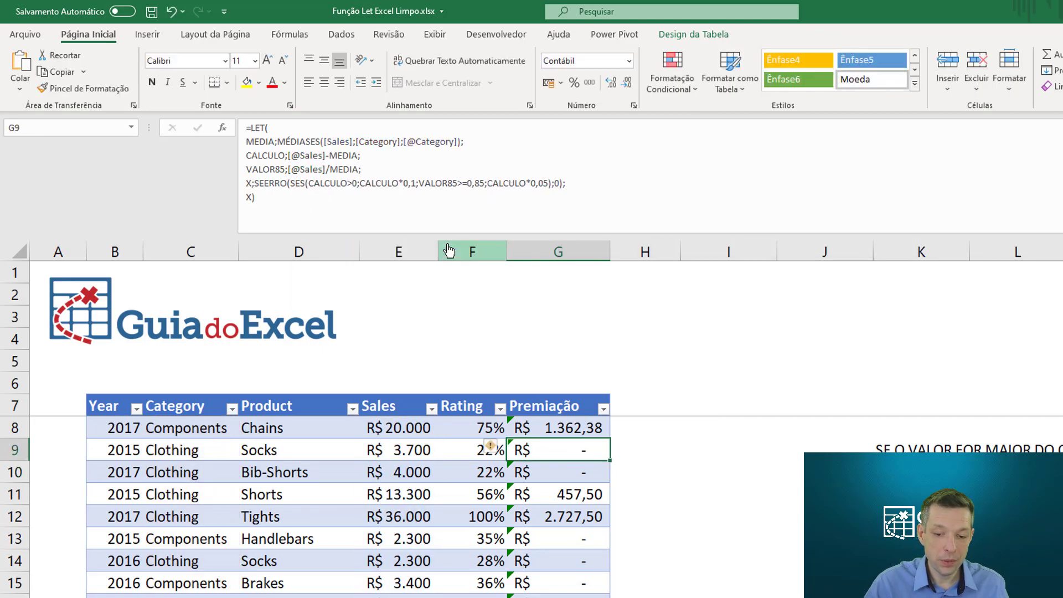
Copy the LET formula from cell G9 into cell G8 and commit it.
key("ctrl+c")
key("Up")
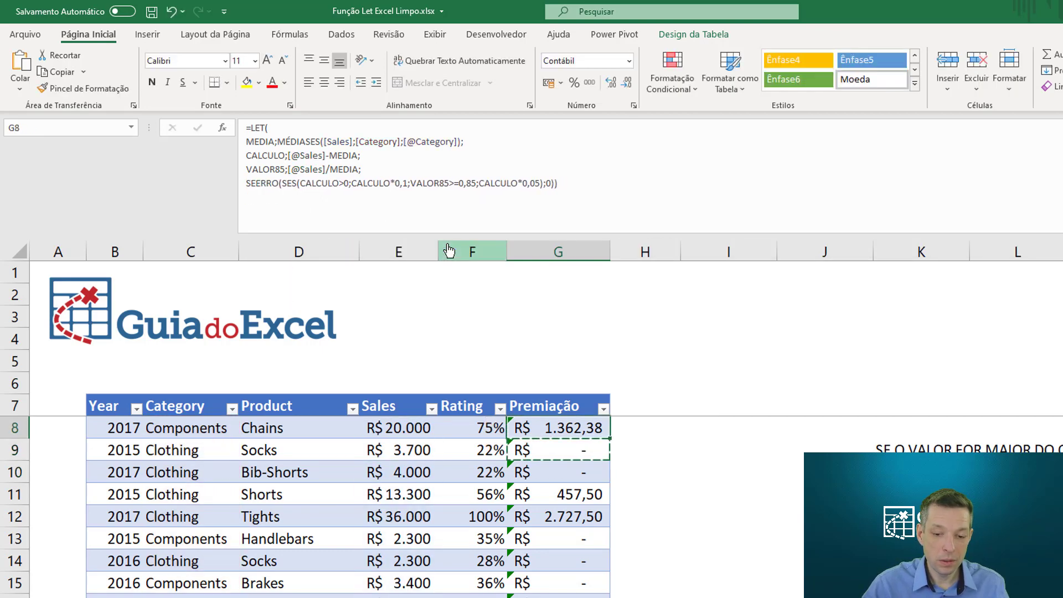
key("ctrl+v")
key("Escape")
left_click(252, 198)
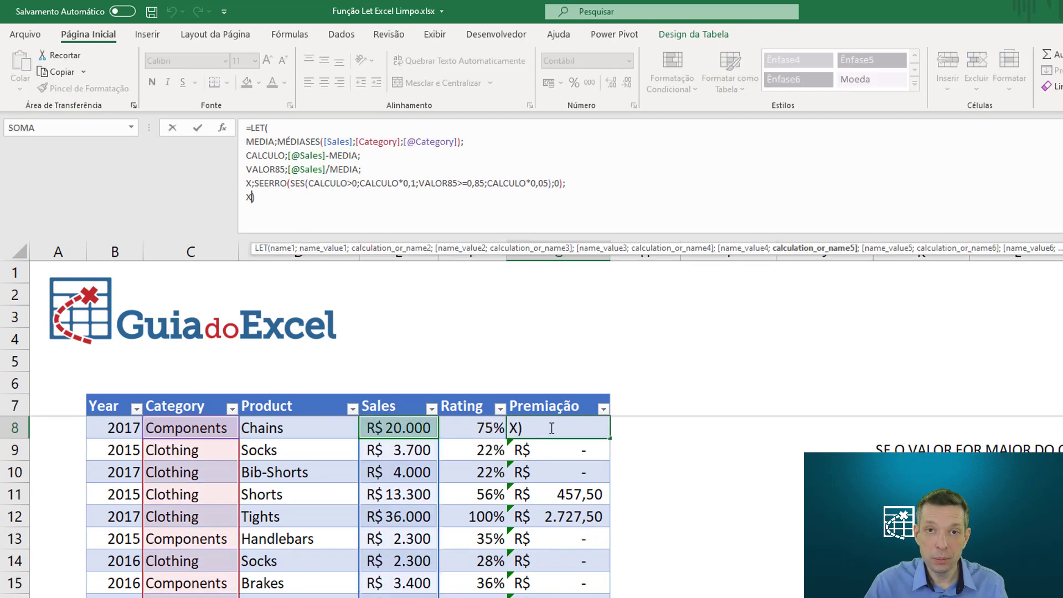
key("ctrl+Return")
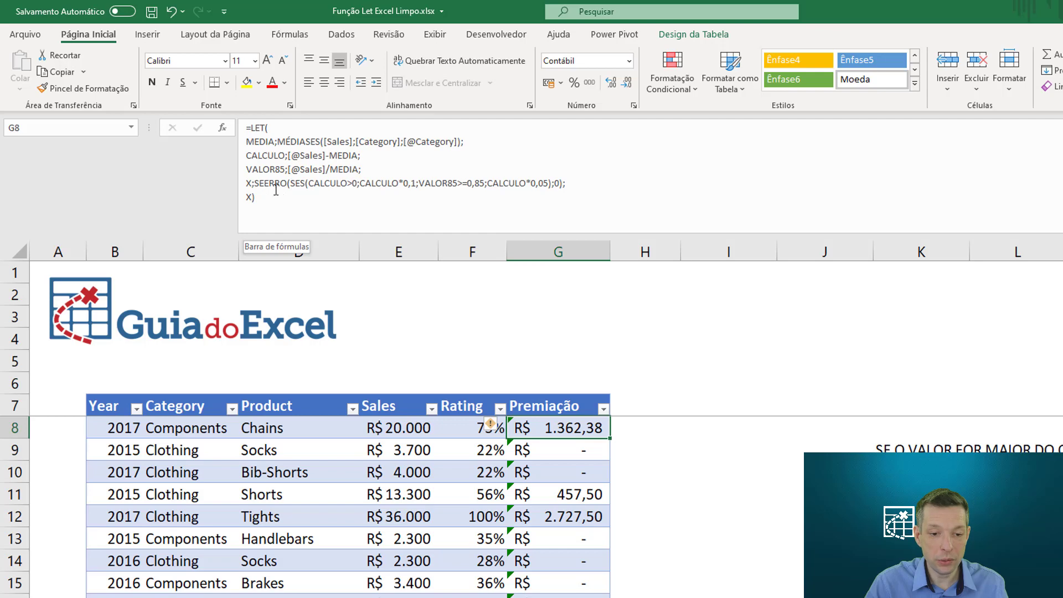
Rename variable X to RESULTADO in the LET formula of cell G8, both in its definition and as the final result, and commit.
double_click(249, 198)
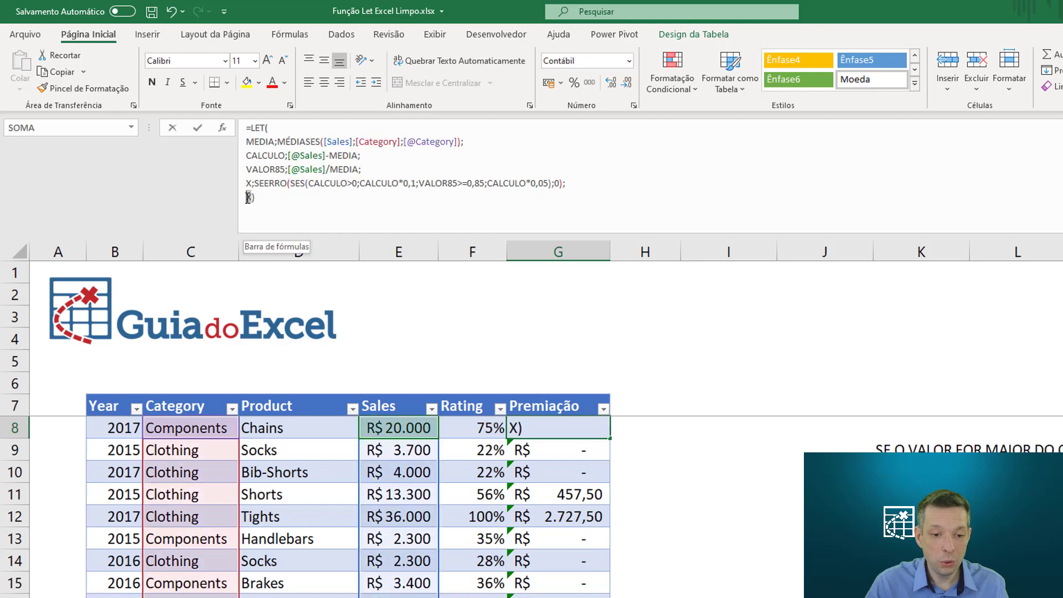
double_click(249, 182)
type("RESULT")
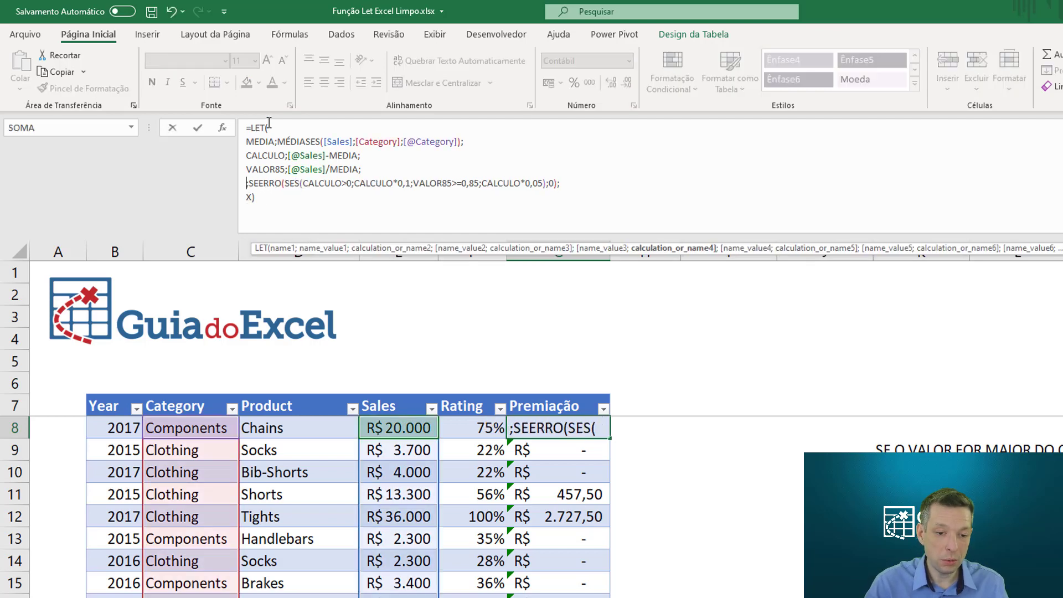
type("ADO")
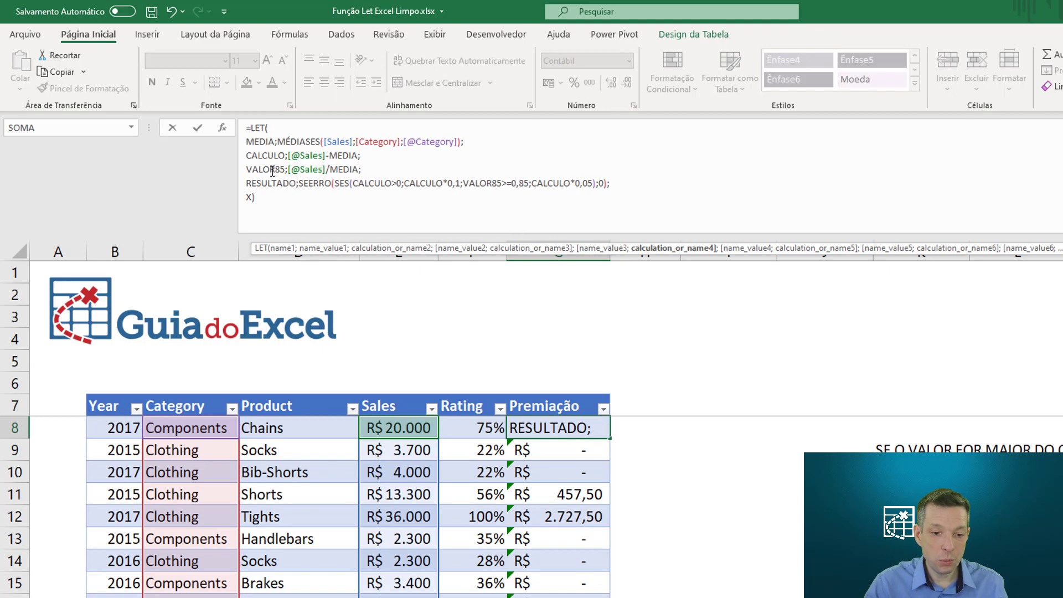
left_click(252, 197)
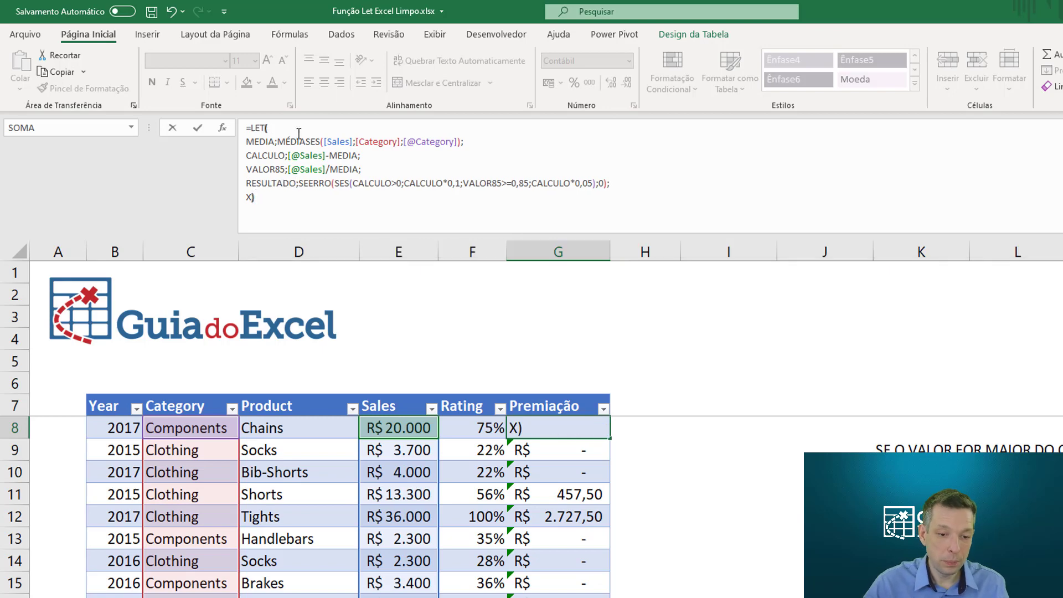
key("BackSpace")
type("RESULTADO")
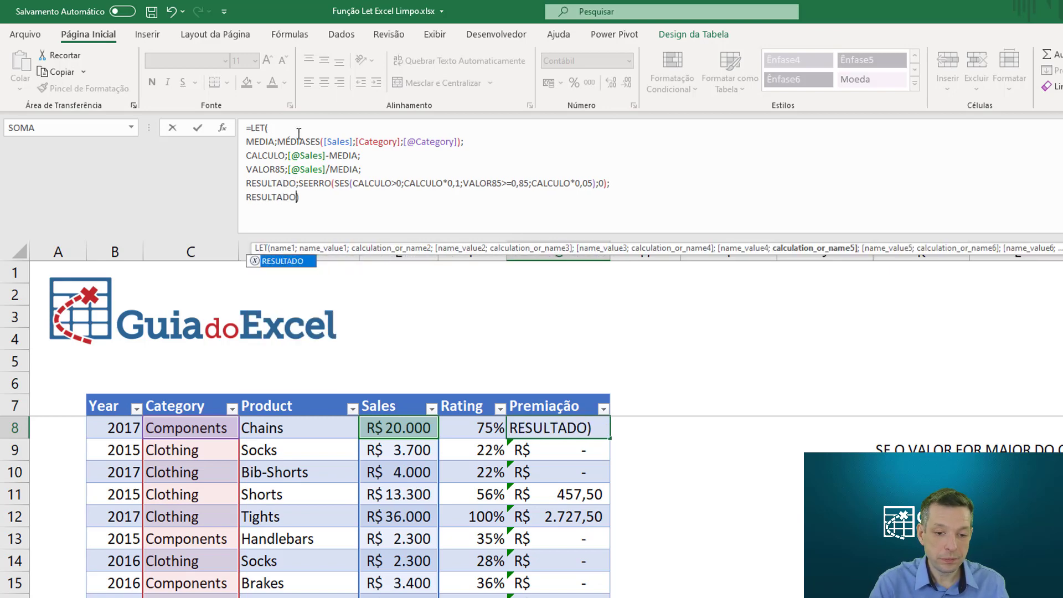
key("ctrl+Return")
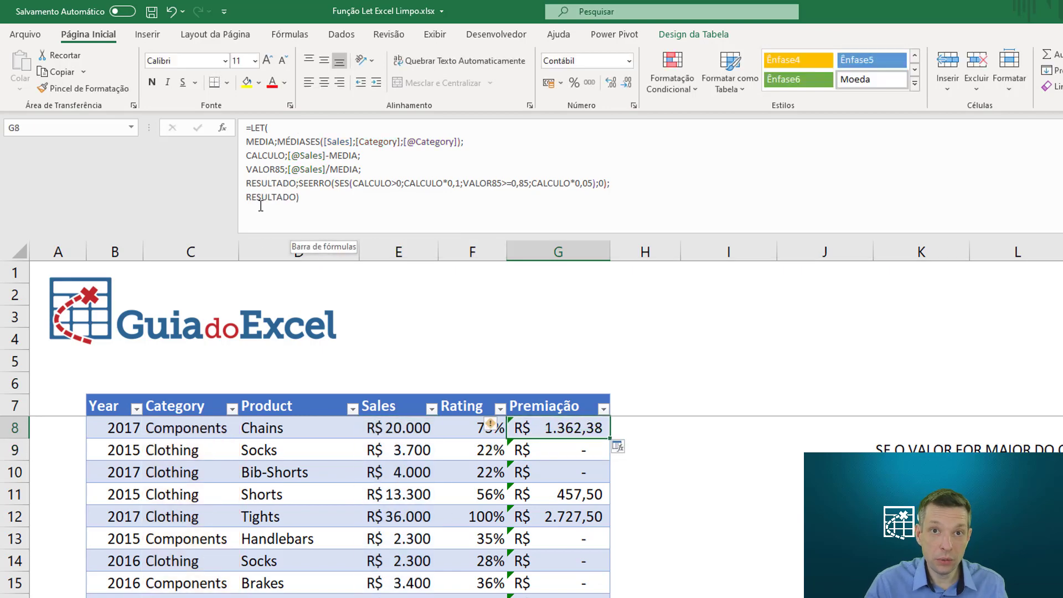
Replace the final LET result in cell G8 with CALCULO and commit the formula.
double_click(265, 197)
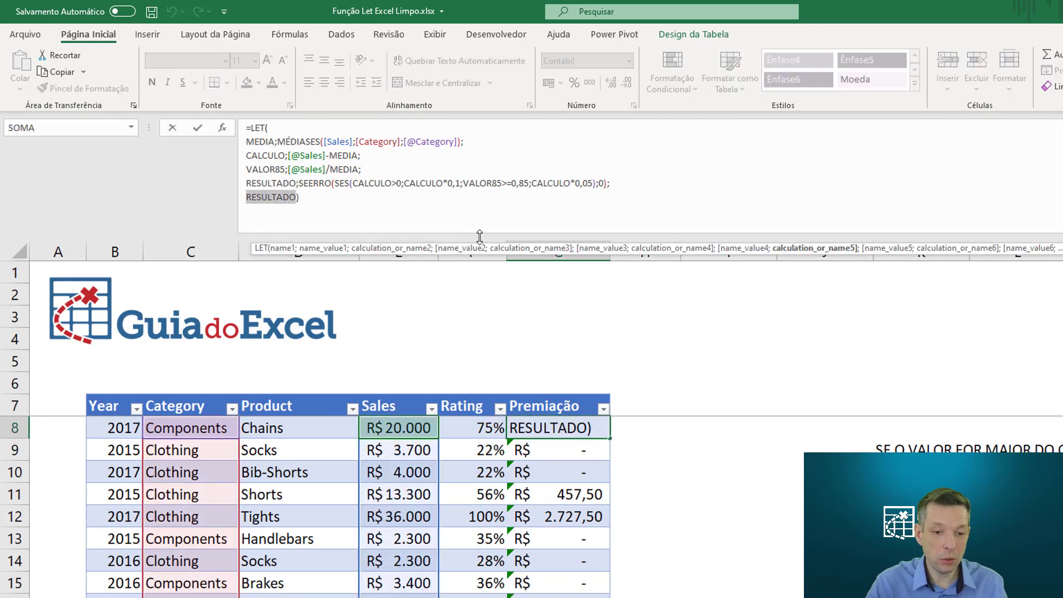
type("CALCULO")
key("ctrl+Return")
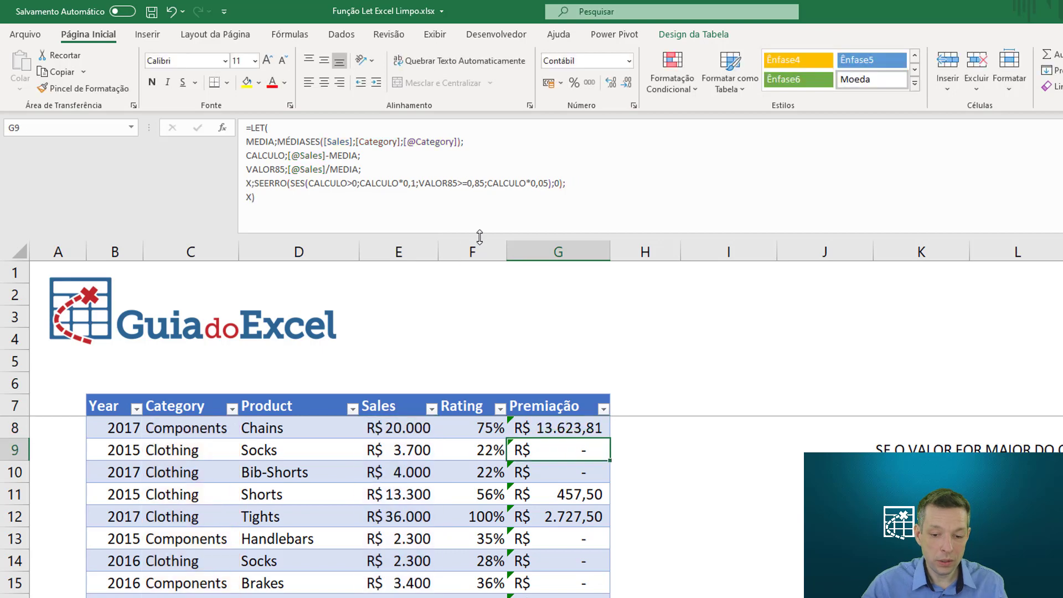
Make the LET formula in cell G8 return VALOR85 and reselect the cell to view its result.
double_click(265, 197)
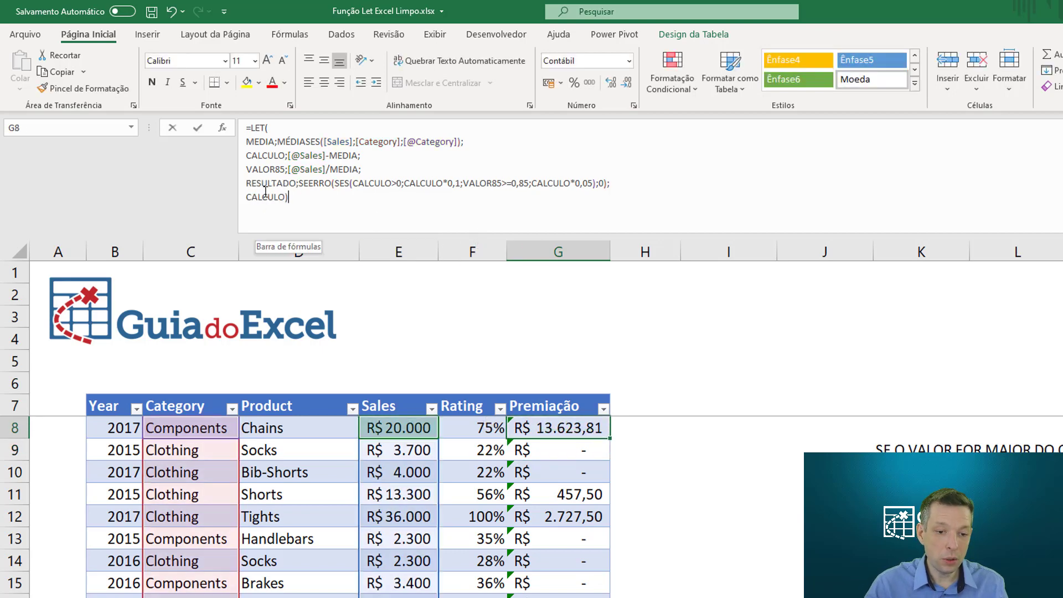
type("VALOR85")
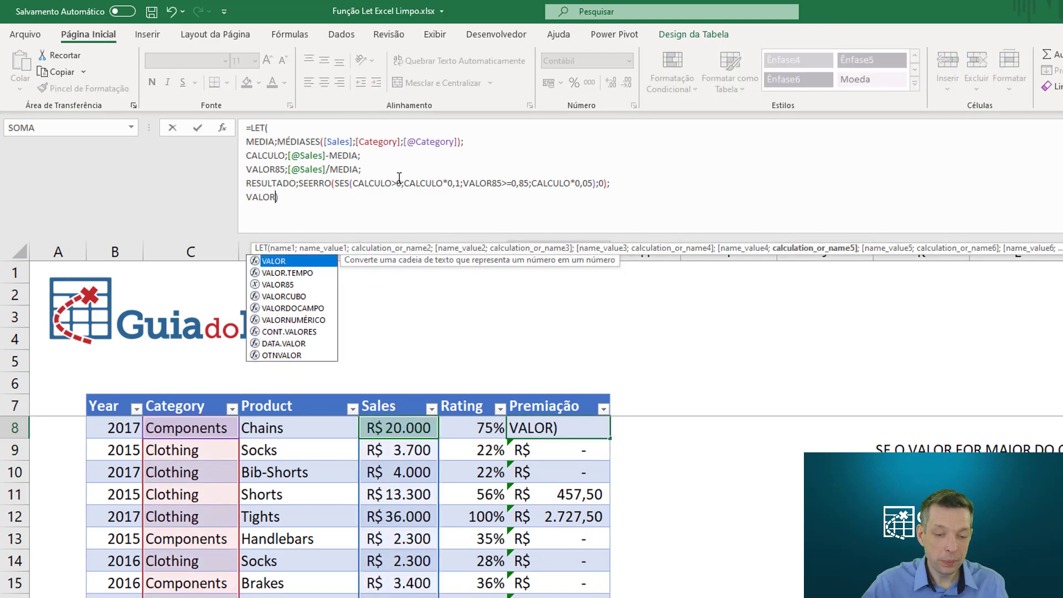
key("Return")
key("Up")
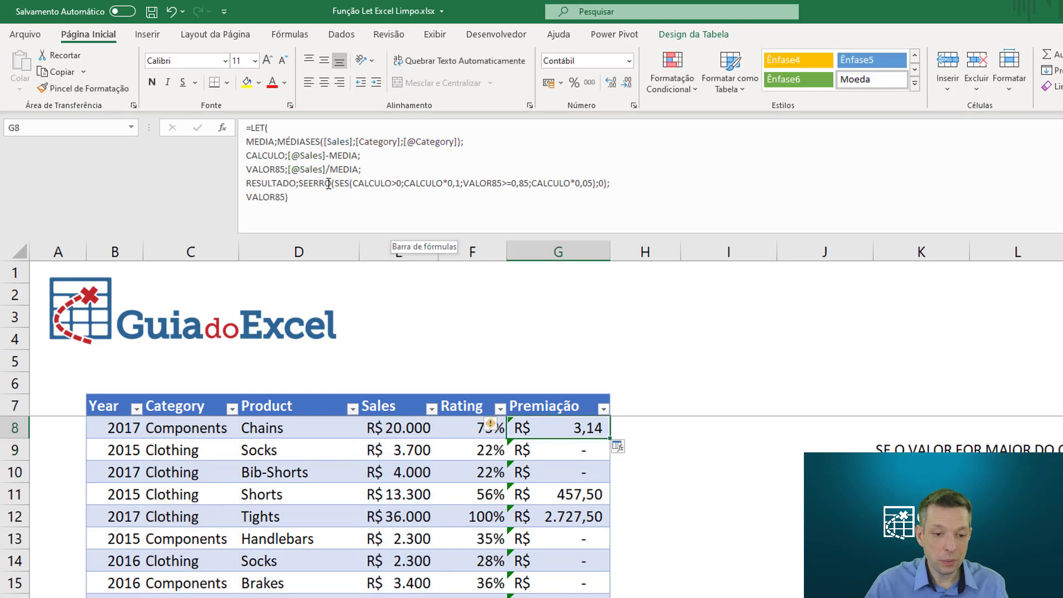
Set the final LET result in cell G8 back to RESULTADO and commit the formula.
left_click(257, 198)
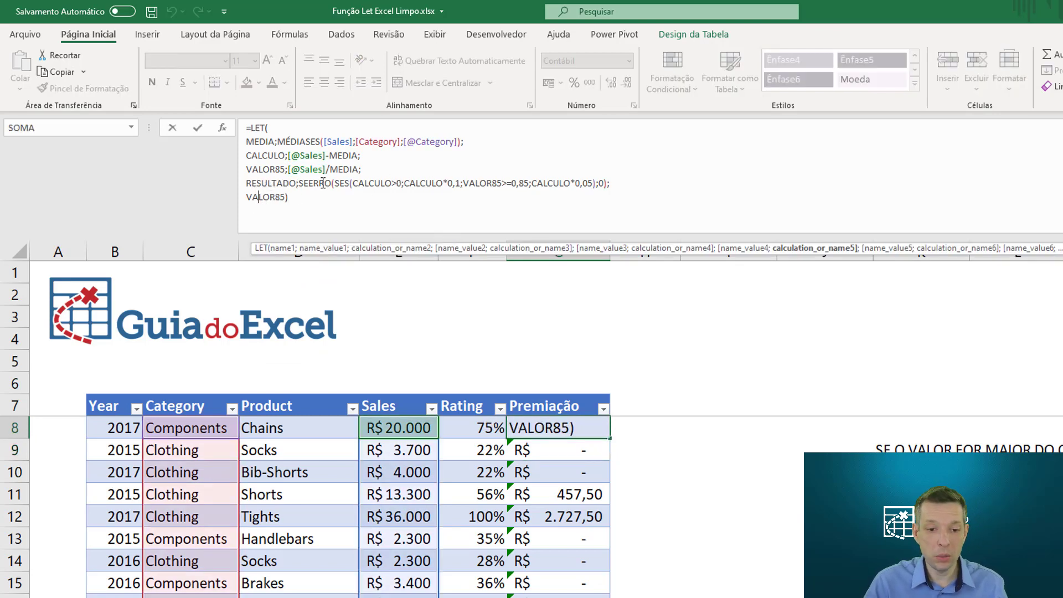
double_click(260, 197)
type("RESULTADO")
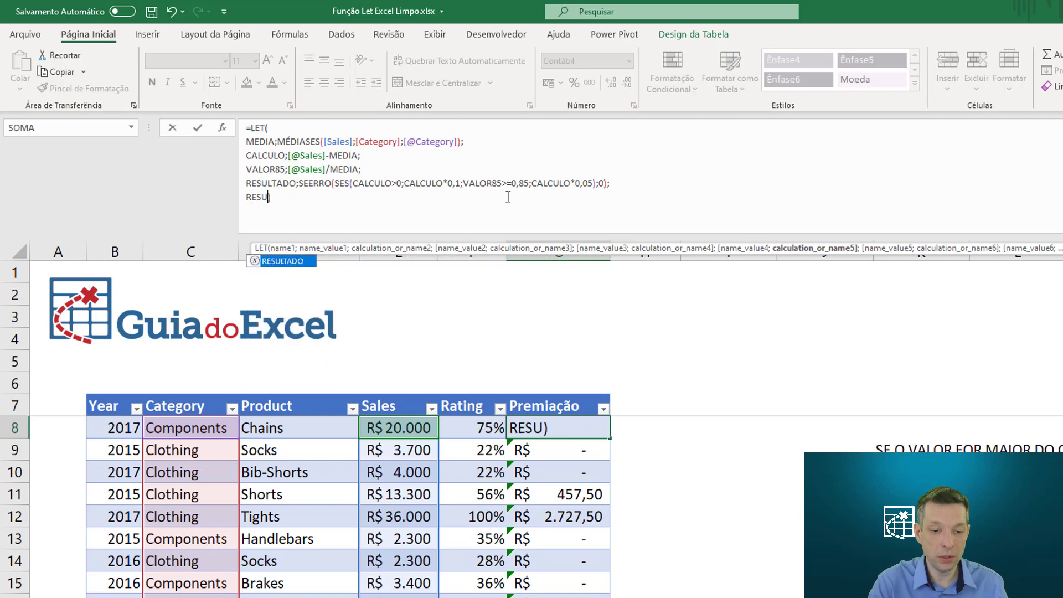
key("ctrl+Return")
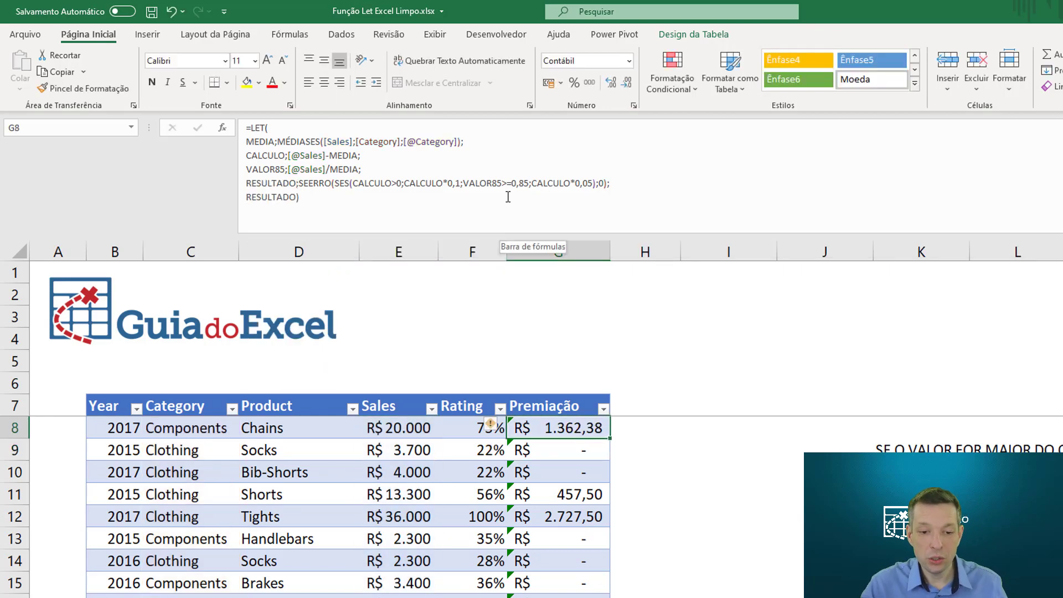